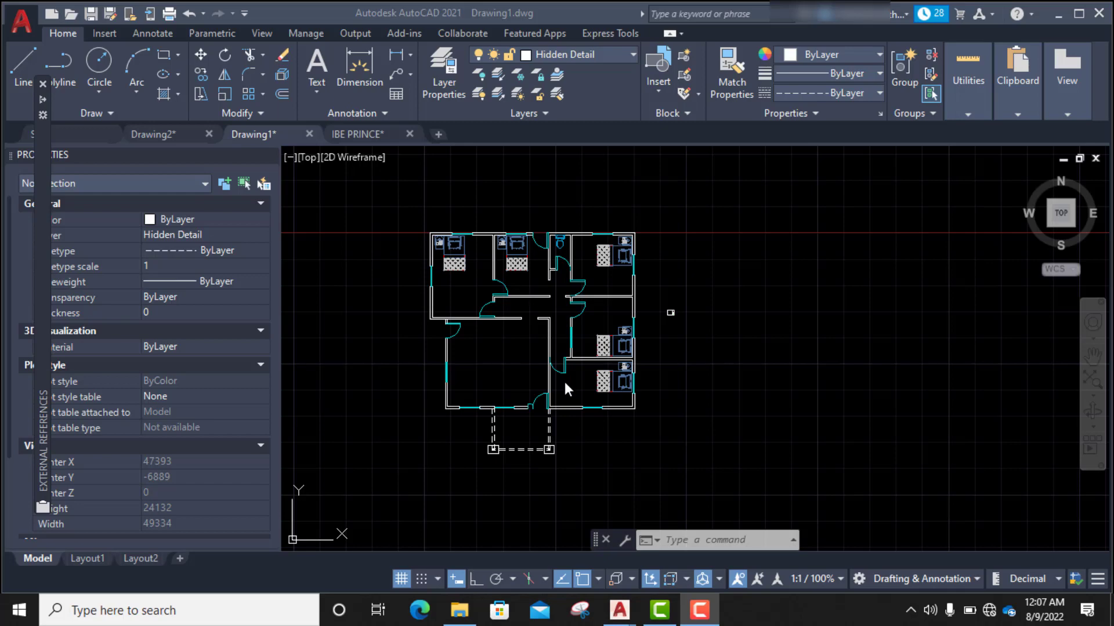
- Examine the rooms and overall layout of the bungalow floor plan
scroll(540, 351, "up", 4)
scroll(586, 351, "down", 6)
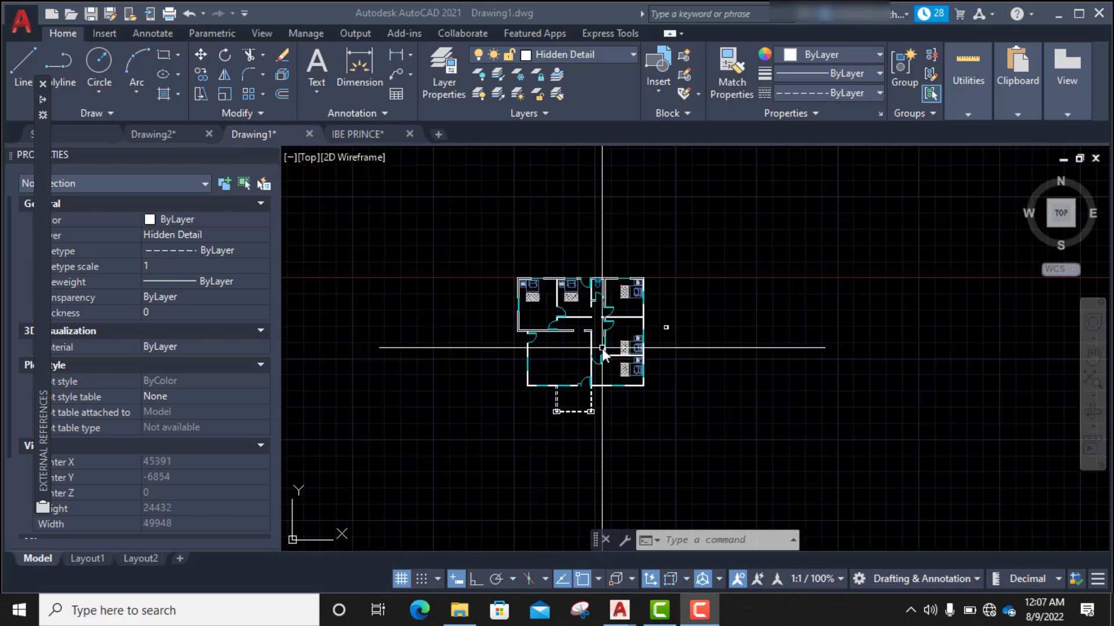
scroll(592, 369, "up", 4)
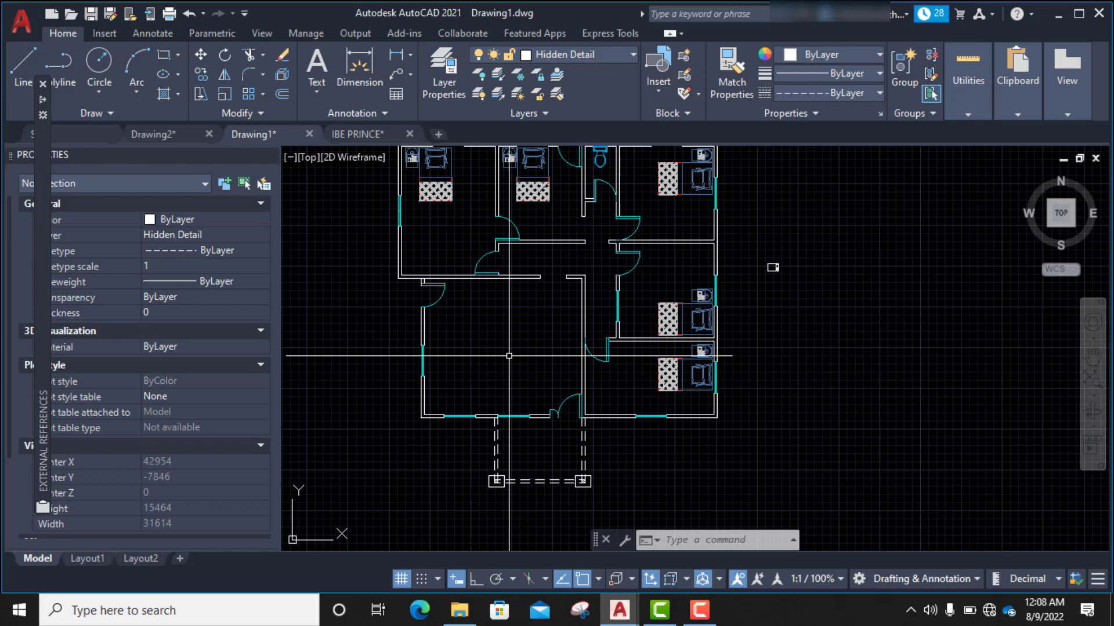
scroll(543, 392, "down", 2)
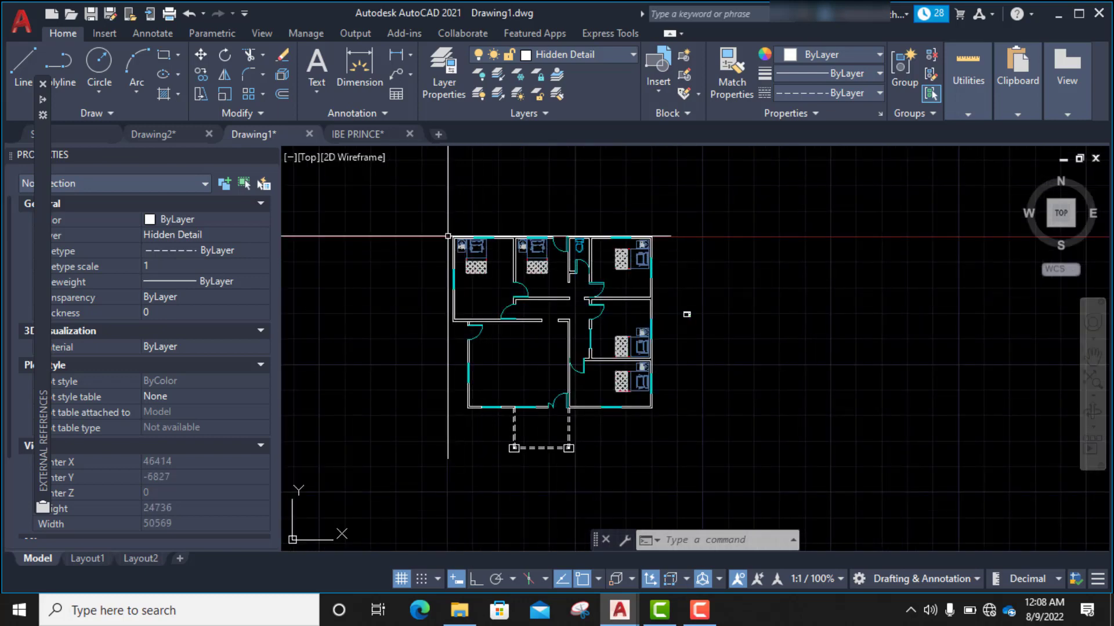
scroll(448, 236, "up", 3)
scroll(461, 241, "down", 4)
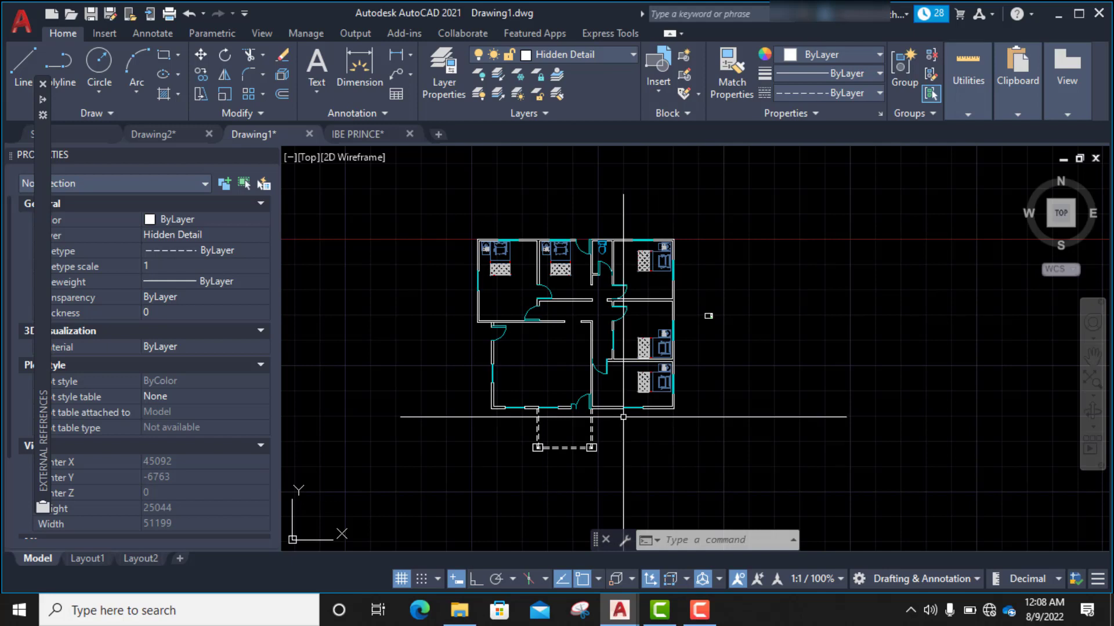
- Inspect the small drawing sheet beside the floor plan, including its border, grid references and note area
scroll(710, 318, "up", 5)
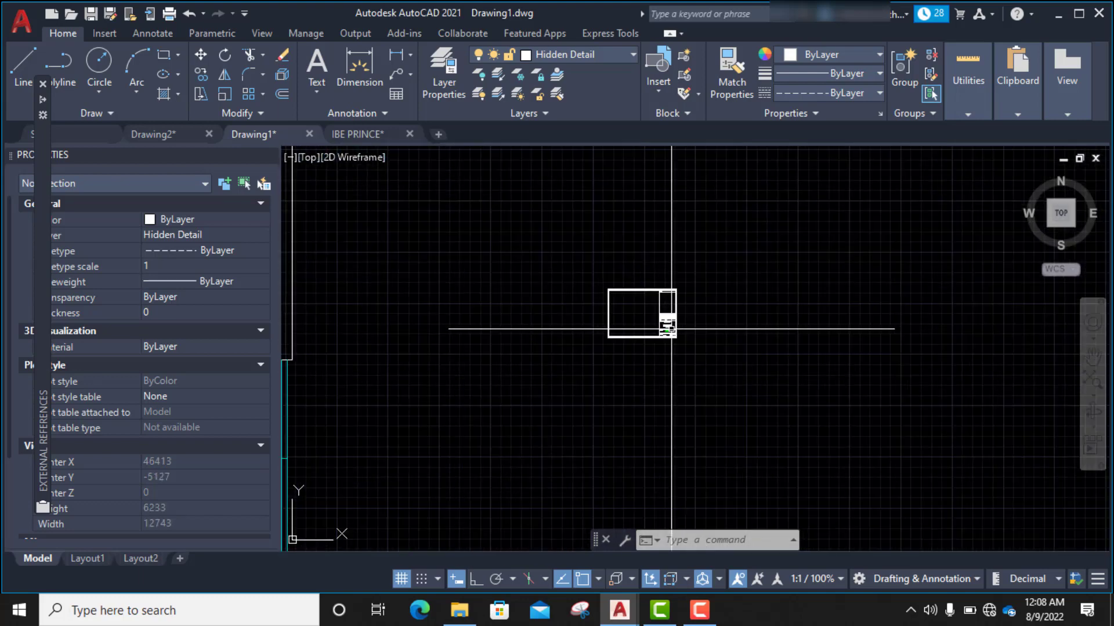
scroll(675, 313, "up", 8)
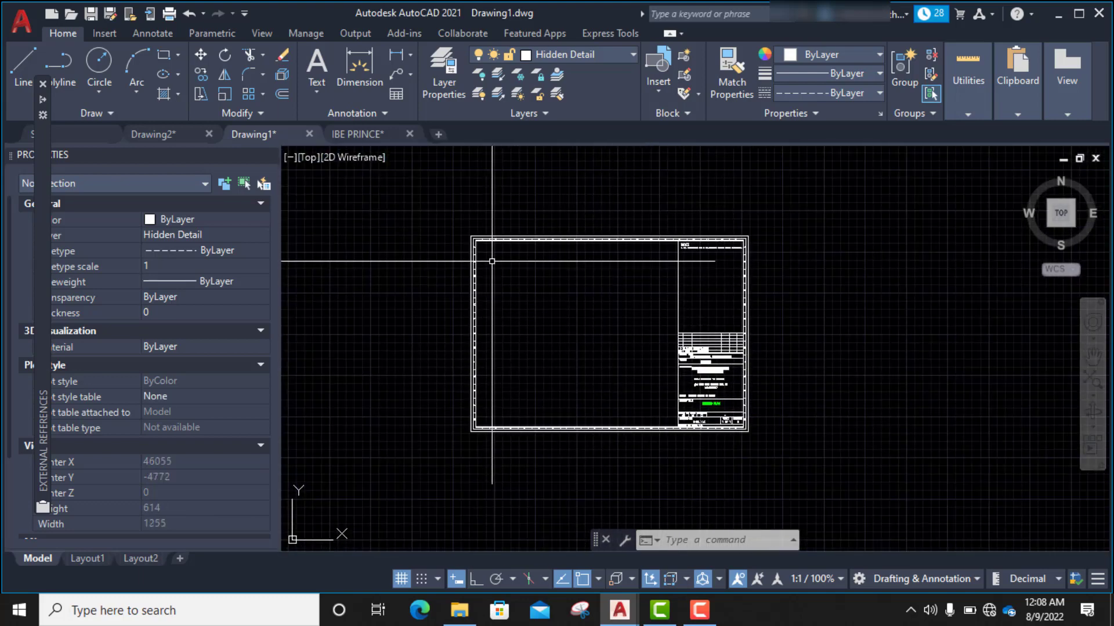
scroll(485, 253, "up", 2)
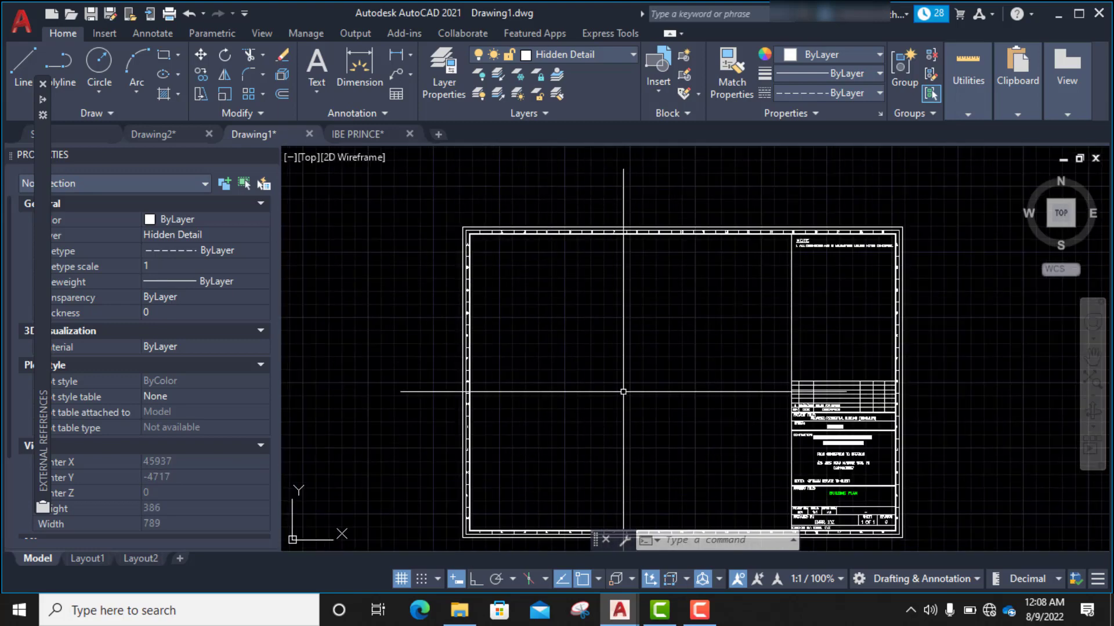
scroll(605, 310, "down", 2)
scroll(640, 331, "down", 2)
scroll(543, 297, "up", 4)
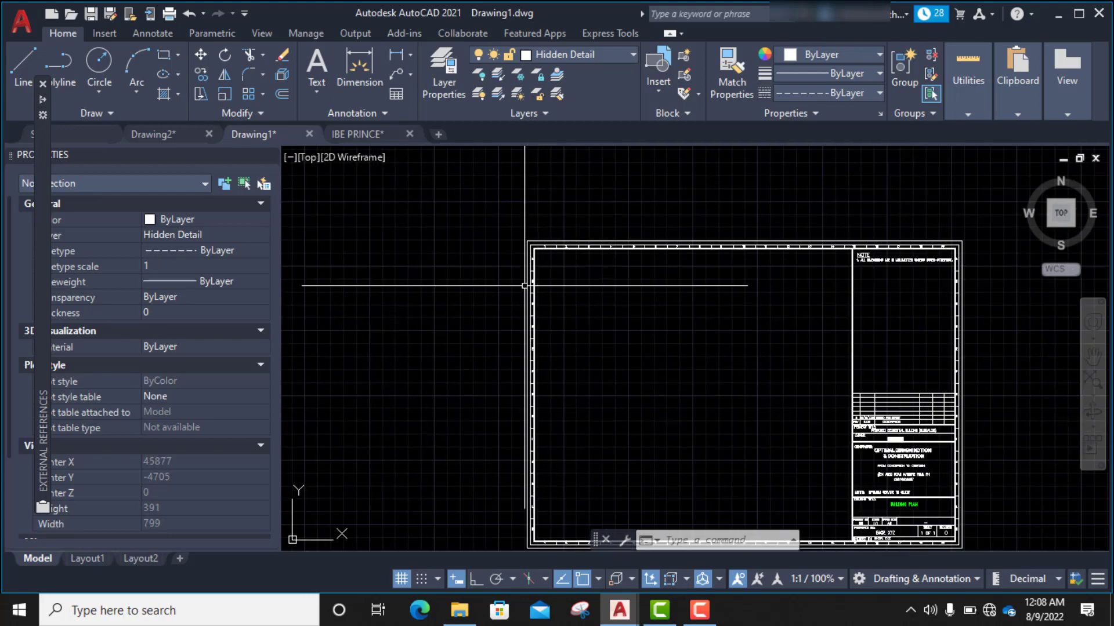
scroll(586, 343, "down", 4)
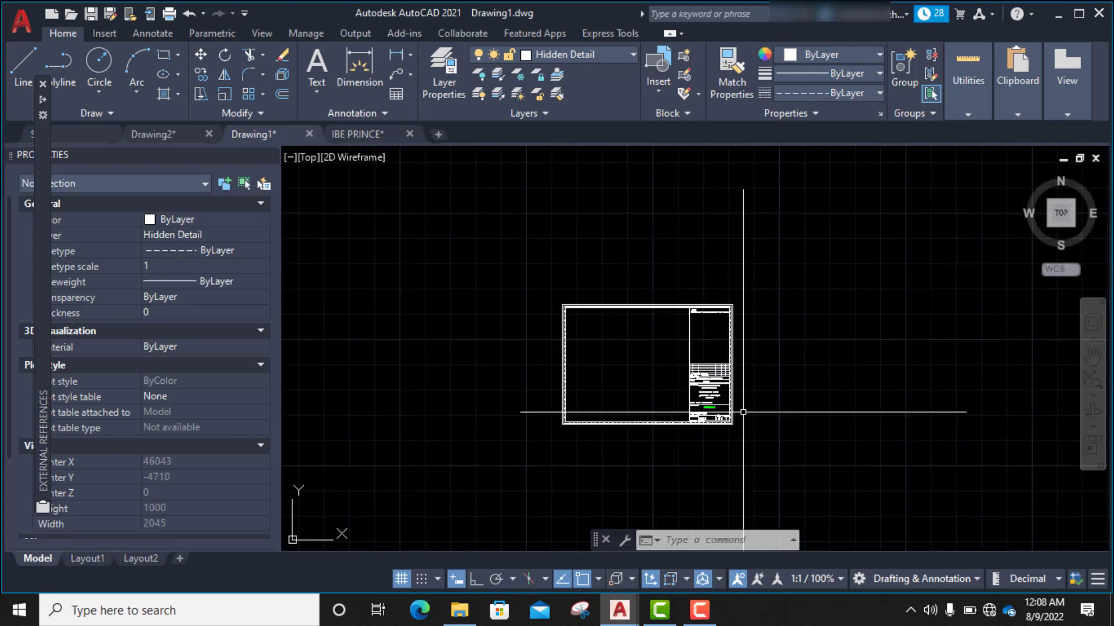
scroll(742, 407, "up", 4)
scroll(662, 205, "up", 4)
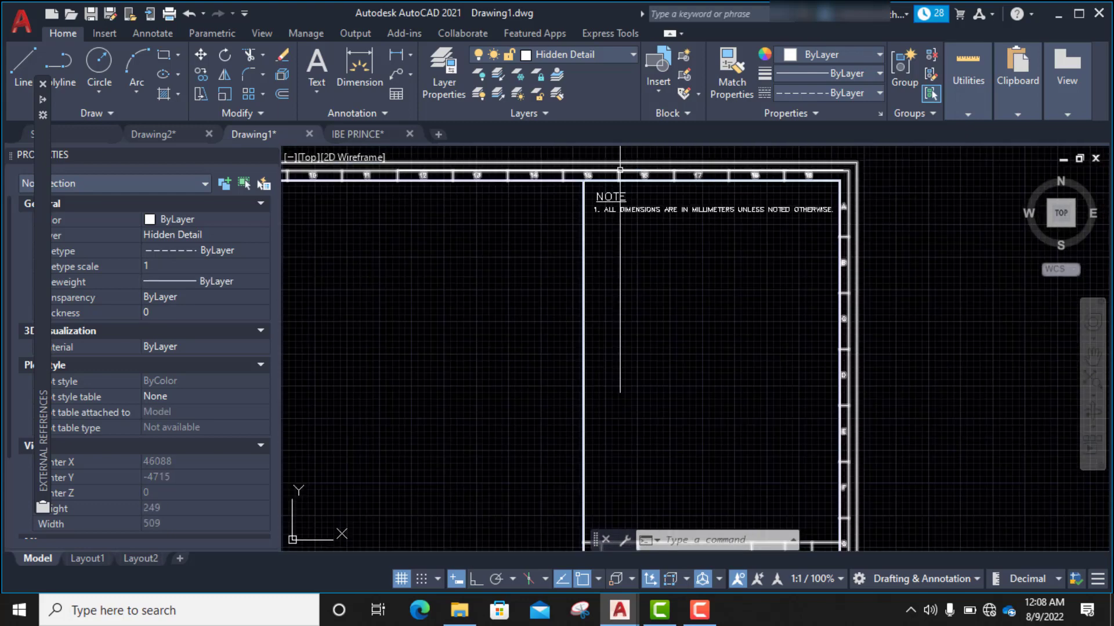
scroll(686, 205, "down", 4)
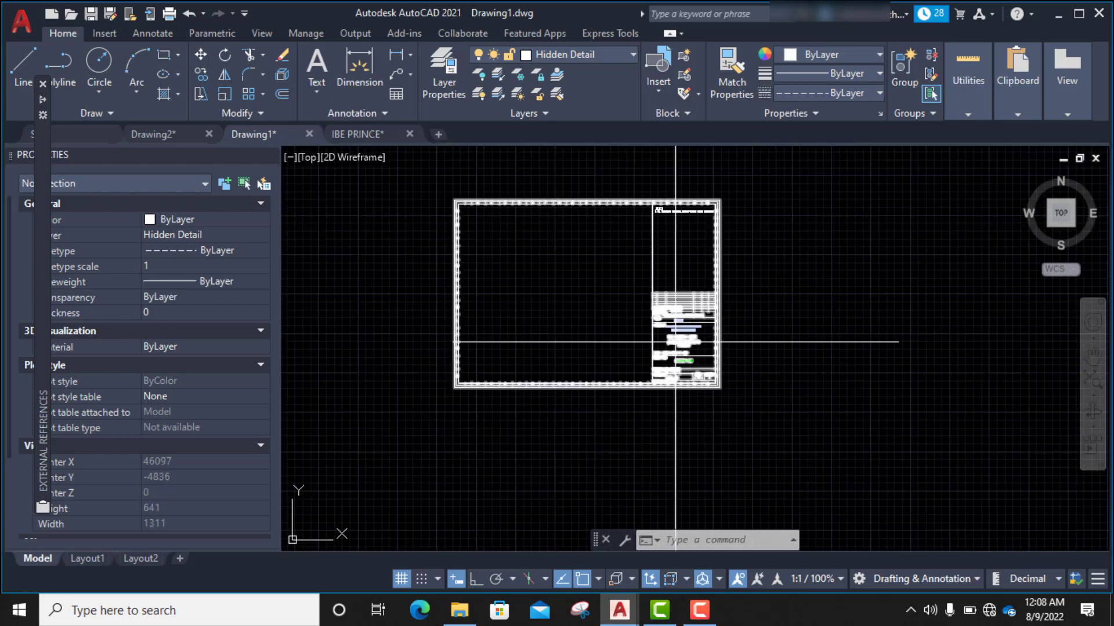
- Read the sheet's title block, from the revision table and project title down to the scale, paper size and sheet fields
scroll(696, 340, "up", 4)
scroll(578, 239, "up", 2)
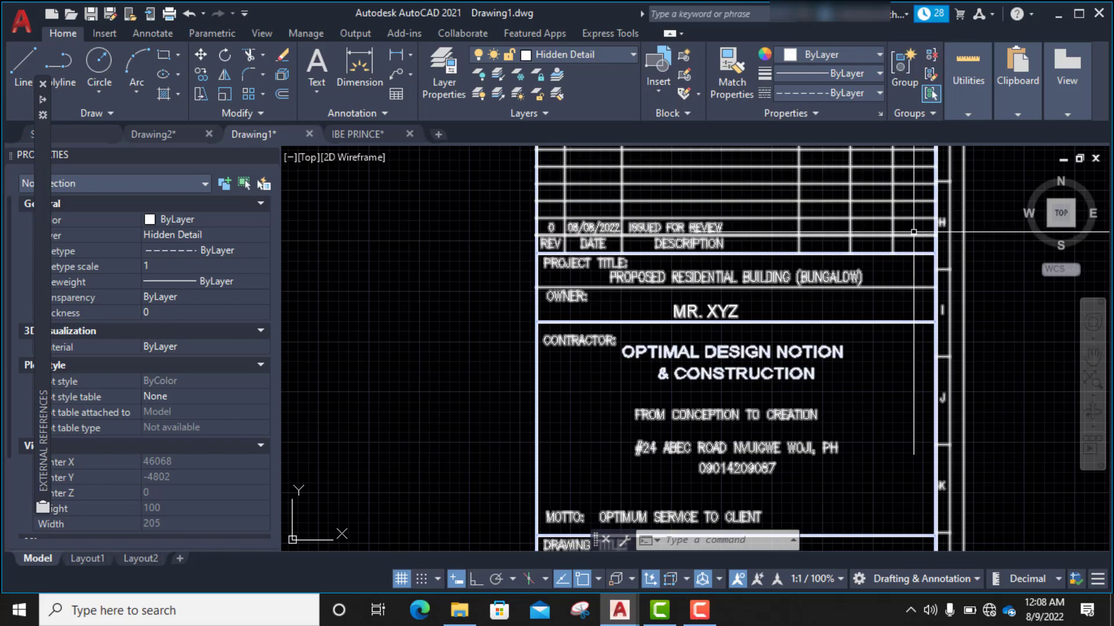
scroll(656, 269, "down", 4)
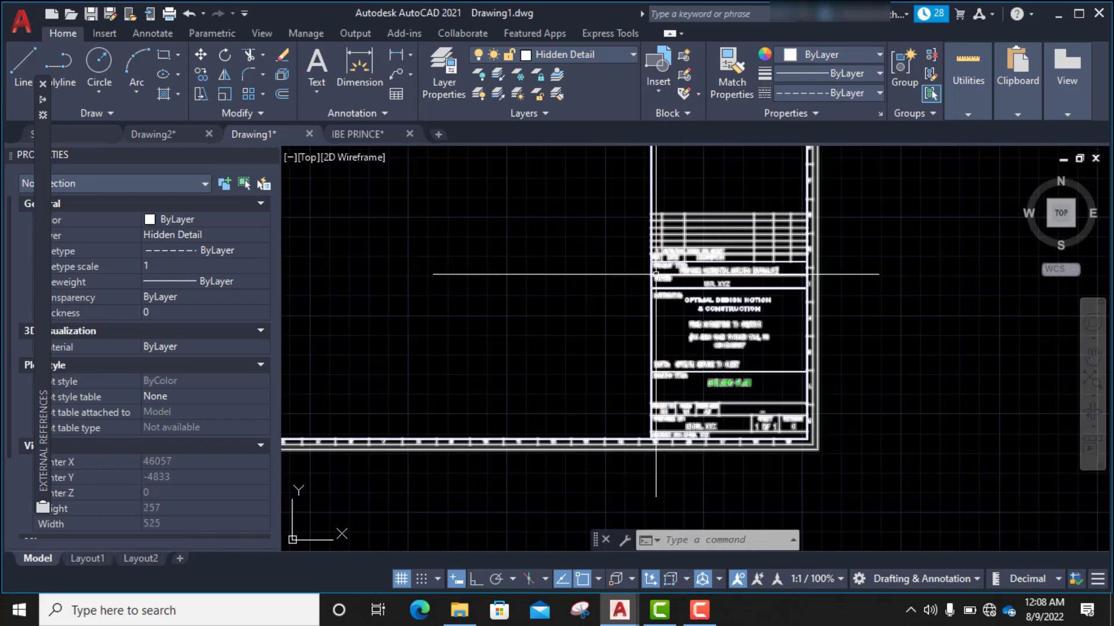
scroll(763, 343, "down", 4)
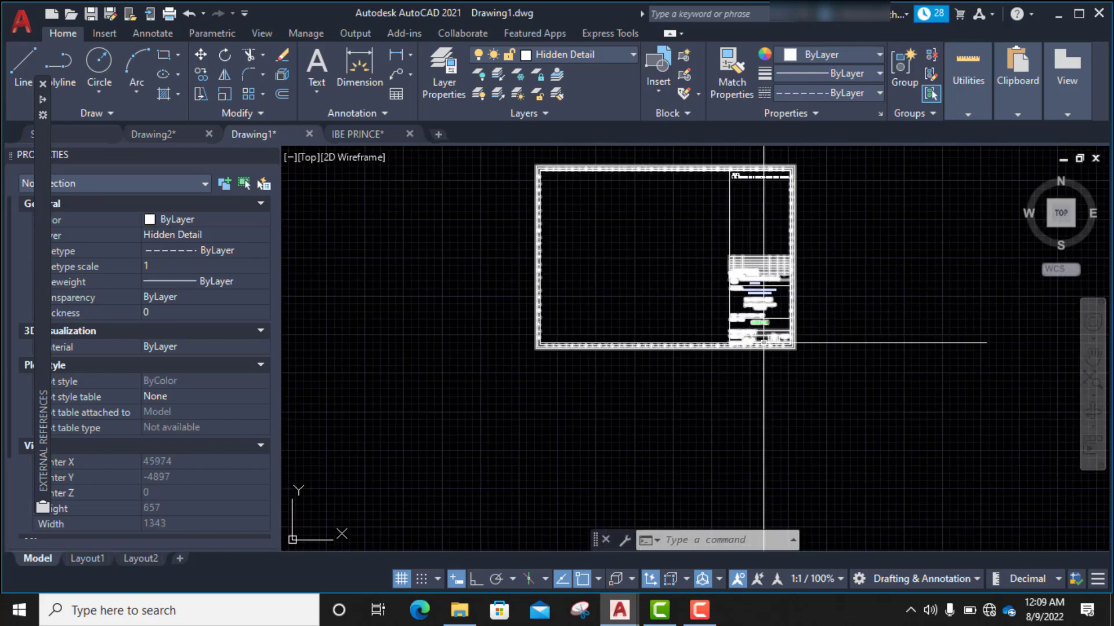
scroll(763, 343, "up", 8)
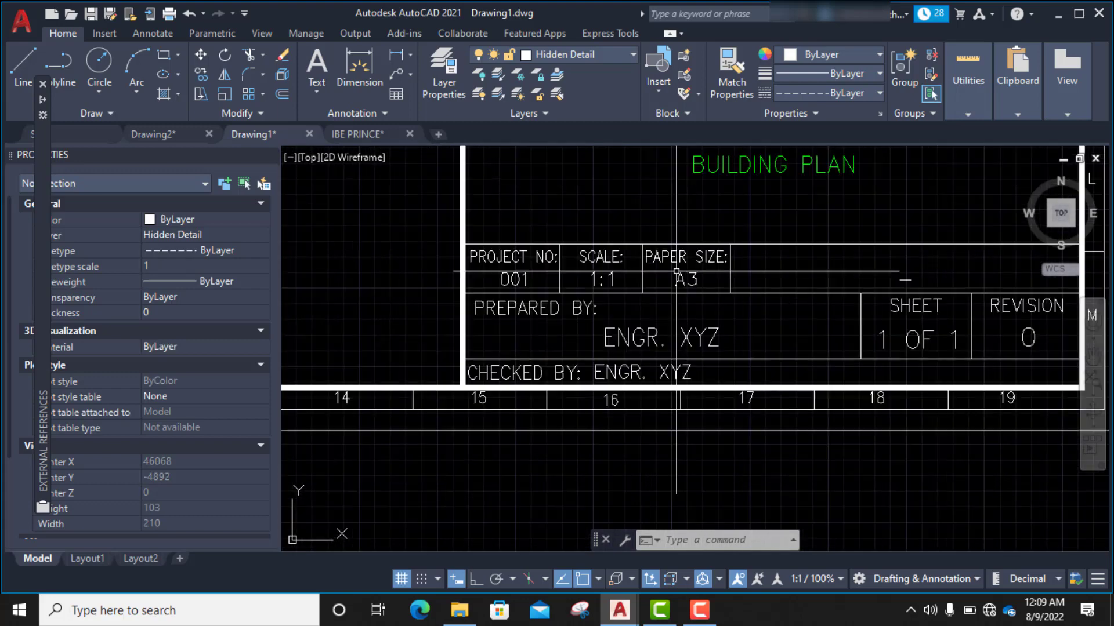
scroll(676, 271, "up", 4)
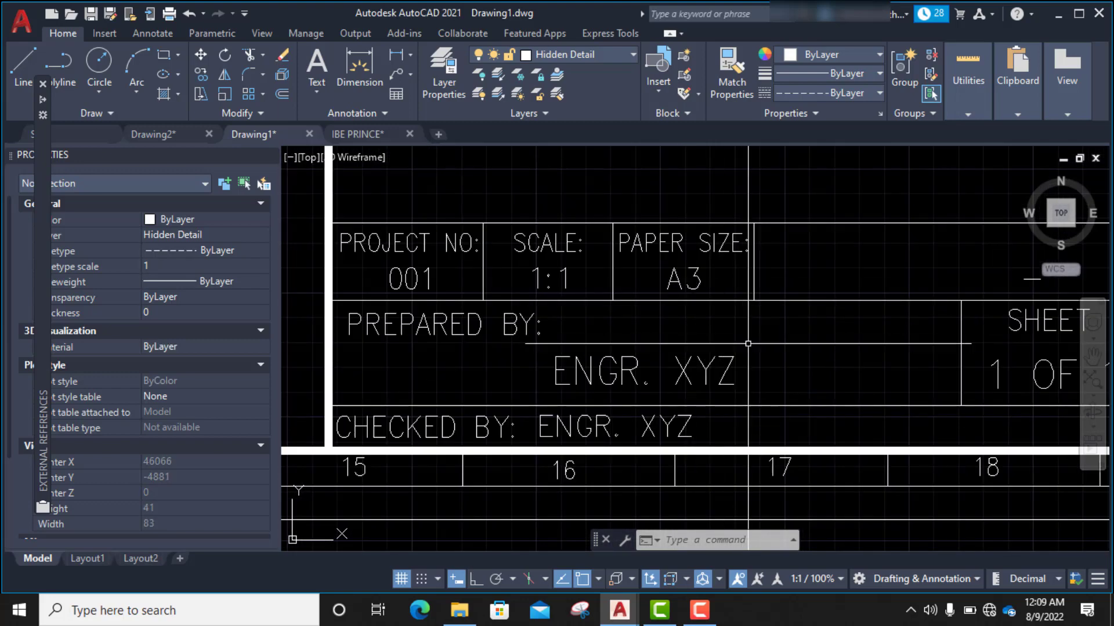
scroll(793, 401, "down", 4)
scroll(793, 401, "down", 8)
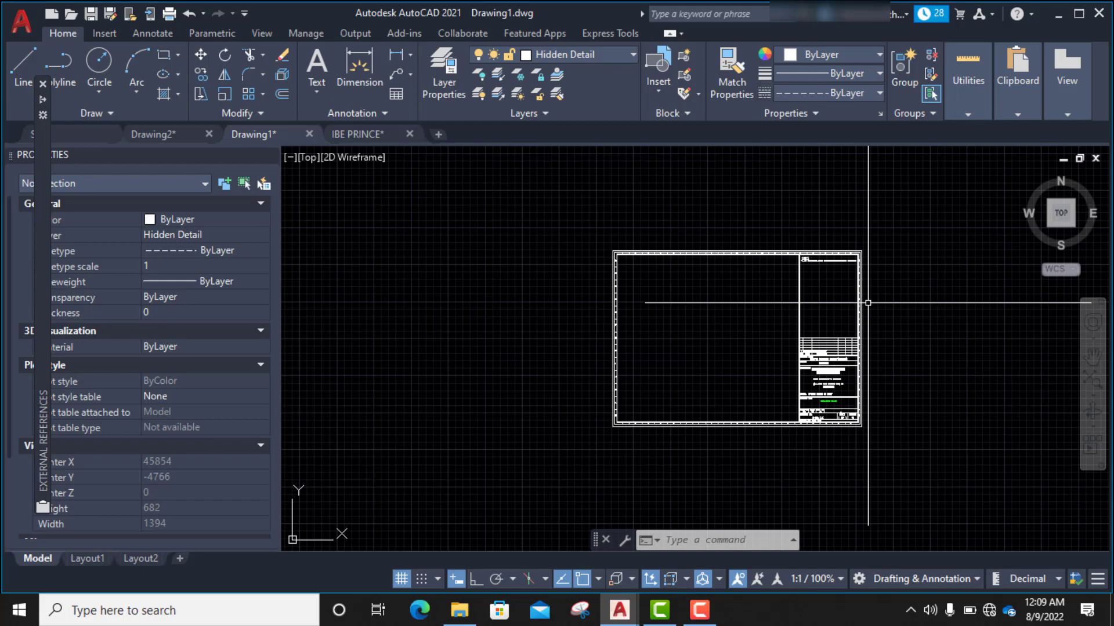
- Review the ISO A3 paper sizes available for plotting a single sheet, and leave the plot settings without plotting
key("ctrl+p")
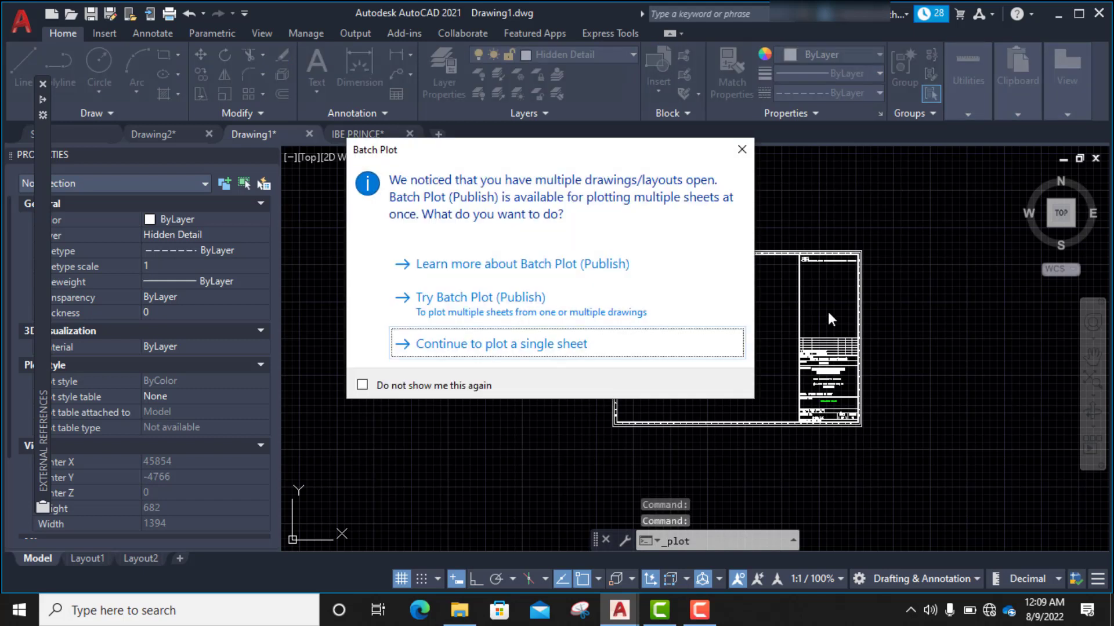
left_click(474, 347)
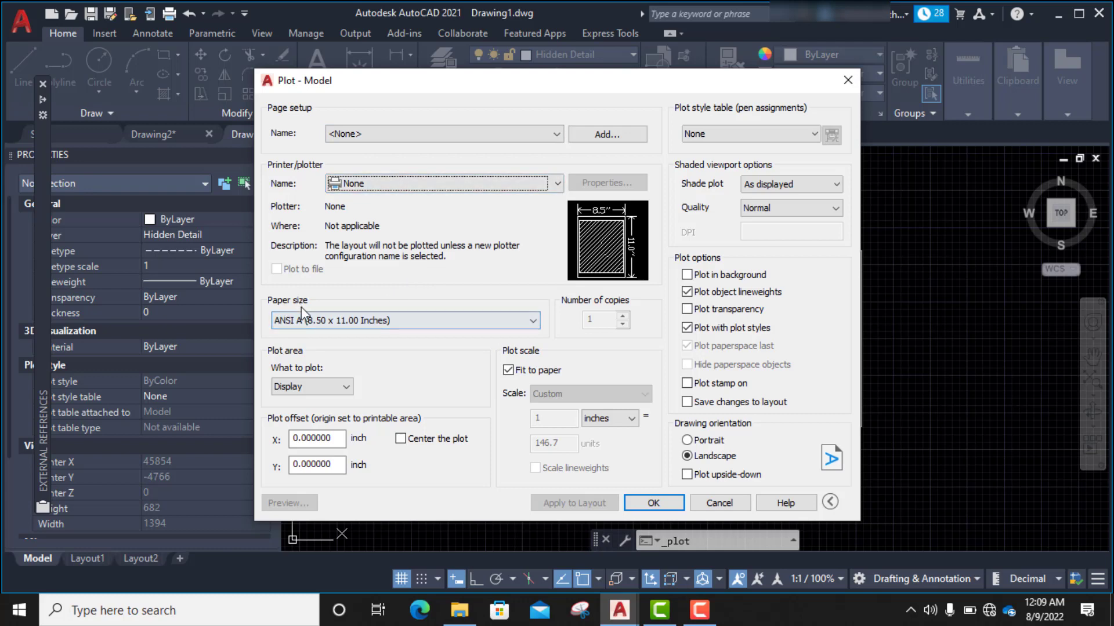
left_click(444, 319)
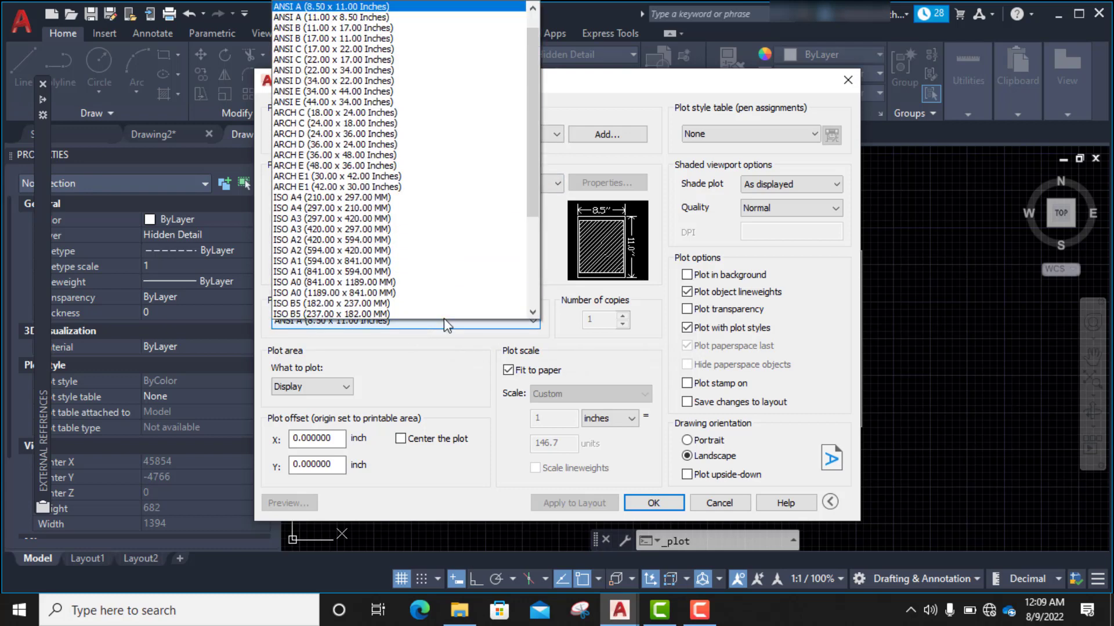
scroll(326, 219, "up", 1)
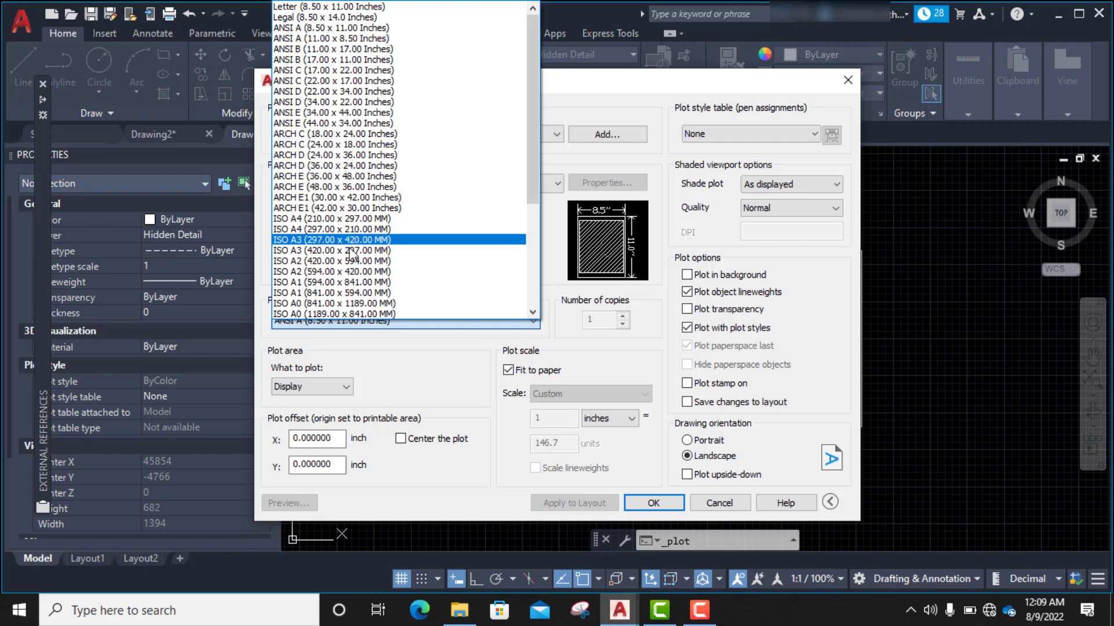
left_click(723, 505)
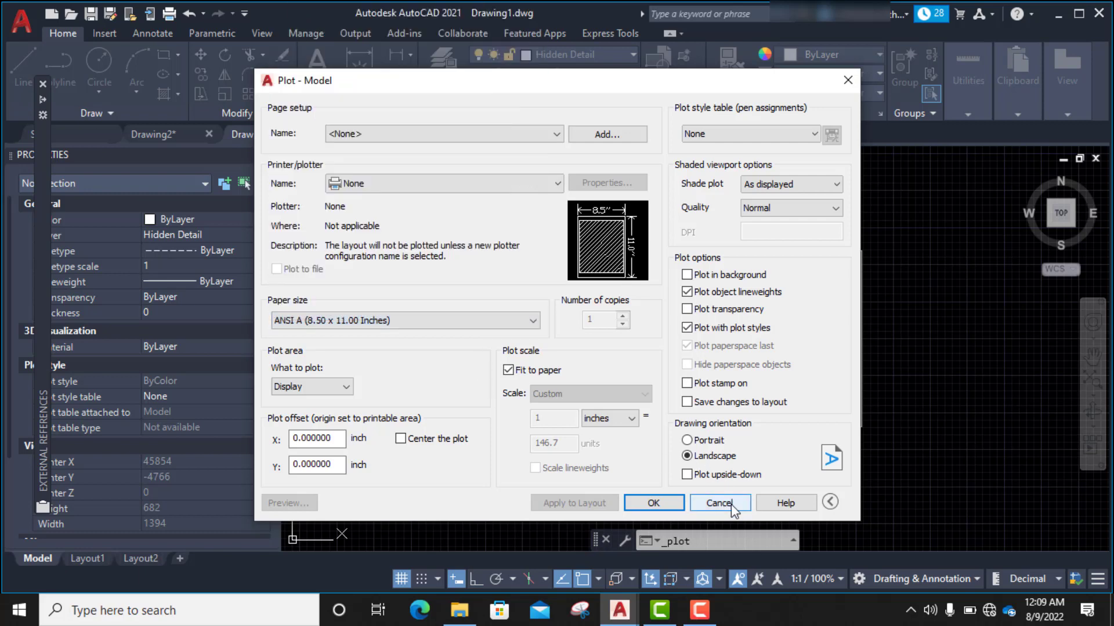
left_click(723, 504)
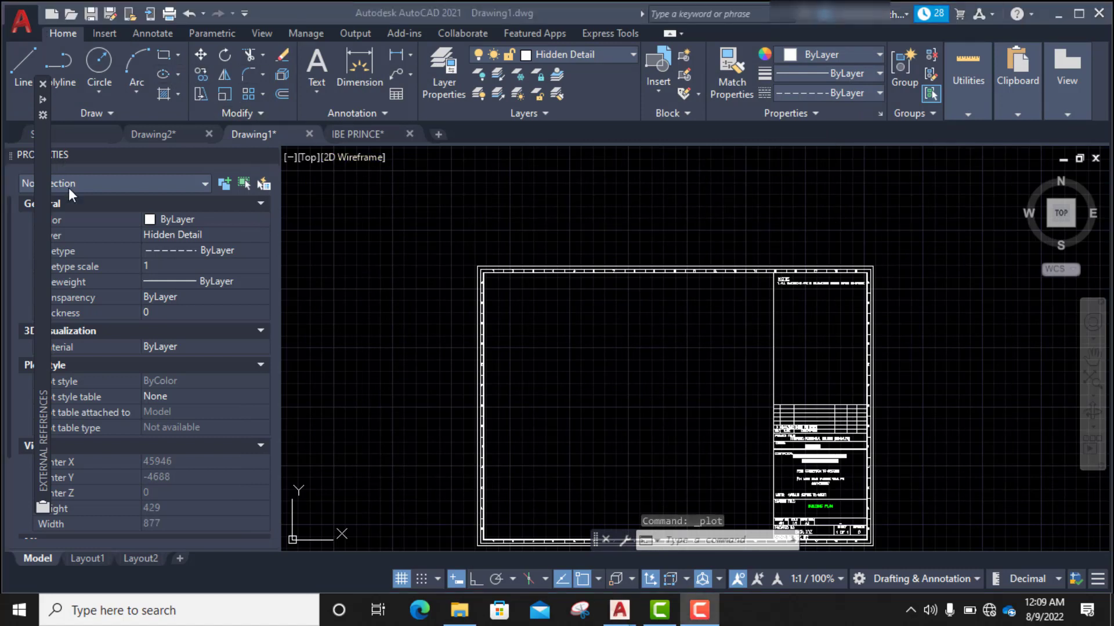
- Measure the drawing sheet's overall width with a linear dimension between the outer border's two upper corners
left_click(393, 51)
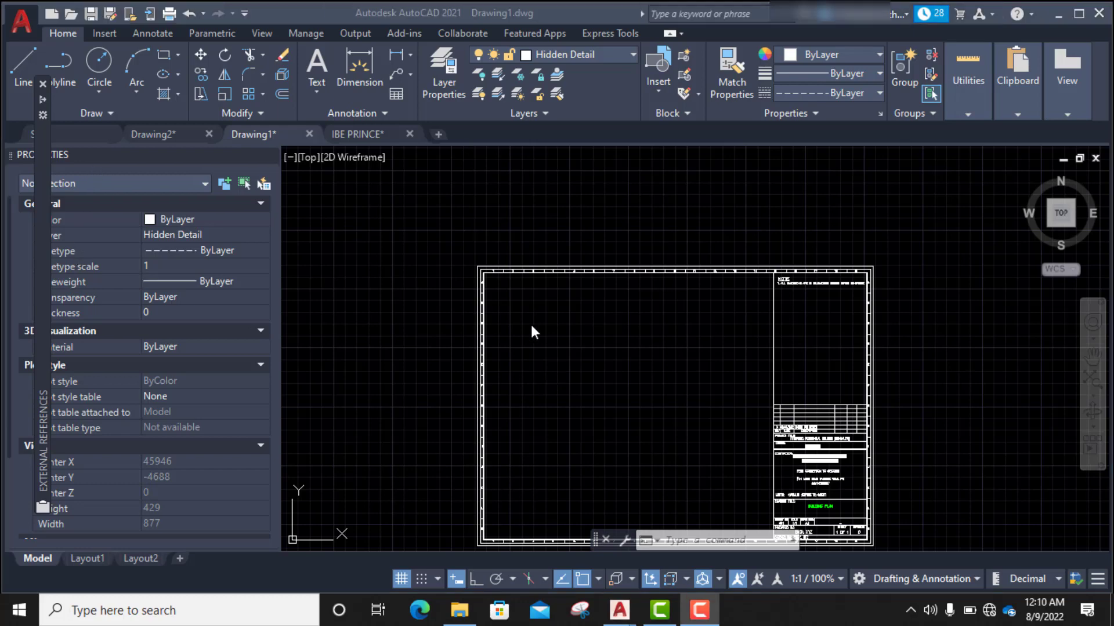
scroll(533, 331, "up", 4)
middle_click_drag(522, 301, 585, 413)
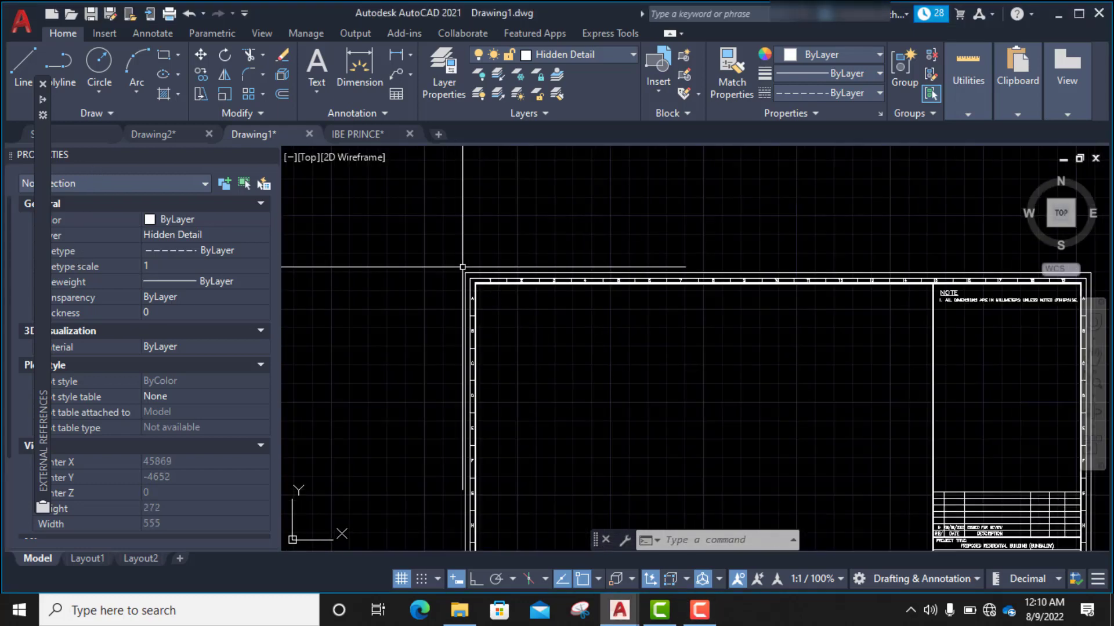
left_click(381, 55)
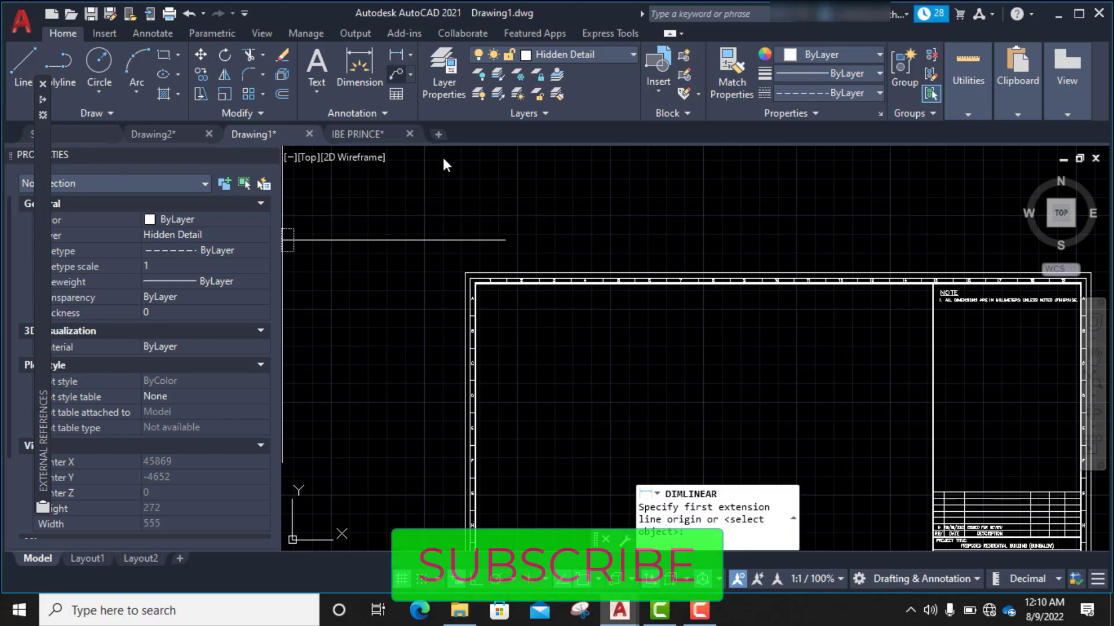
left_click(465, 273)
scroll(458, 284, "down", 5)
scroll(778, 279, "up", 6)
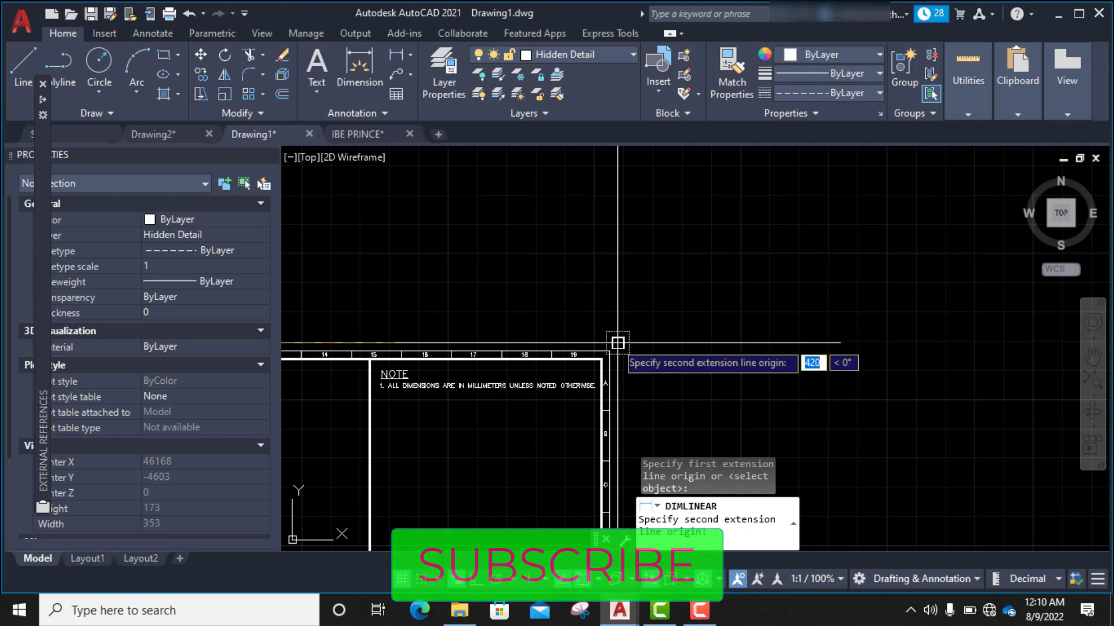
left_click(617, 343)
scroll(624, 325, "down", 3)
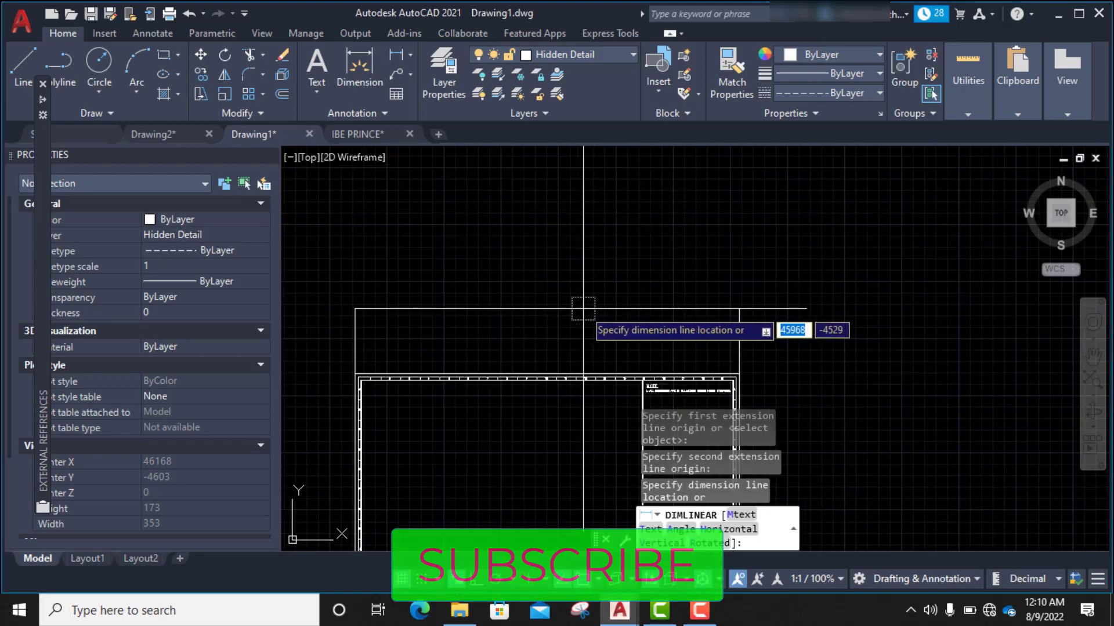
scroll(568, 312, "up", 4)
scroll(612, 295, "up", 5)
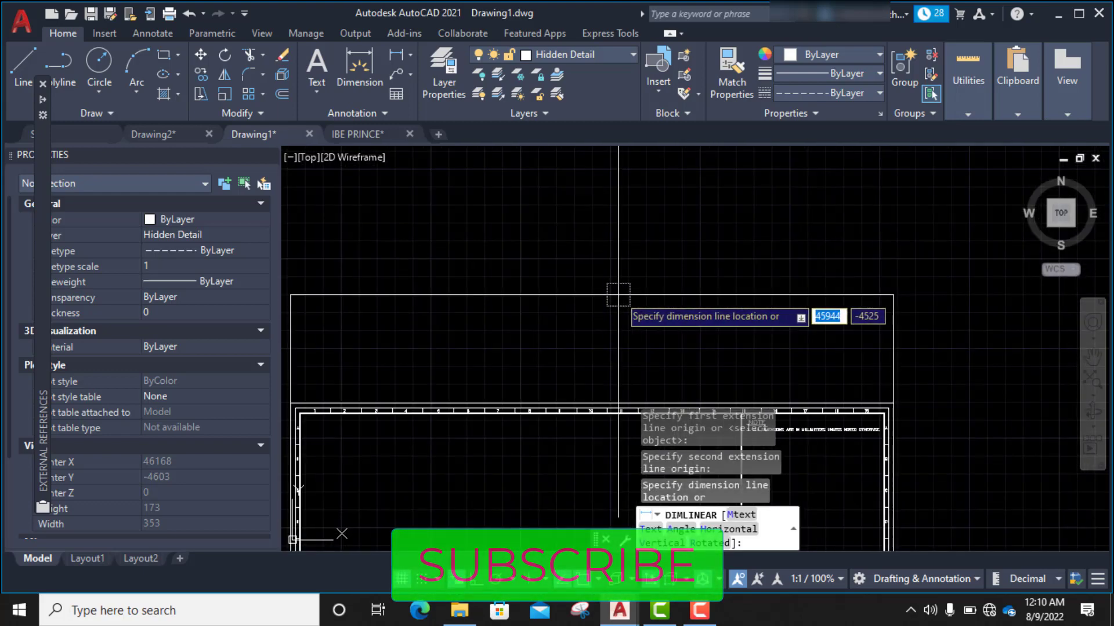
scroll(455, 306, "up", 3)
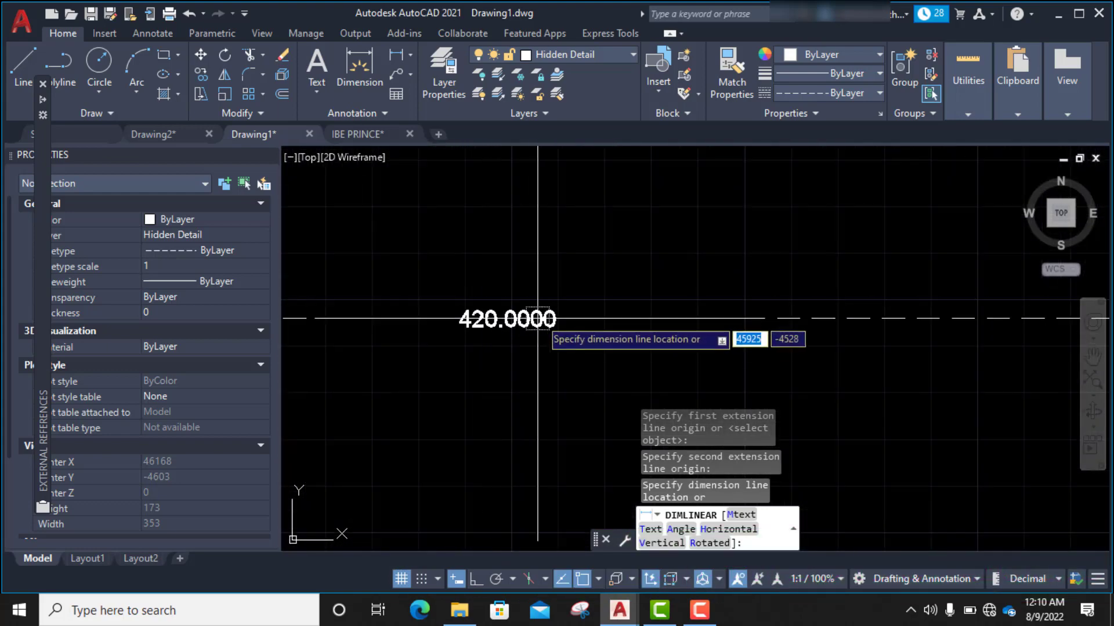
scroll(681, 282, "down", 3)
scroll(681, 282, "down", 4)
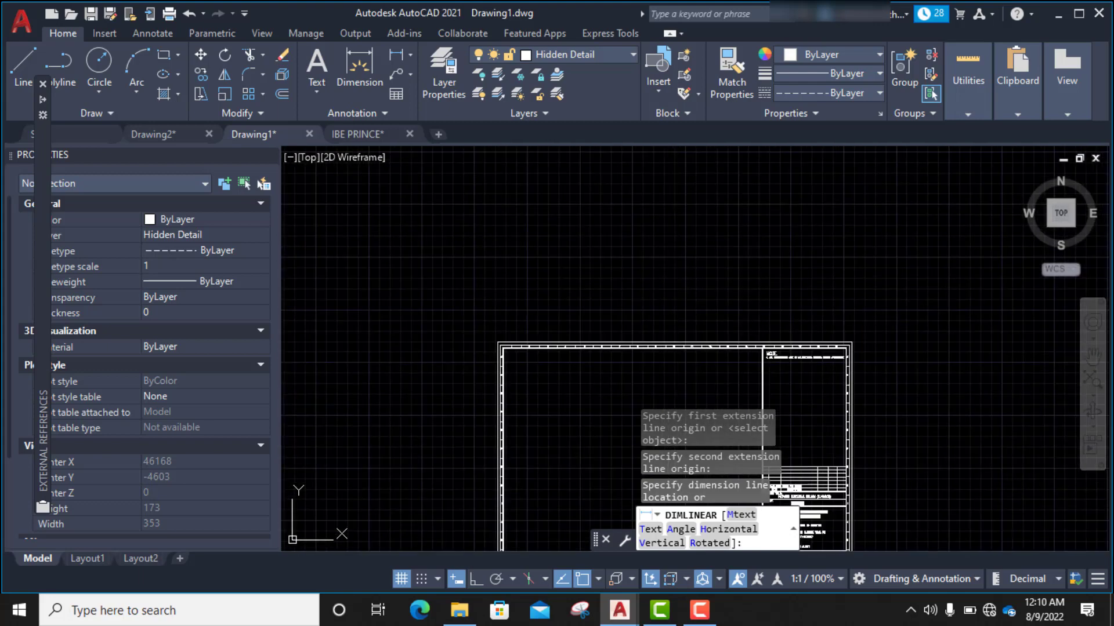
- Measure the drawing sheet's overall height with a linear dimension between the outer border's two left corners, without placing the dimension
left_click(394, 53)
scroll(554, 310, "down", 4)
scroll(562, 303, "up", 5)
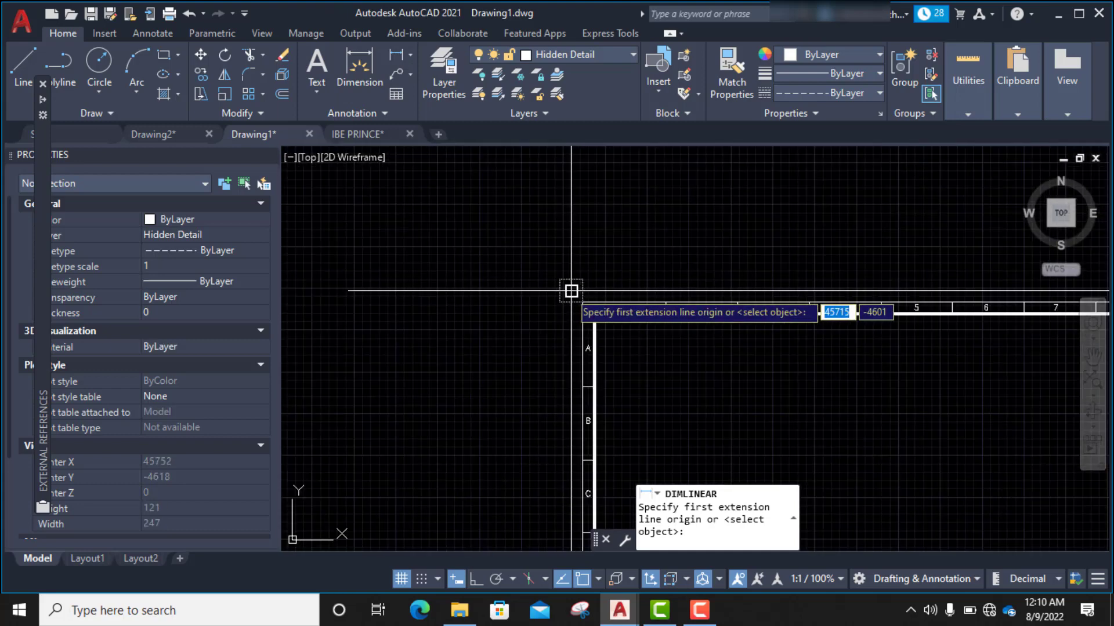
left_click(572, 291)
scroll(569, 290, "down", 5)
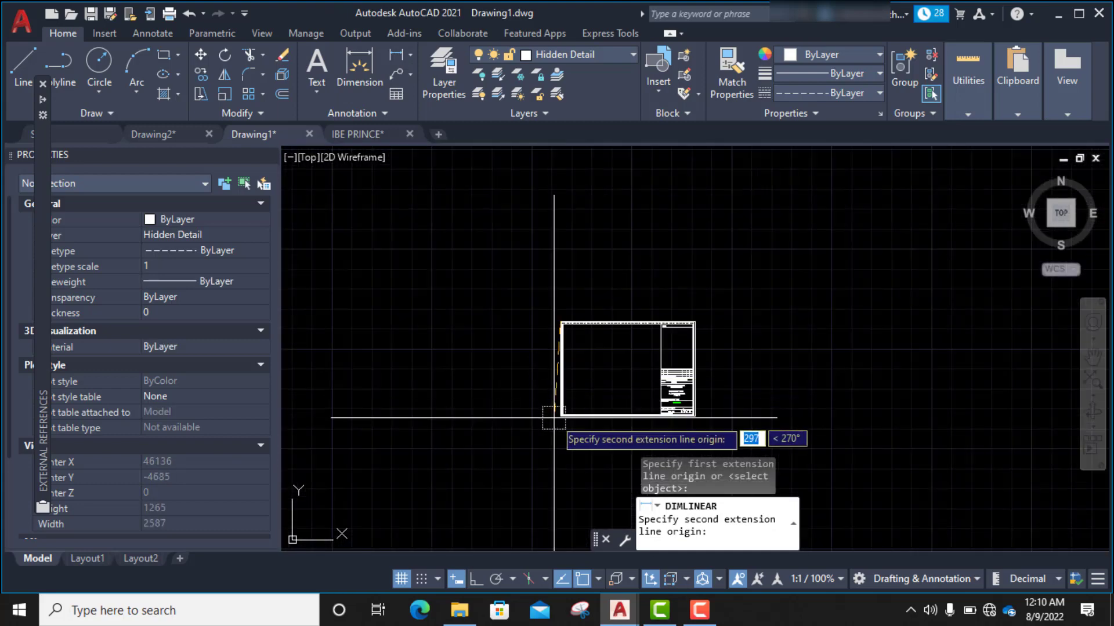
scroll(554, 418, "up", 5)
left_click(572, 399)
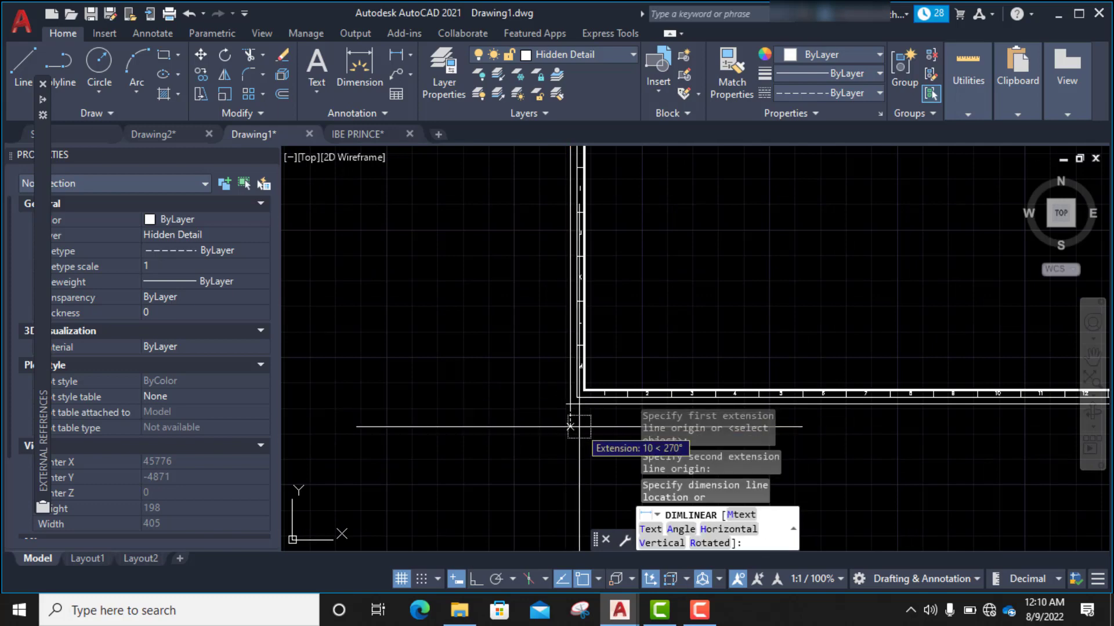
scroll(574, 441, "down", 5)
scroll(559, 365, "up", 6)
scroll(565, 243, "down", 5)
scroll(551, 242, "up", 5)
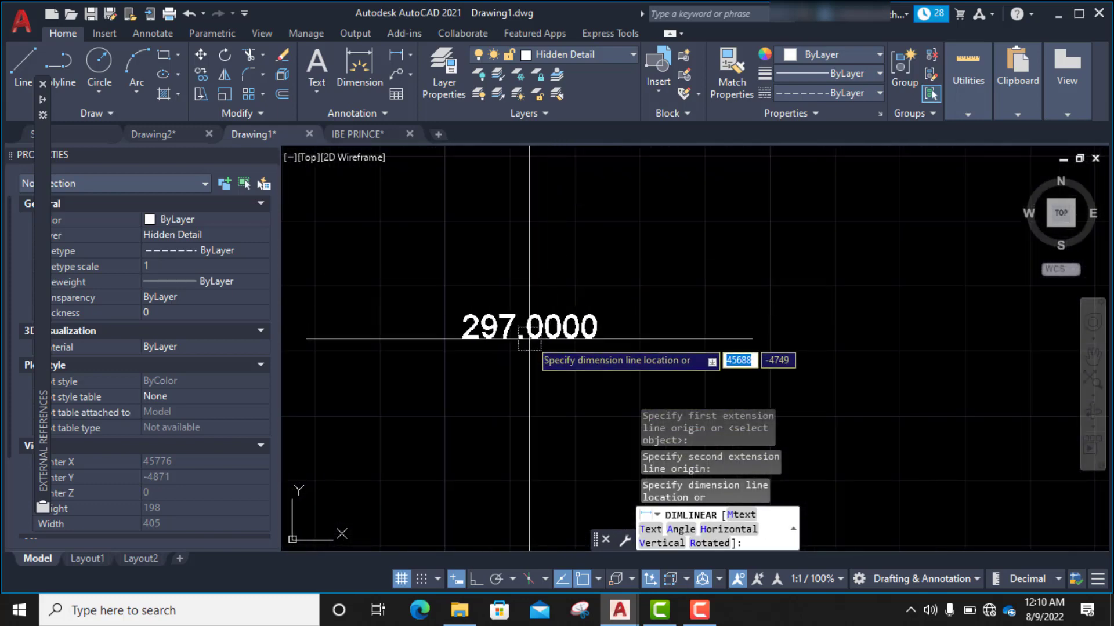
key("Escape")
- Copy the entire title block sheet from model space to the clipboard
scroll(519, 366, "down", 4)
scroll(679, 377, "up", 4)
scroll(679, 377, "down", 6)
scroll(687, 356, "up", 4)
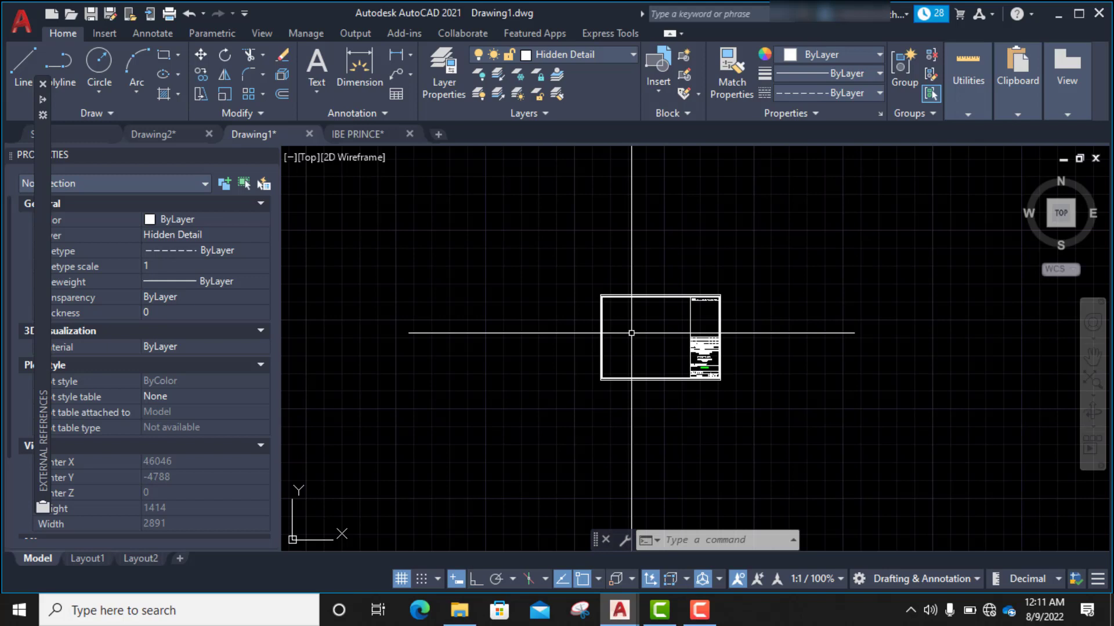
left_click(751, 413)
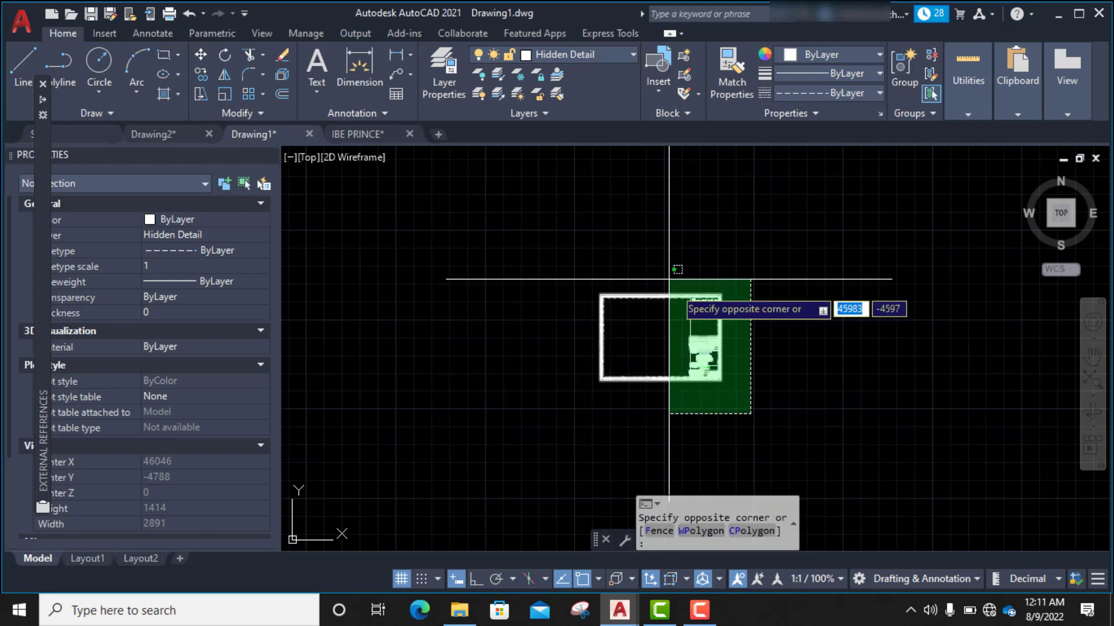
left_click(580, 256)
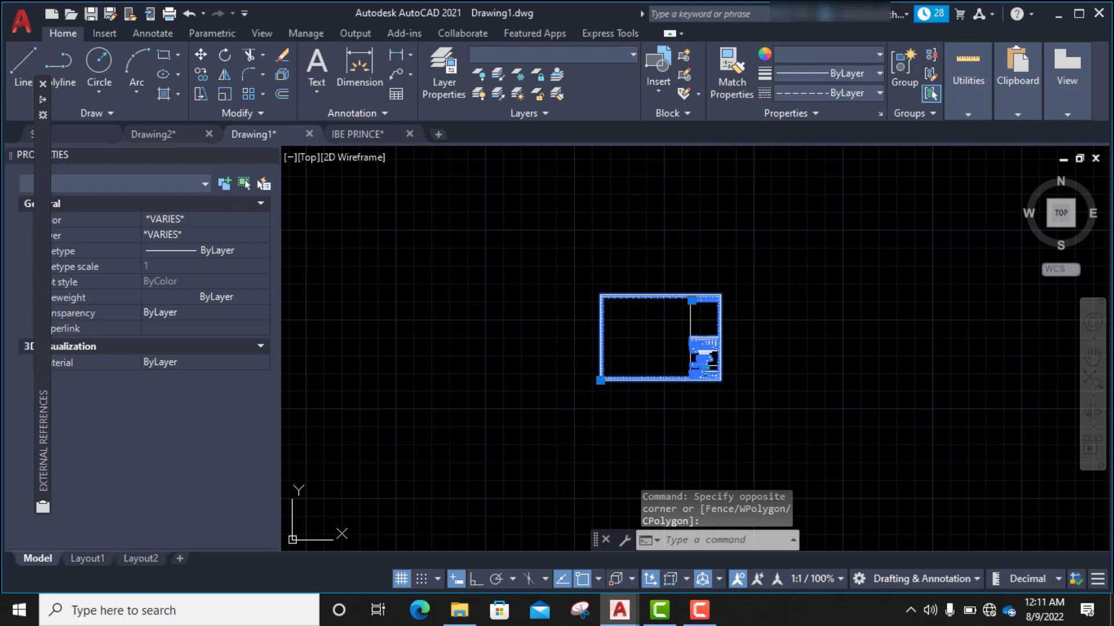
key("ctrl+c")
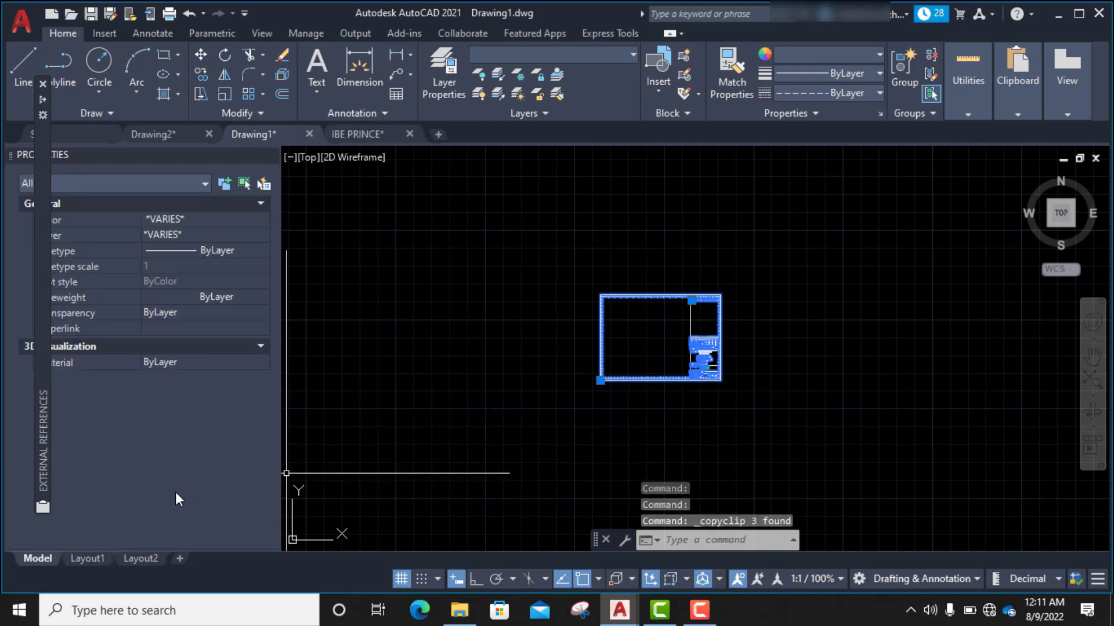
- Open Layout1 and paste the copied title block sheet beside the layout's paper area
mouse_move(87, 562)
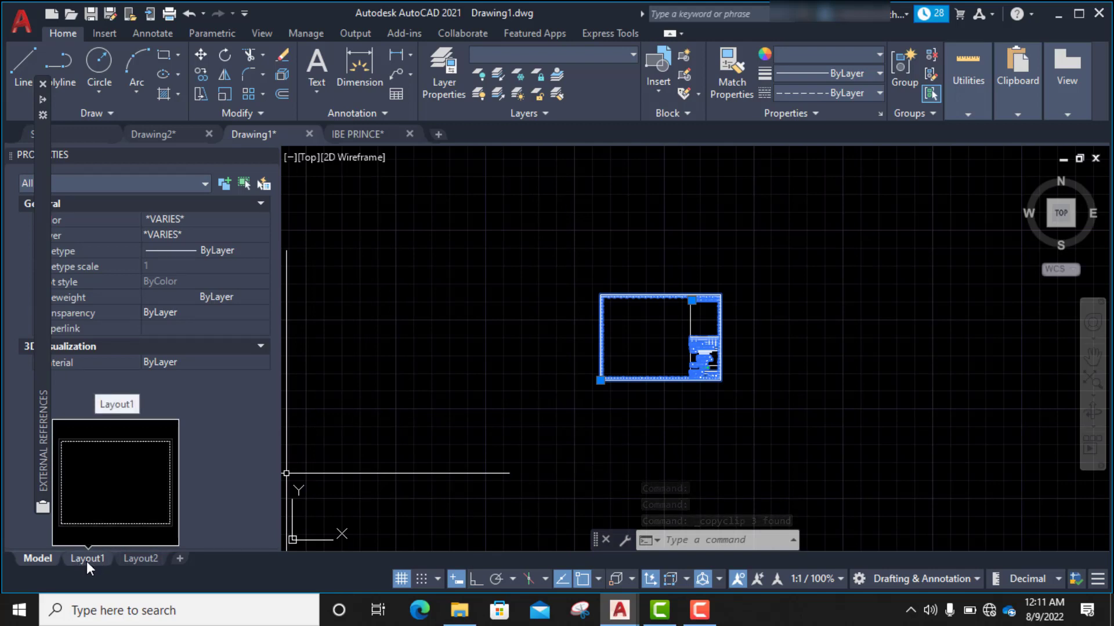
left_click(86, 561)
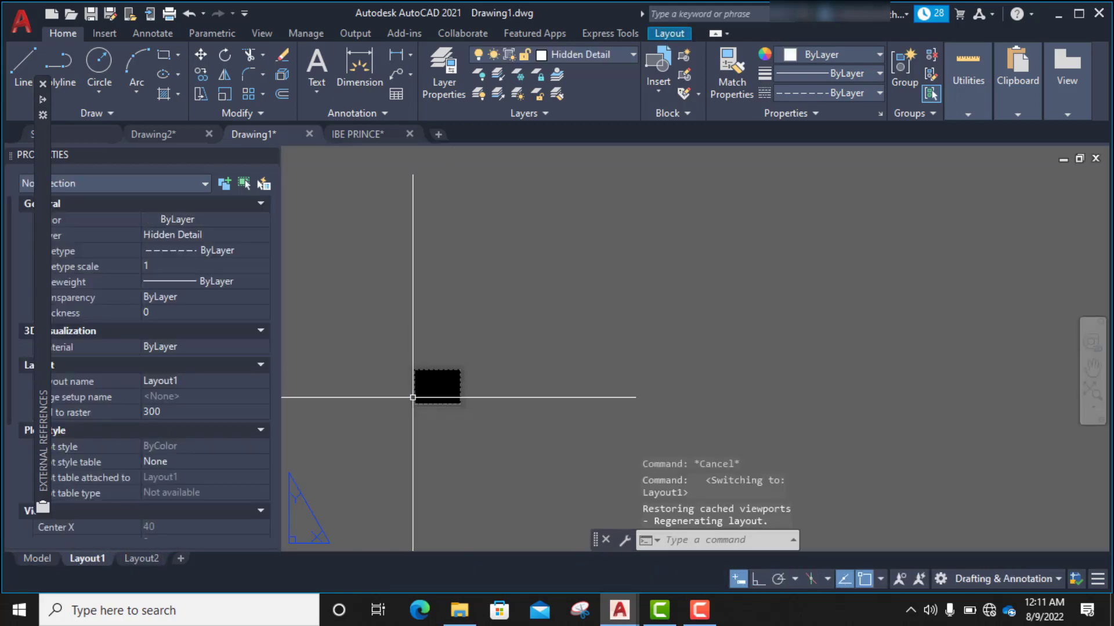
key("ctrl+v")
left_click(540, 405)
scroll(490, 424, "up", 5)
scroll(444, 503, "down", 5)
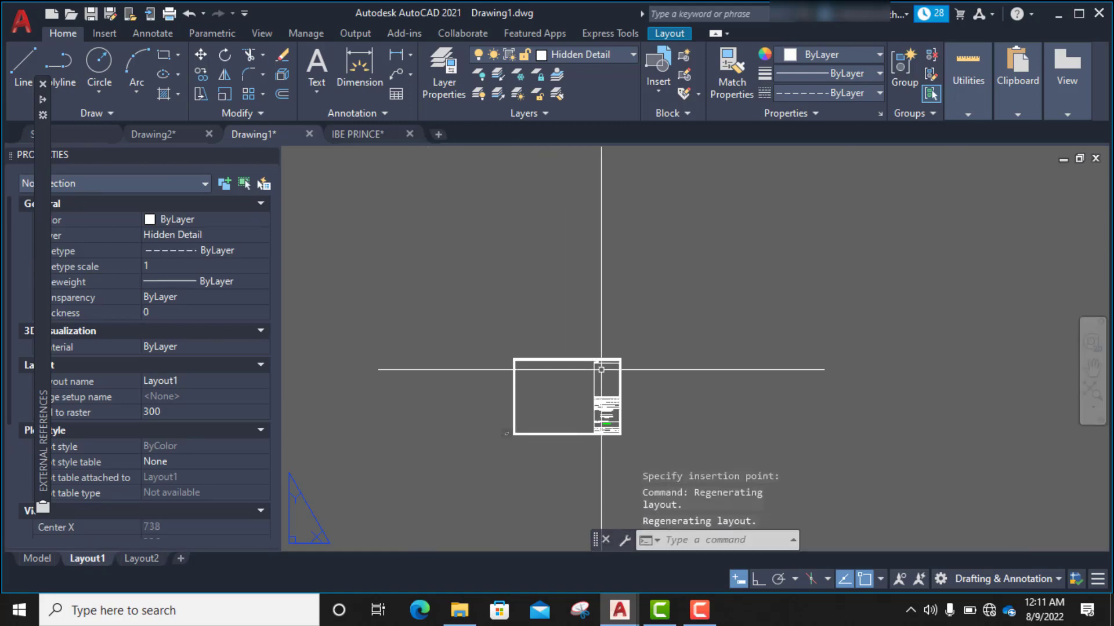
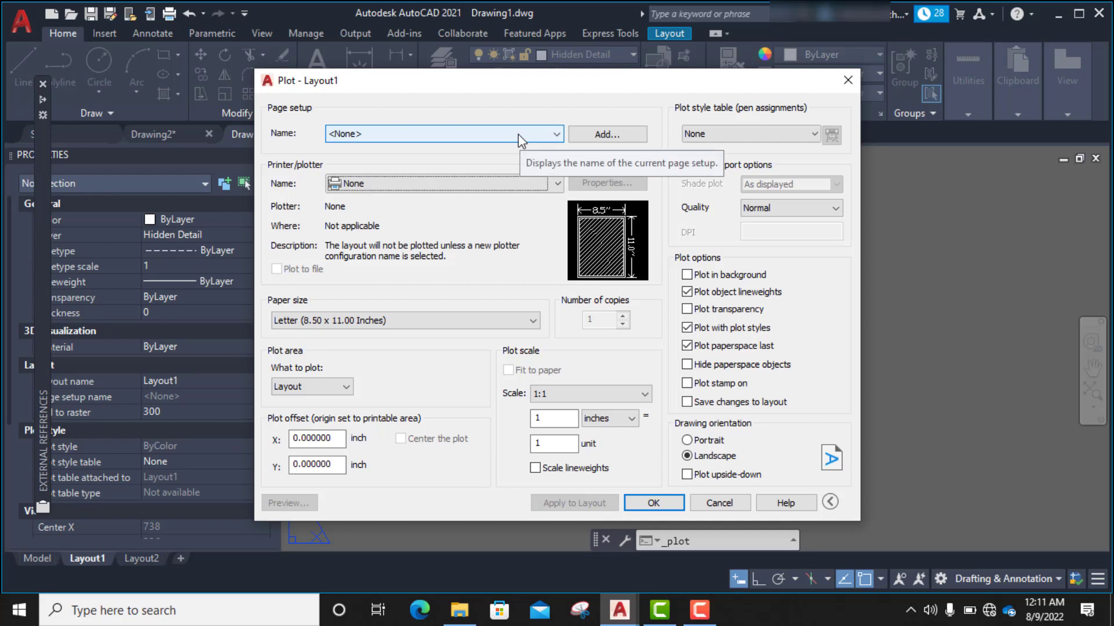
- Load the previous plot's settings for Layout1 and choose PDF reDirect v2 as the plotter
left_click(517, 134)
left_click(433, 160)
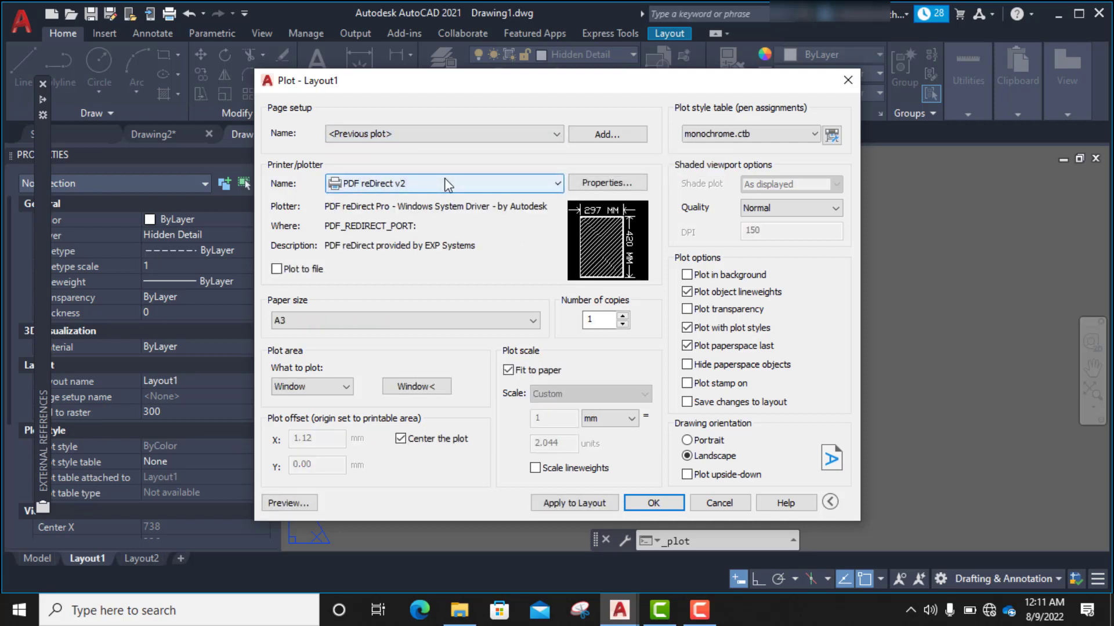
left_click(424, 184)
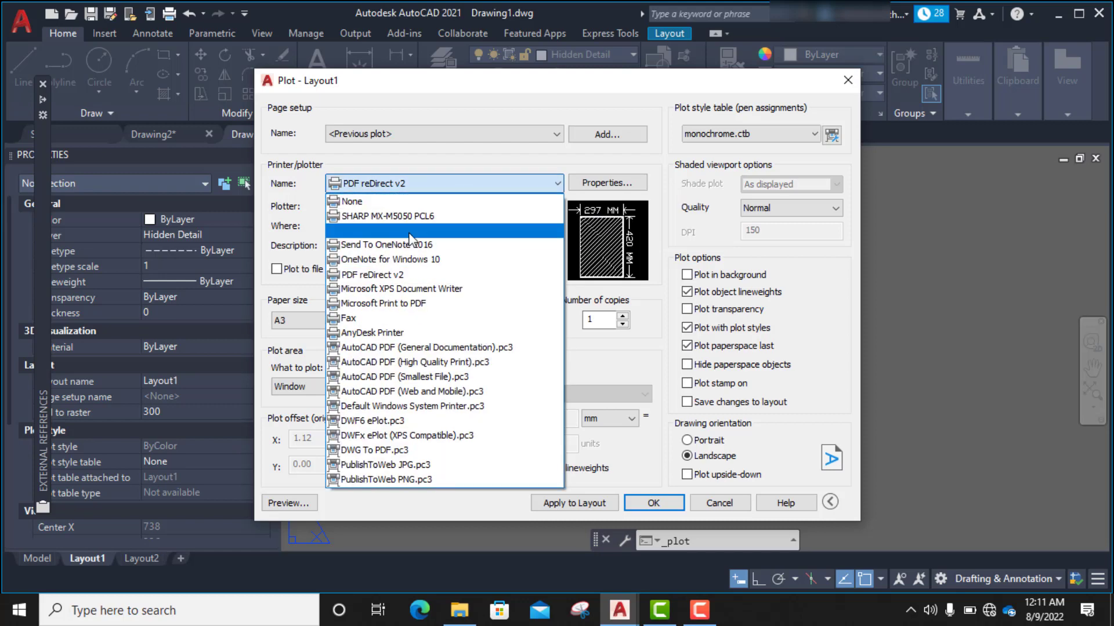
left_click(388, 275)
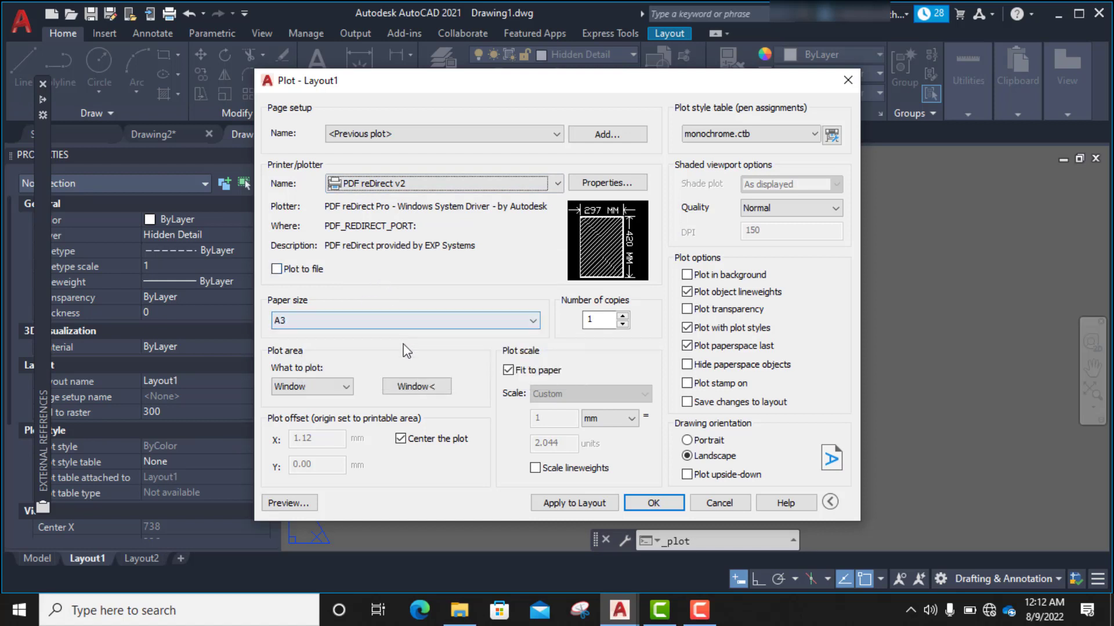
- Define the plot window on Layout1 from the sheet's upper-left outer border corner to its lower-right outer corner
left_click(415, 386)
scroll(510, 371, "up", 4)
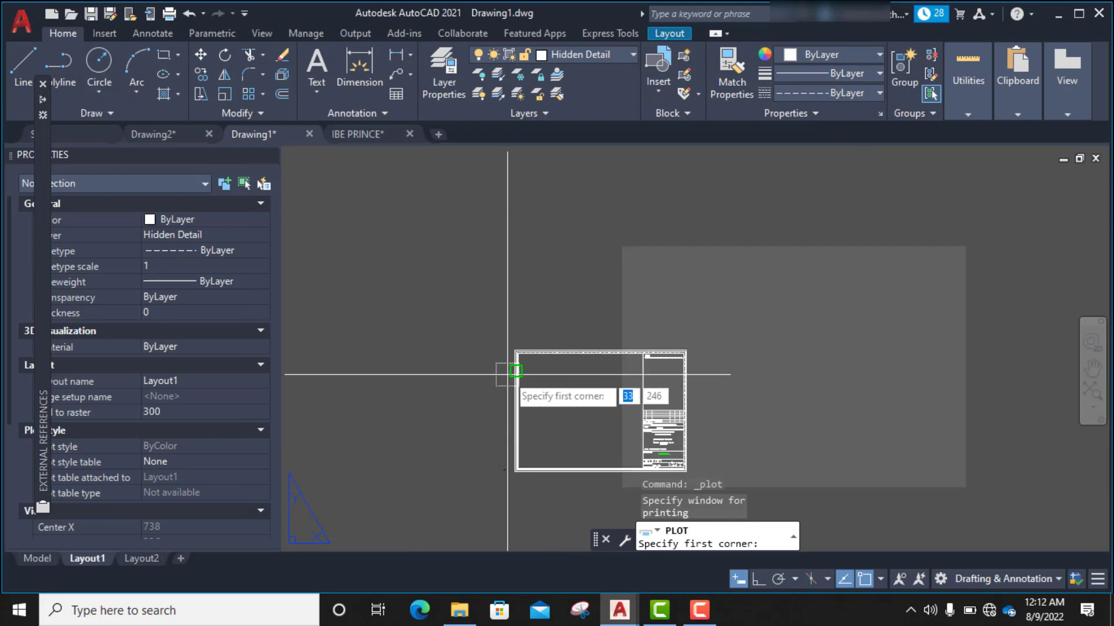
left_click(527, 292)
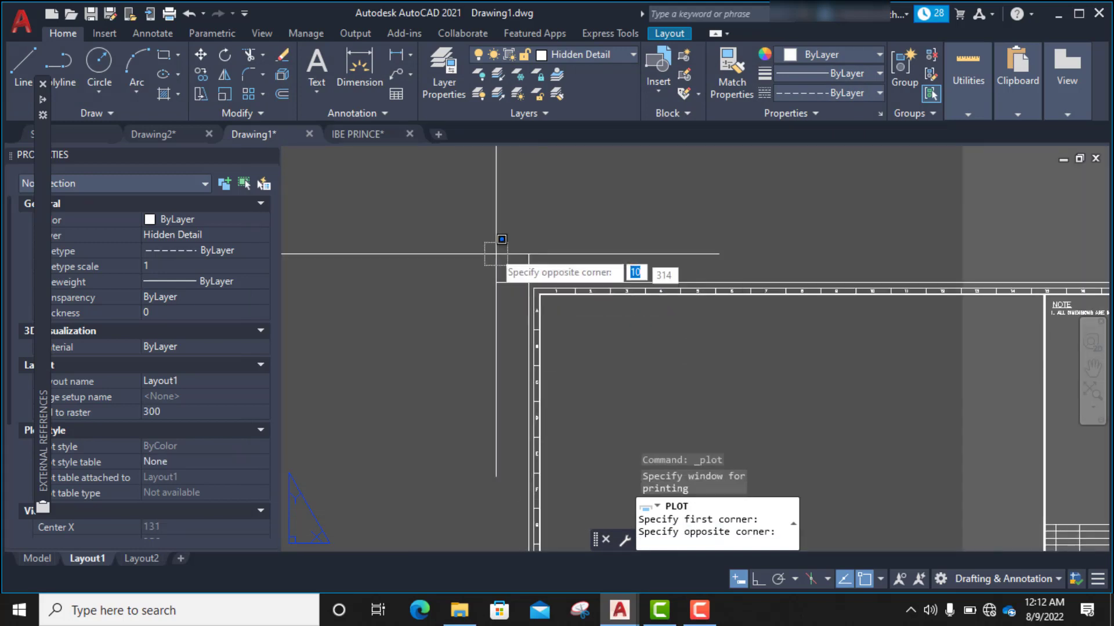
scroll(488, 235, "down", 5)
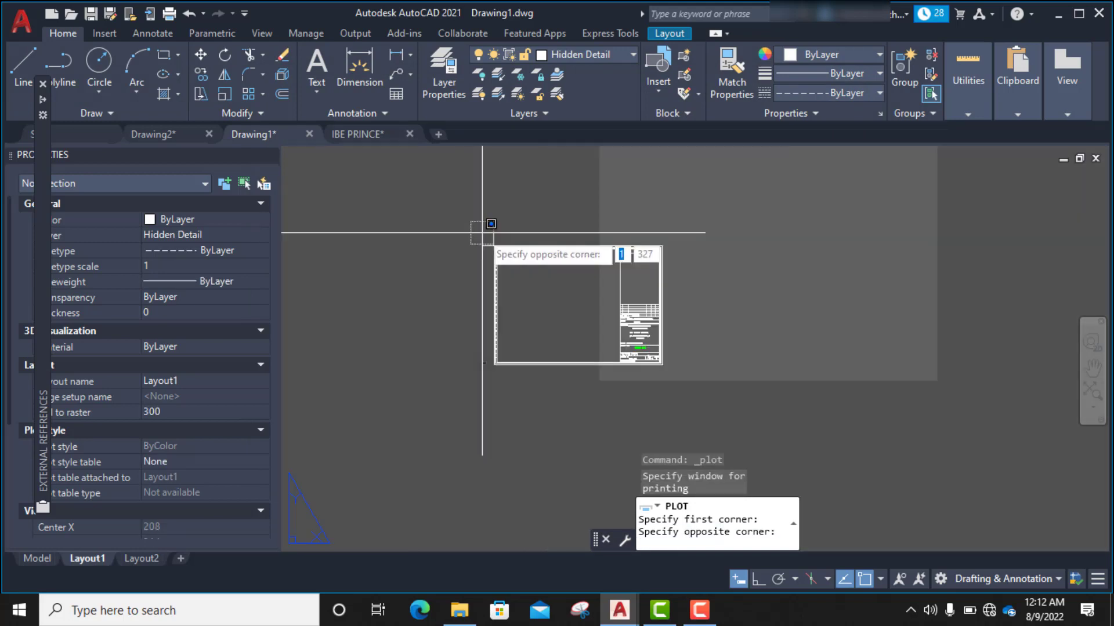
scroll(667, 366, "up", 4)
scroll(667, 368, "up", 2)
left_click(667, 371)
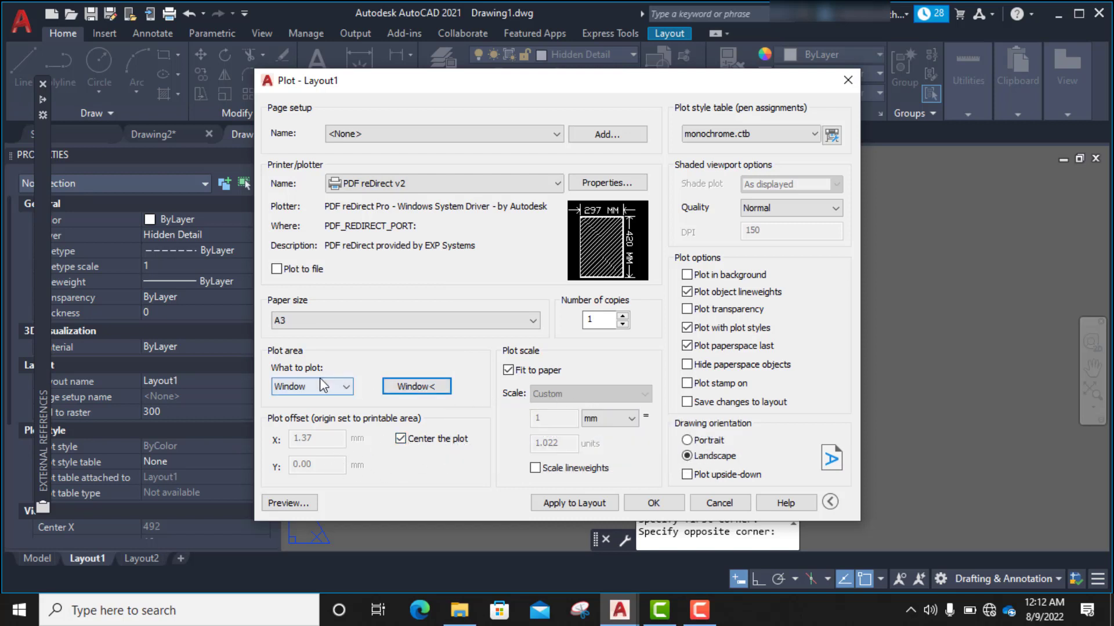
- Apply the plot settings to Layout1 and plot the sheet, minimizing the PDF reDirect output window without saving
left_click(566, 502)
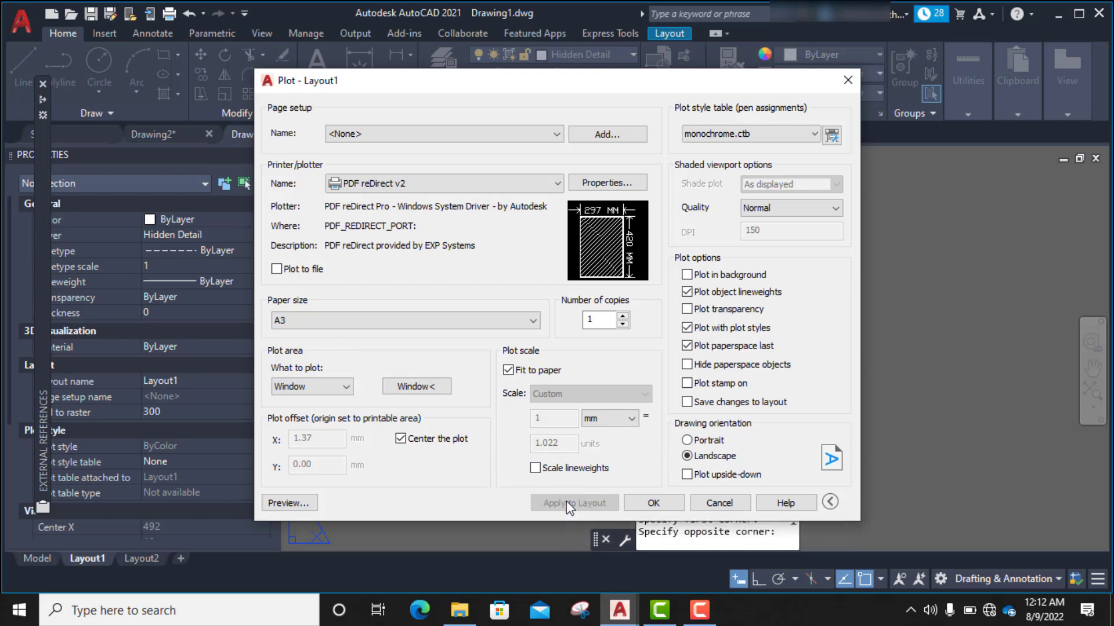
left_click(659, 503)
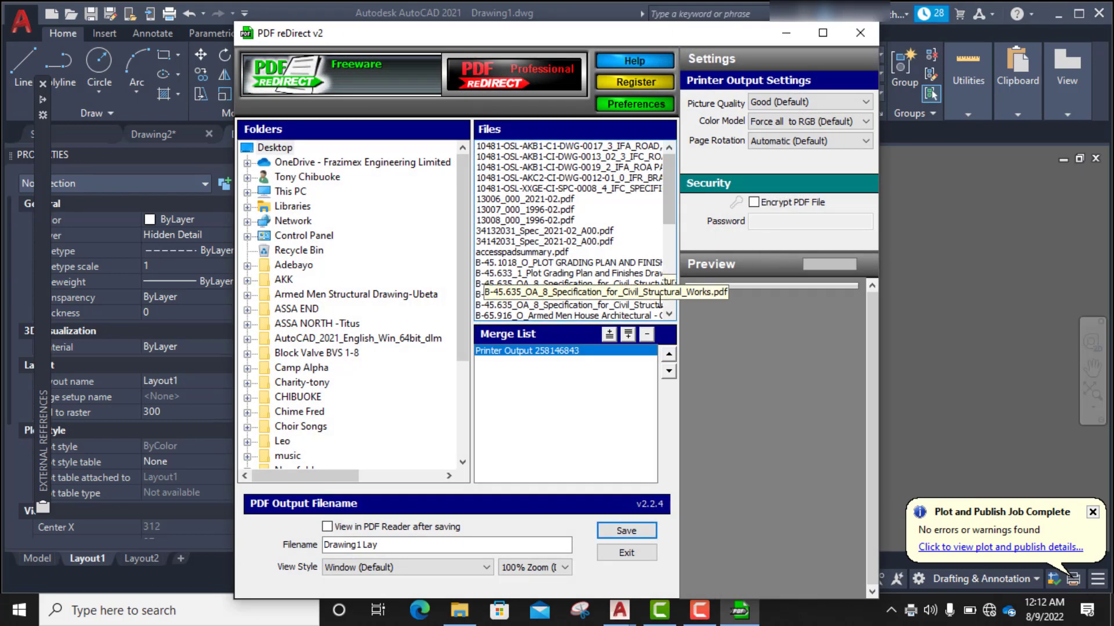
left_click(574, 356)
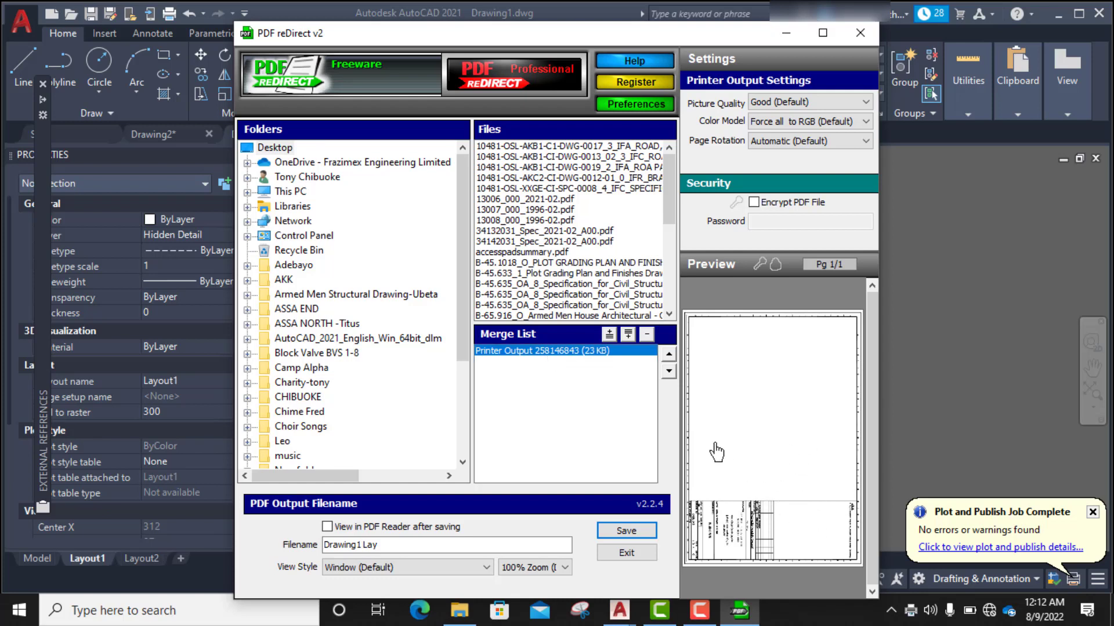
left_click(485, 357)
left_click(789, 33)
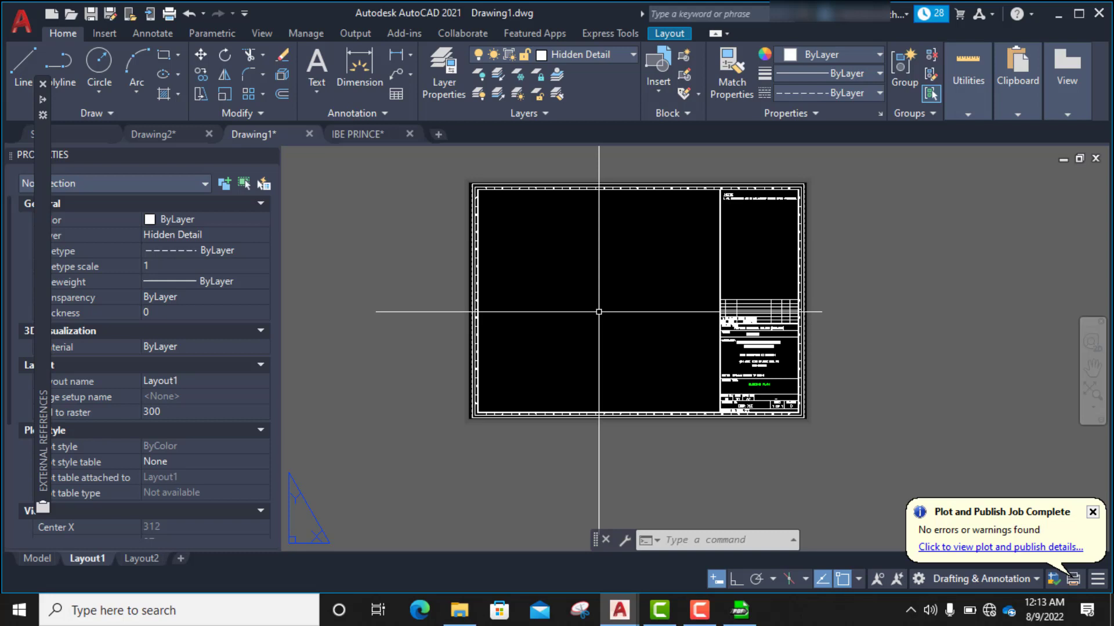
- Create a rectangular MVIEW viewport filling the sheet's empty drawing area, from its upper-left corner to the title block's lower-left corner
type("MV")
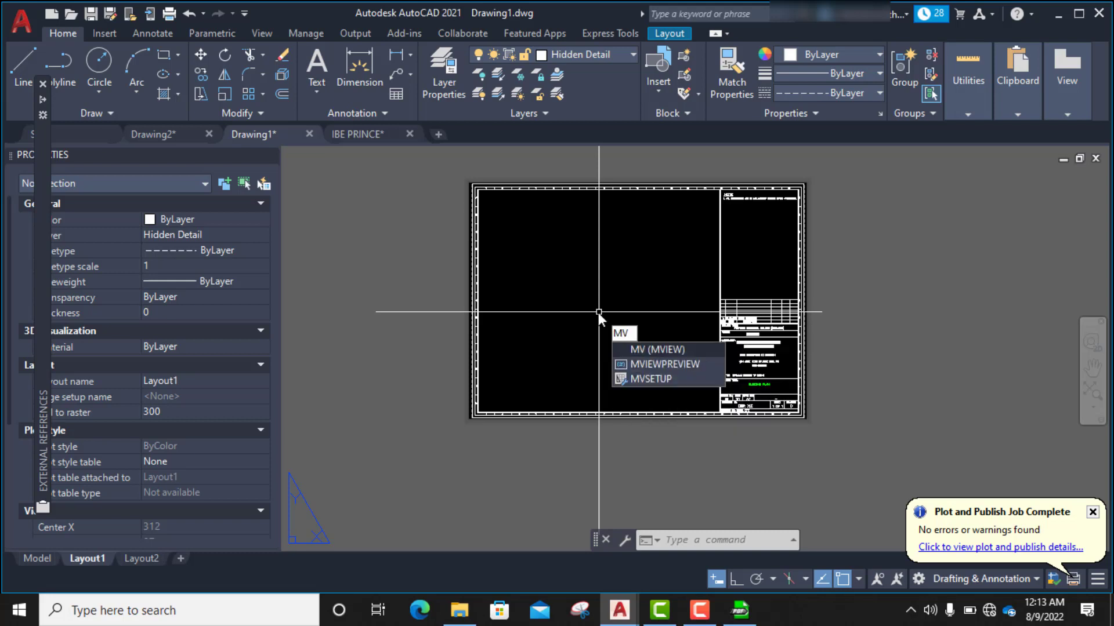
key("Return")
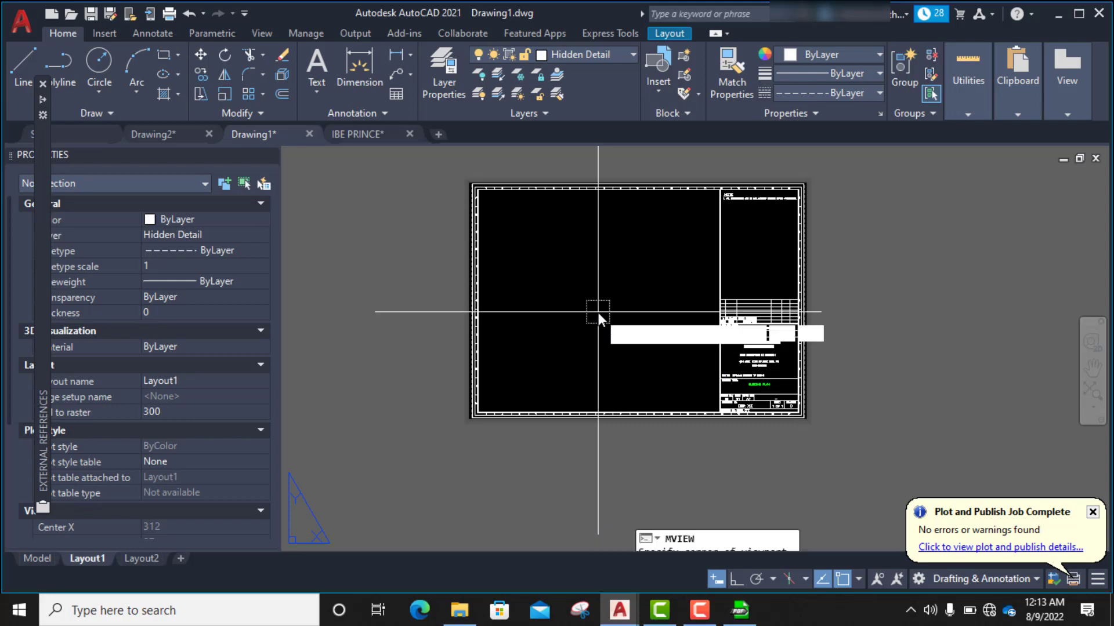
left_click(478, 190)
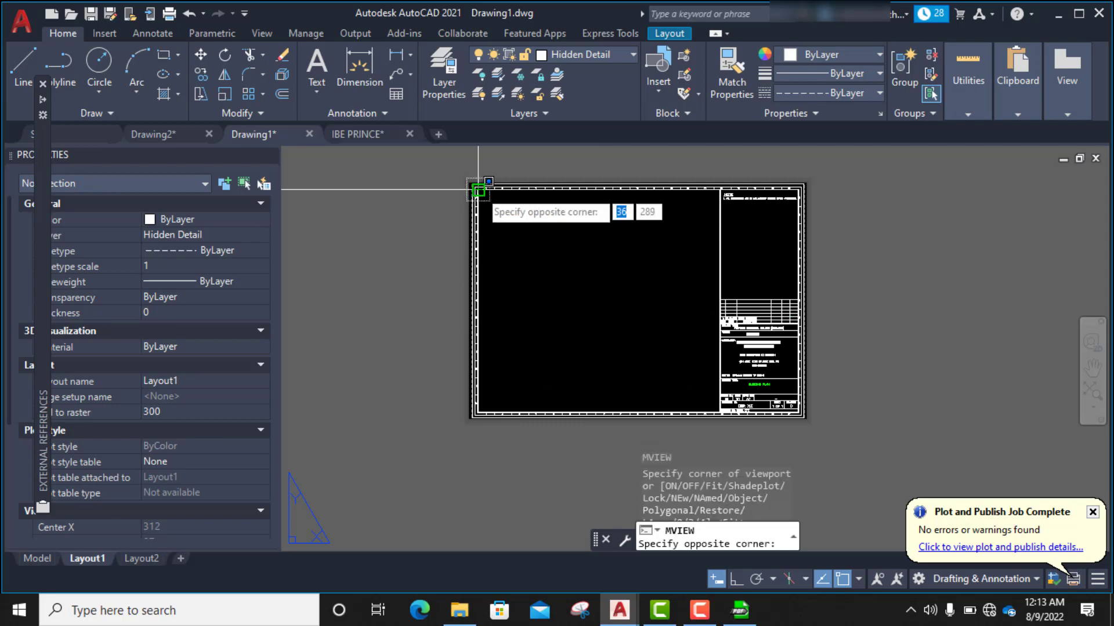
left_click(720, 412)
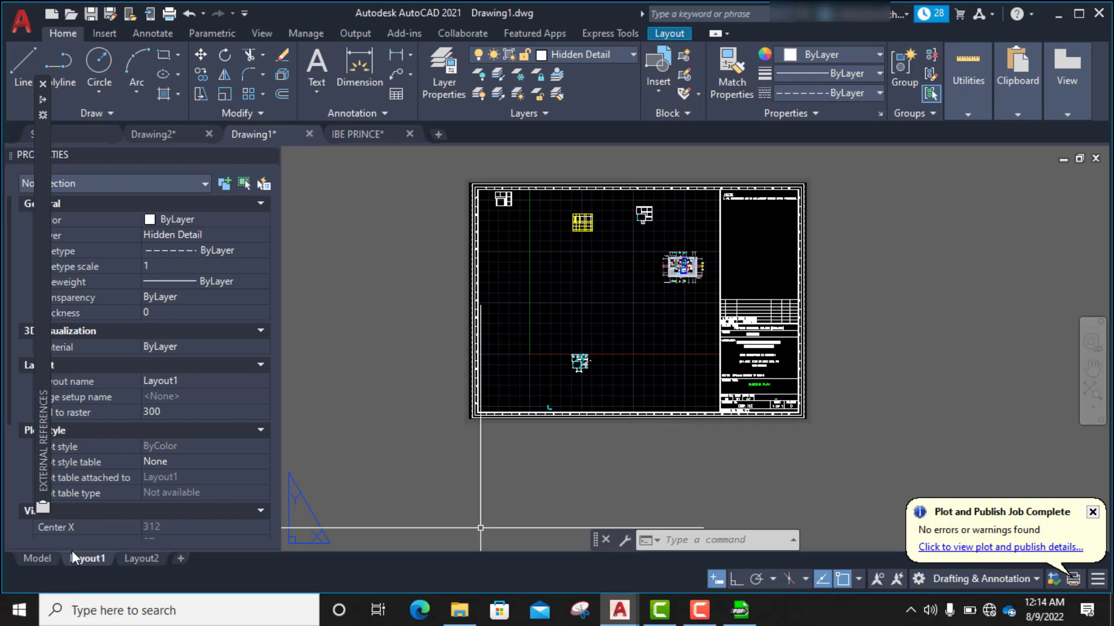
- Return to model space and locate the furnished floor plan among the drawings
mouse_move(33, 560)
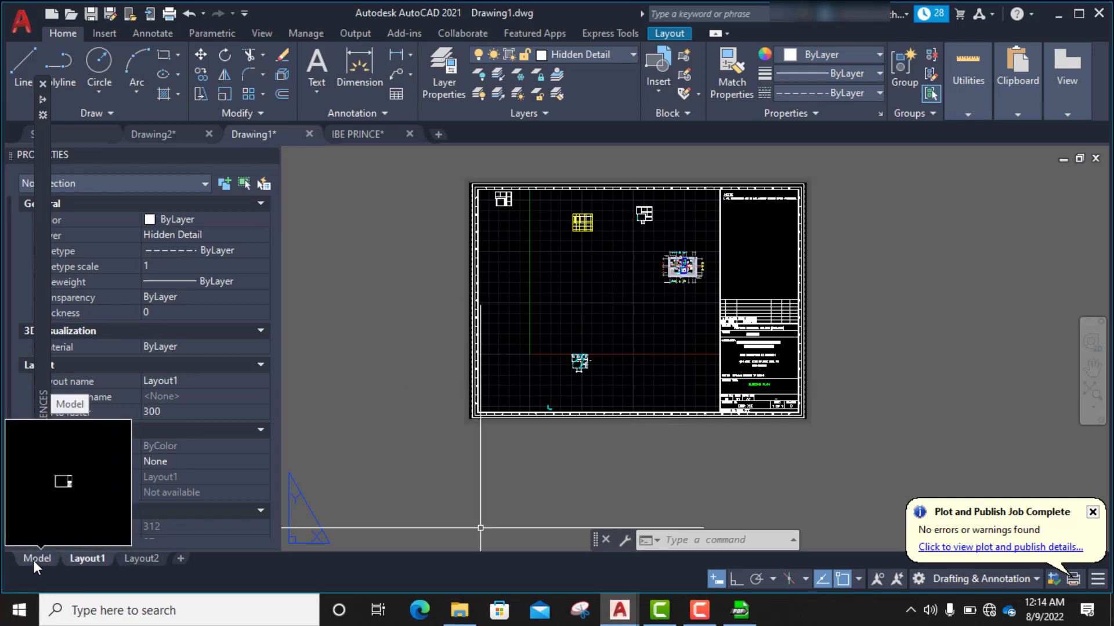
left_click(36, 559)
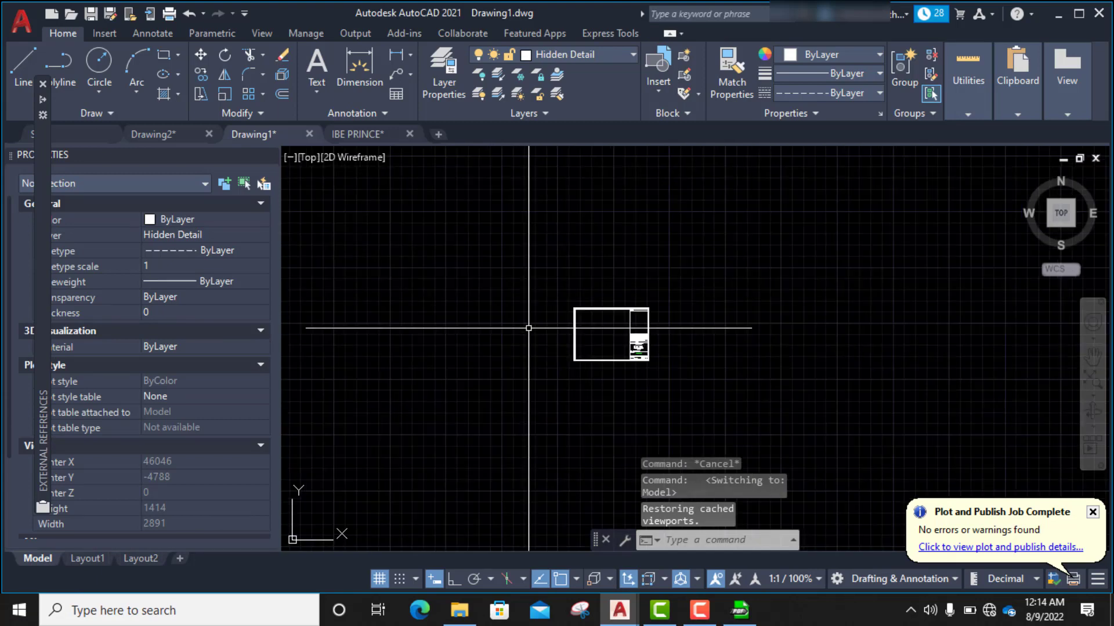
scroll(551, 330, "up", 5)
scroll(510, 319, "down", 20)
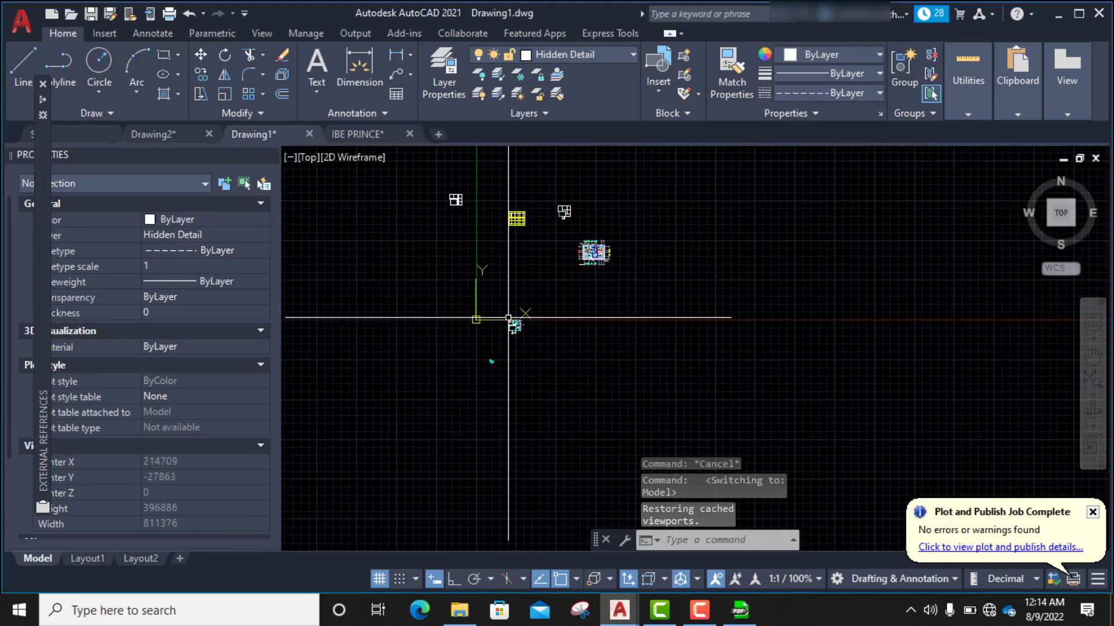
scroll(514, 325, "up", 6)
- Add a new layout after Layout2
mouse_move(68, 558)
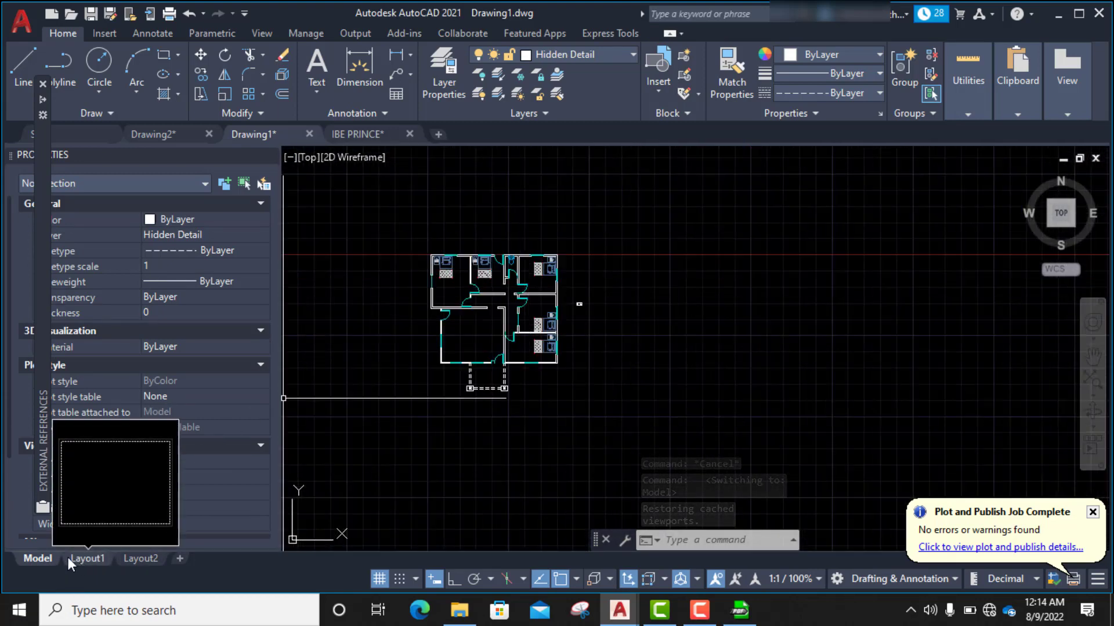
mouse_move(144, 560)
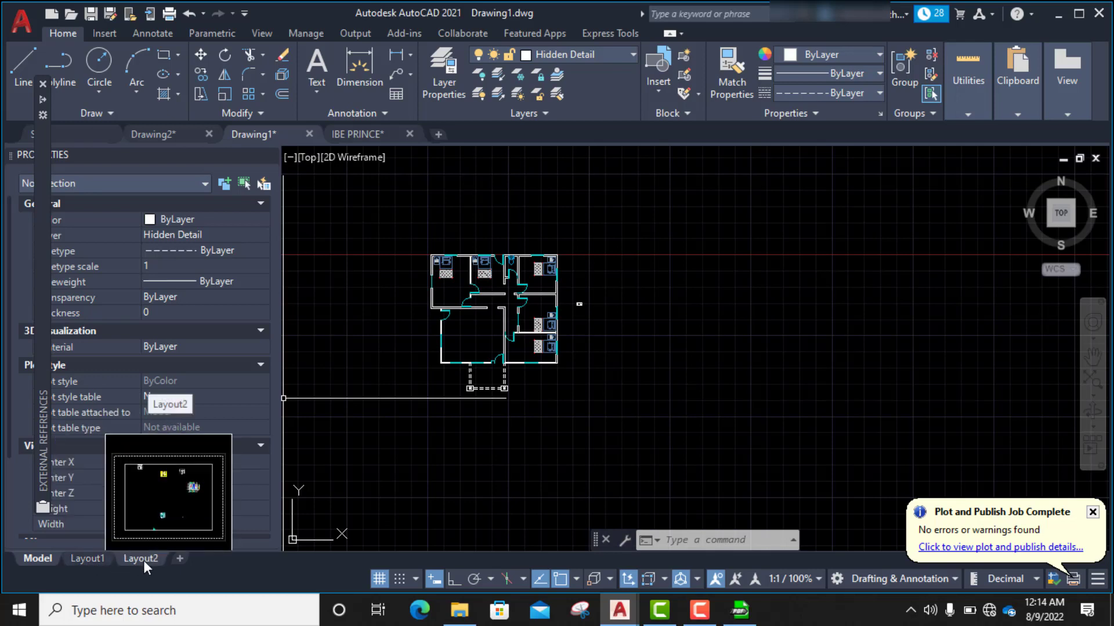
left_click(179, 558)
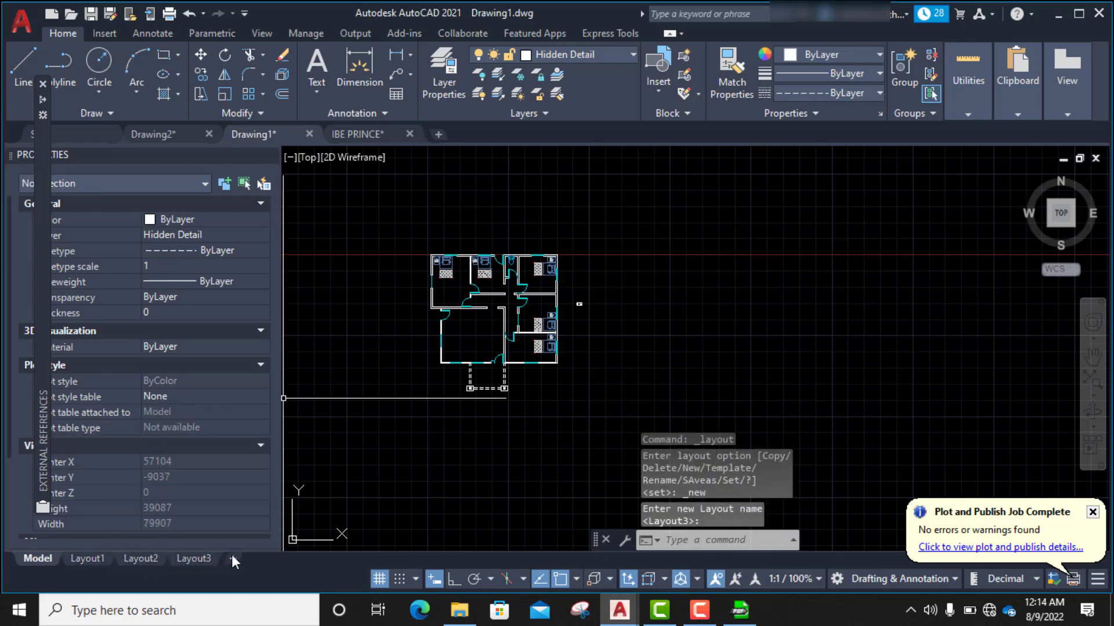
- Add one more layout at the end of the layouts and delete it again
left_click(231, 555)
right_click(252, 559)
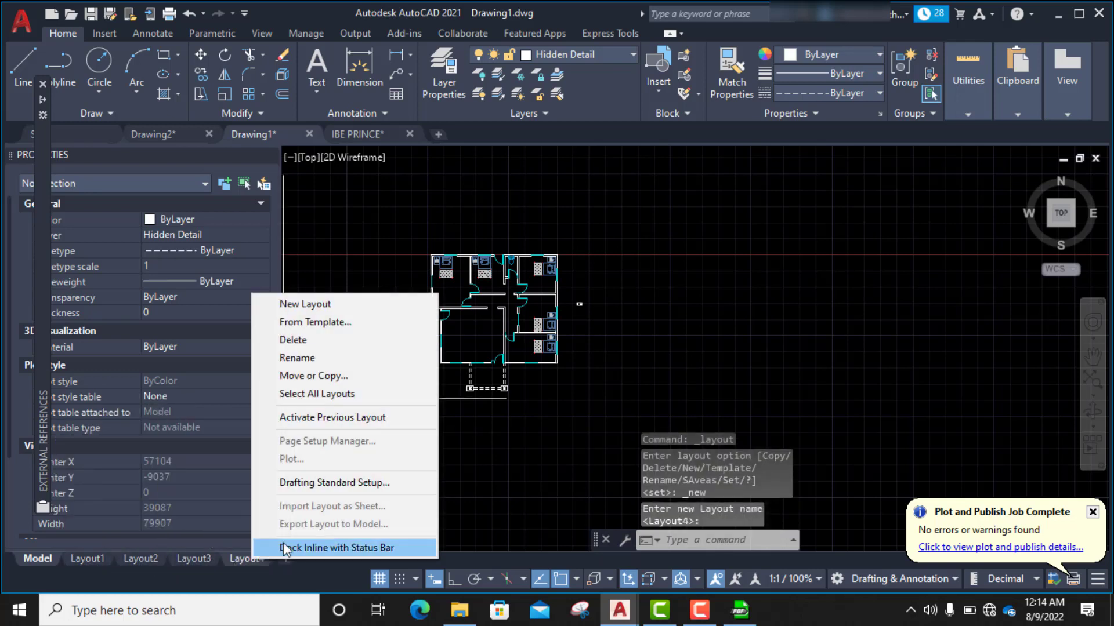
left_click(297, 339)
left_click(587, 356)
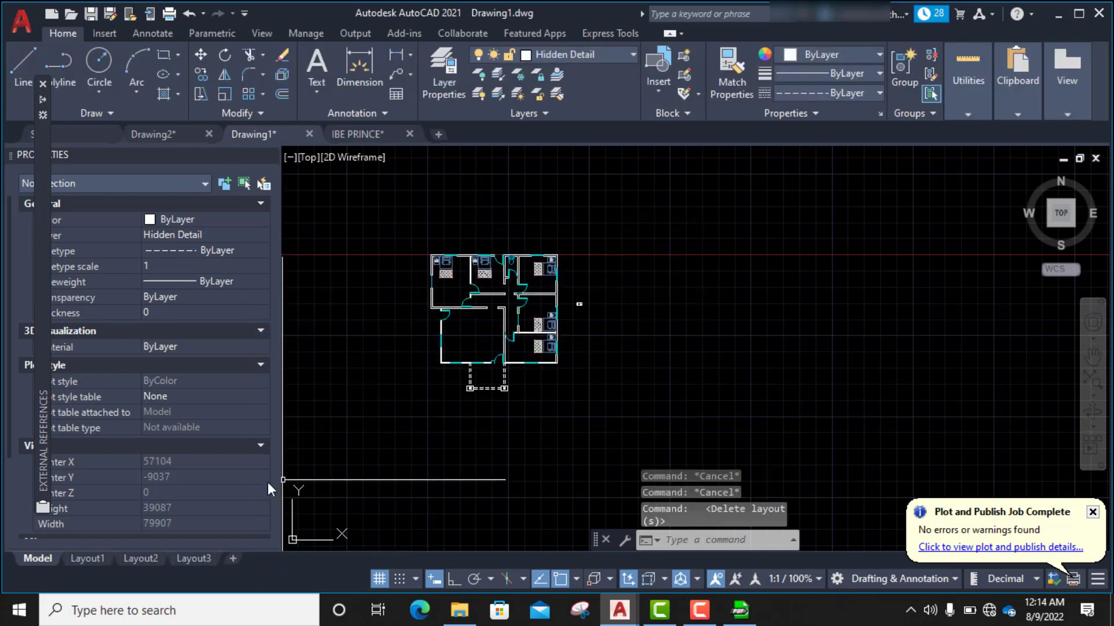
- Activate the viewport in Layout1 and zoom its view in on the furnished floor plan
left_click(87, 563)
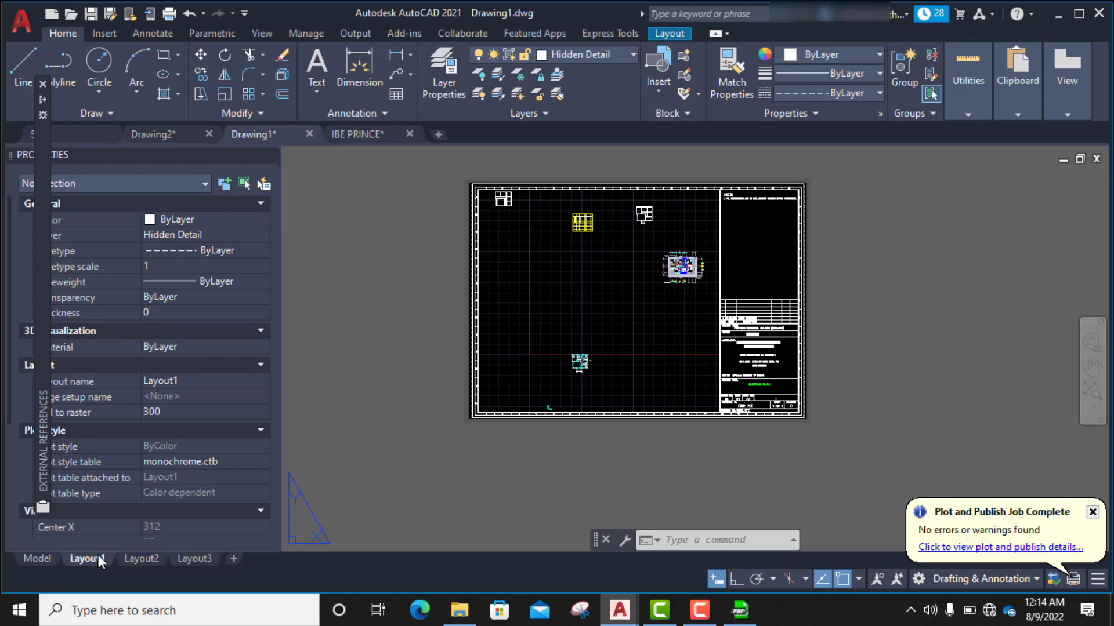
double_click(597, 335)
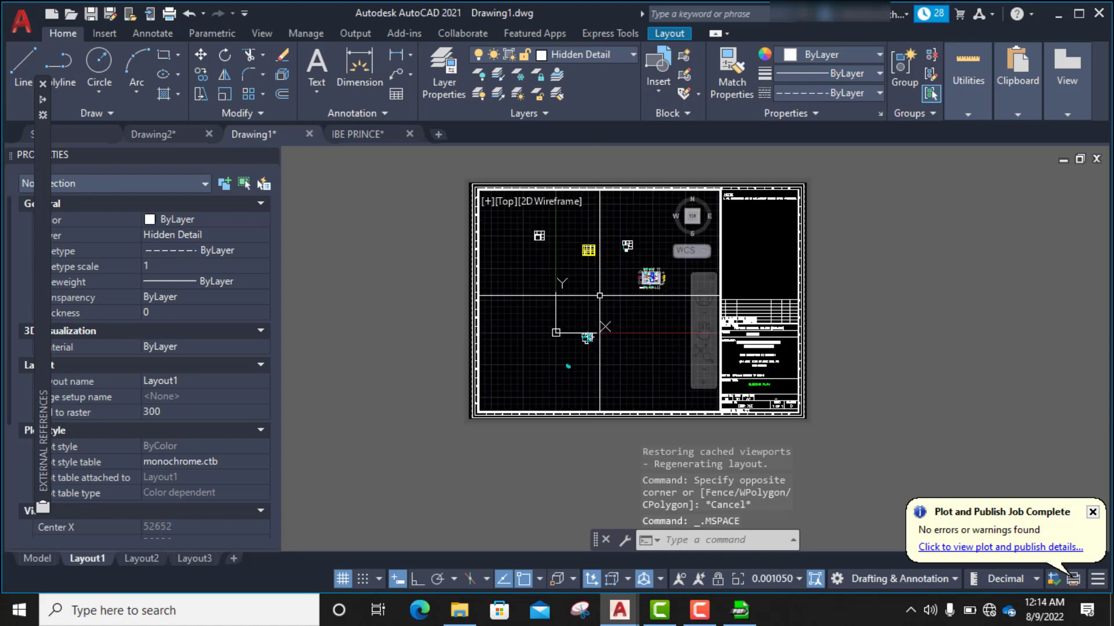
scroll(599, 296, "up", 8)
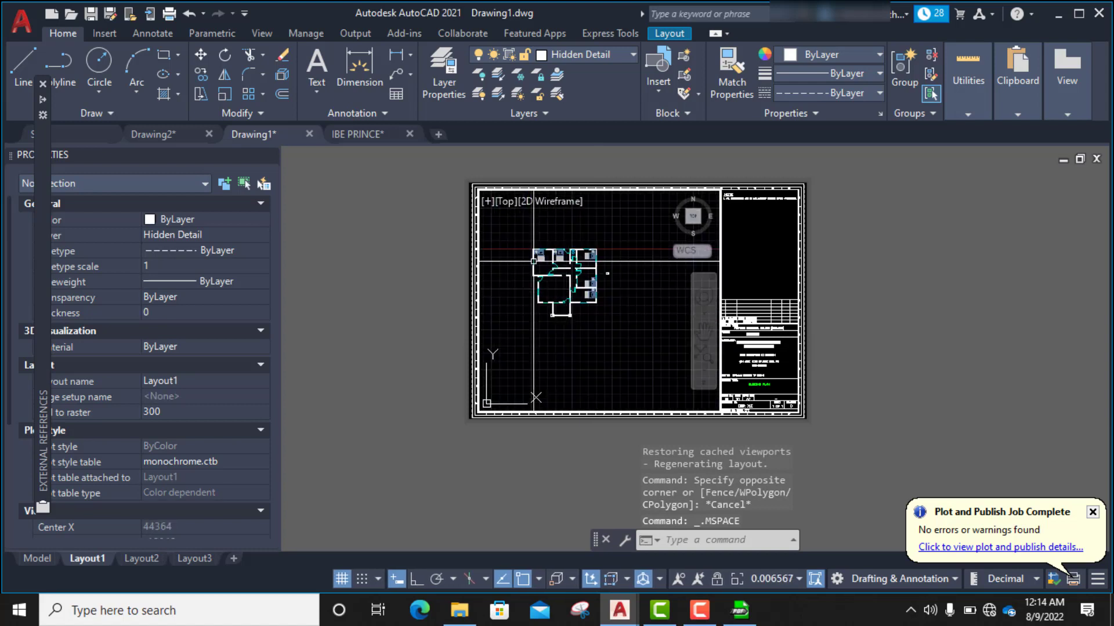
scroll(534, 261, "up", 4)
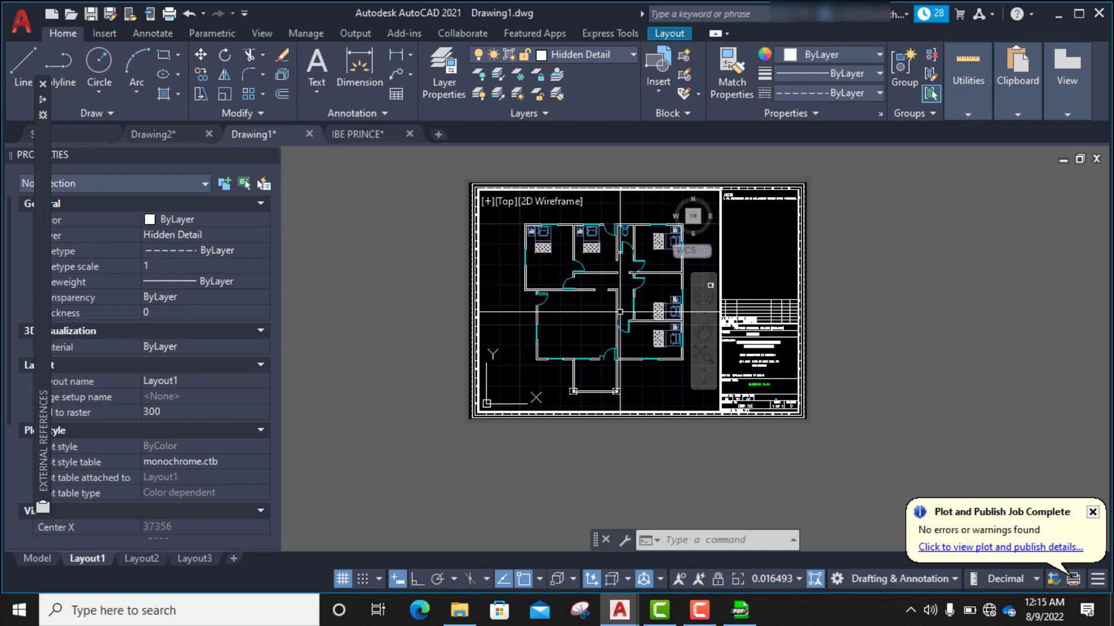
- Scale the active viewport to 1:50 using ZOOM factor 1/50XP and shift the floor plan upward to fit inside it
type("z")
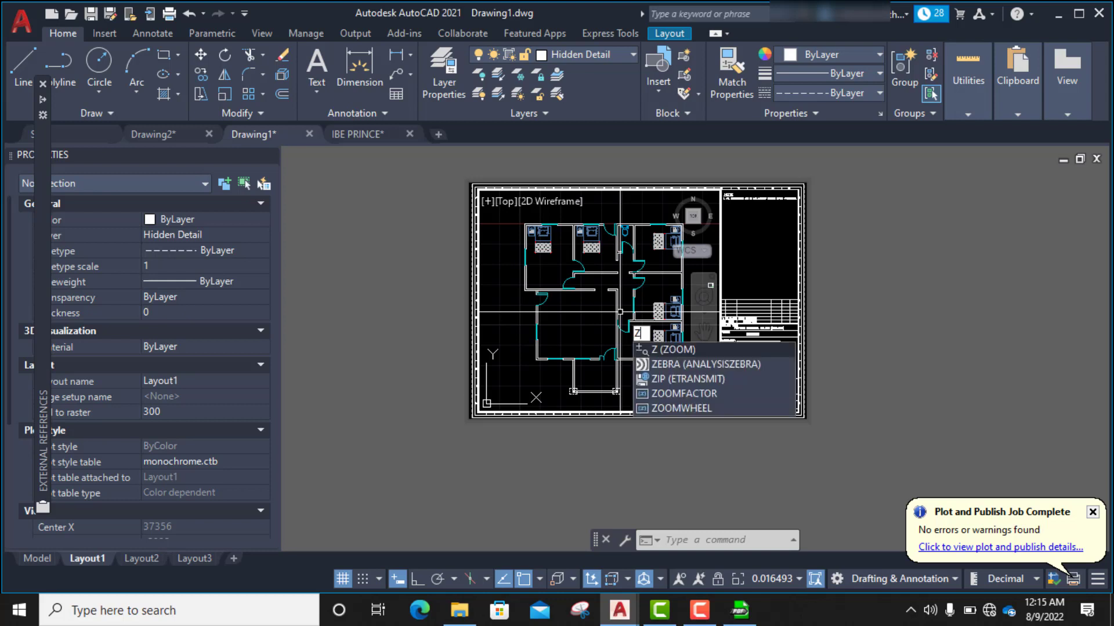
key("Return")
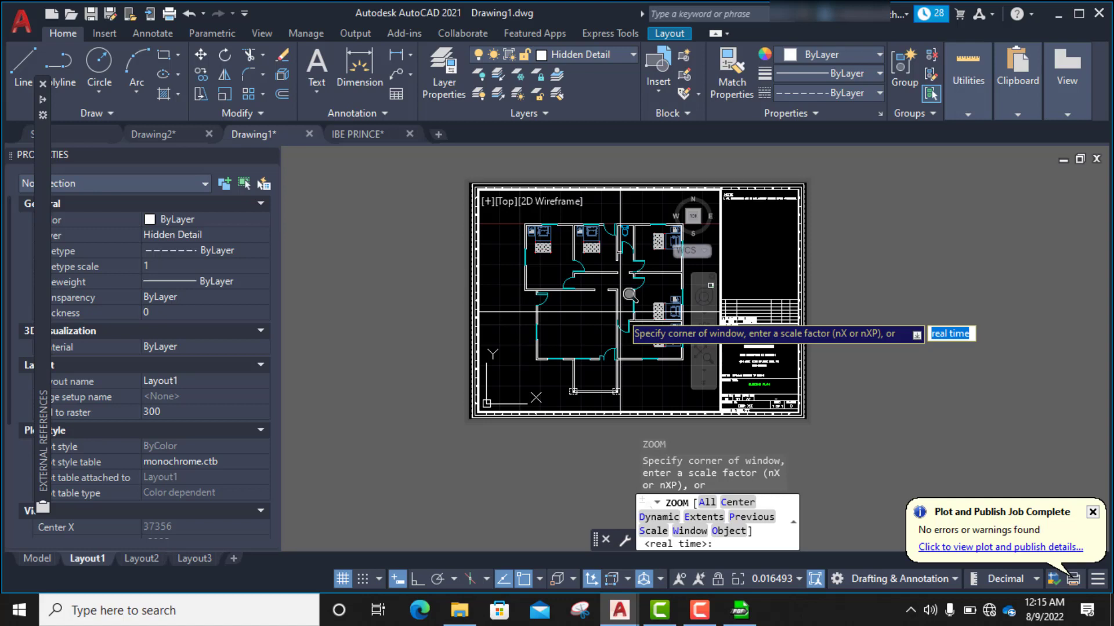
type("1")
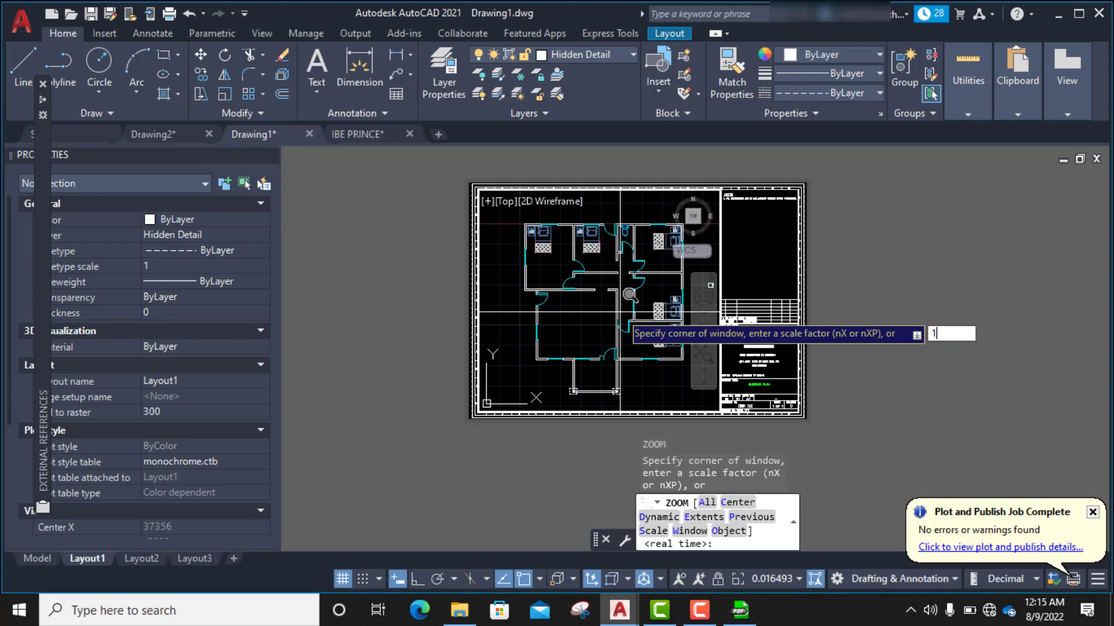
type("/50XP")
key("Return")
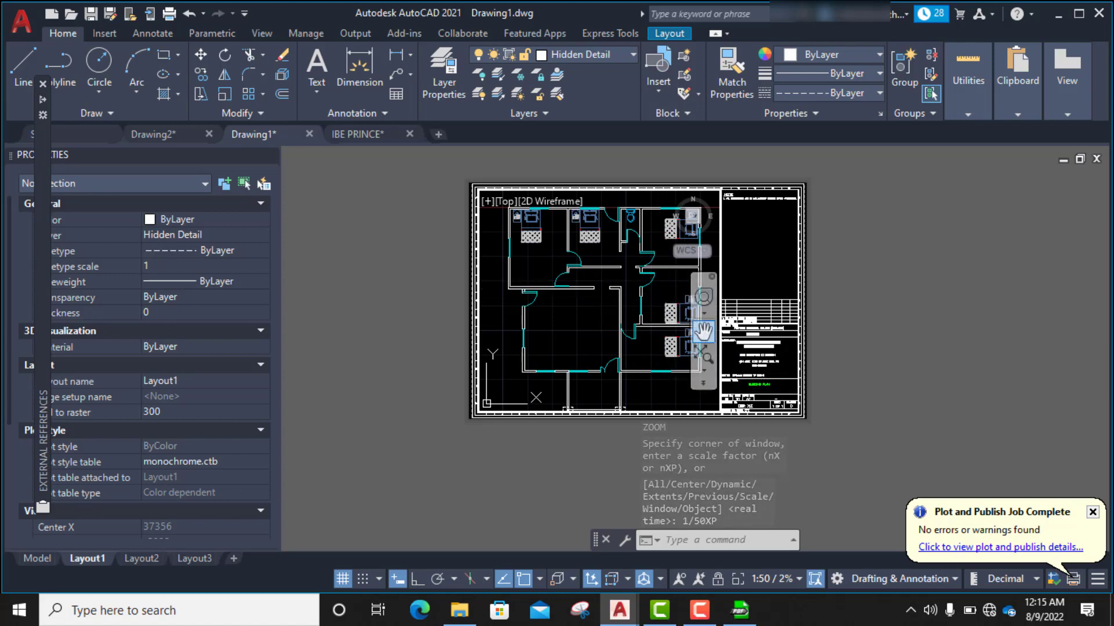
left_click(705, 332)
left_click_drag(616, 314, 616, 311)
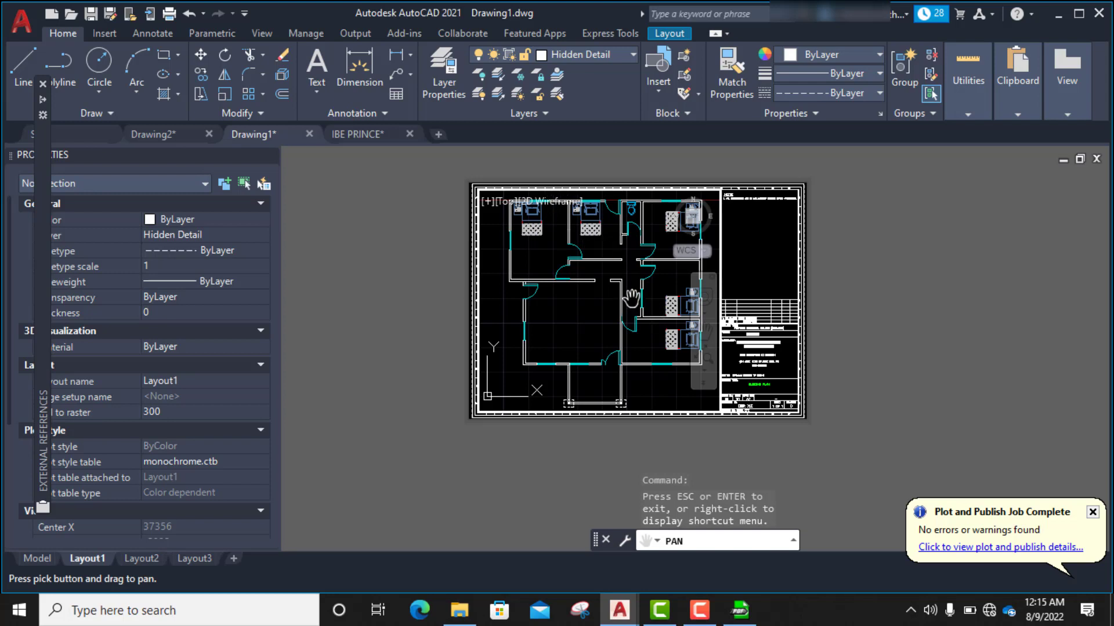
key("Escape")
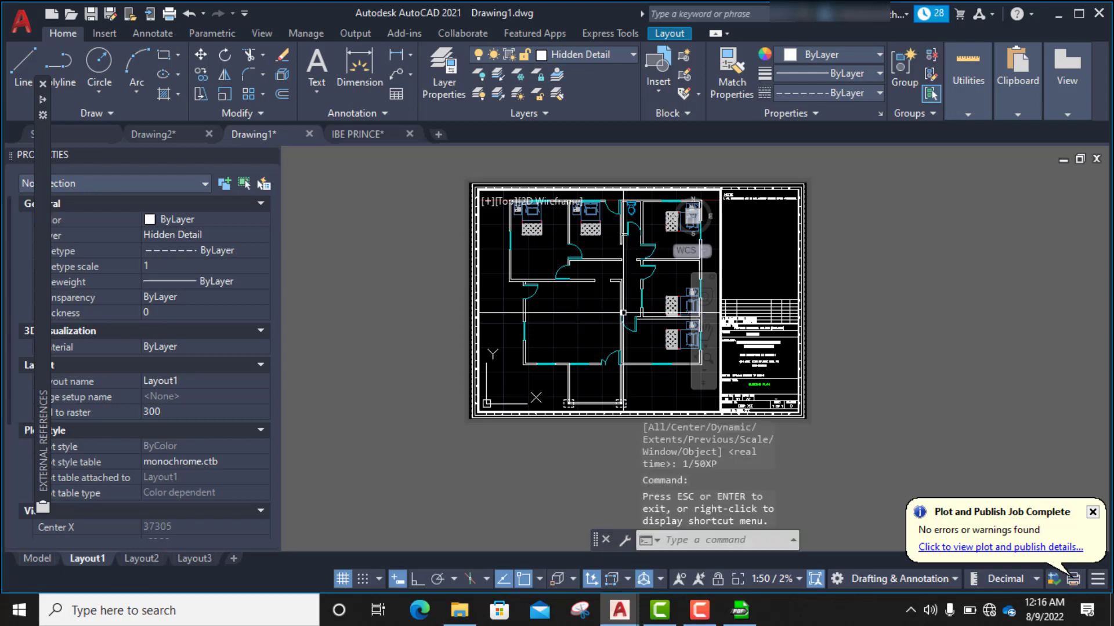
- Try a smaller viewport scale of 1:75 with ZOOM factor 1/75XP
scroll(609, 308, "down", 2)
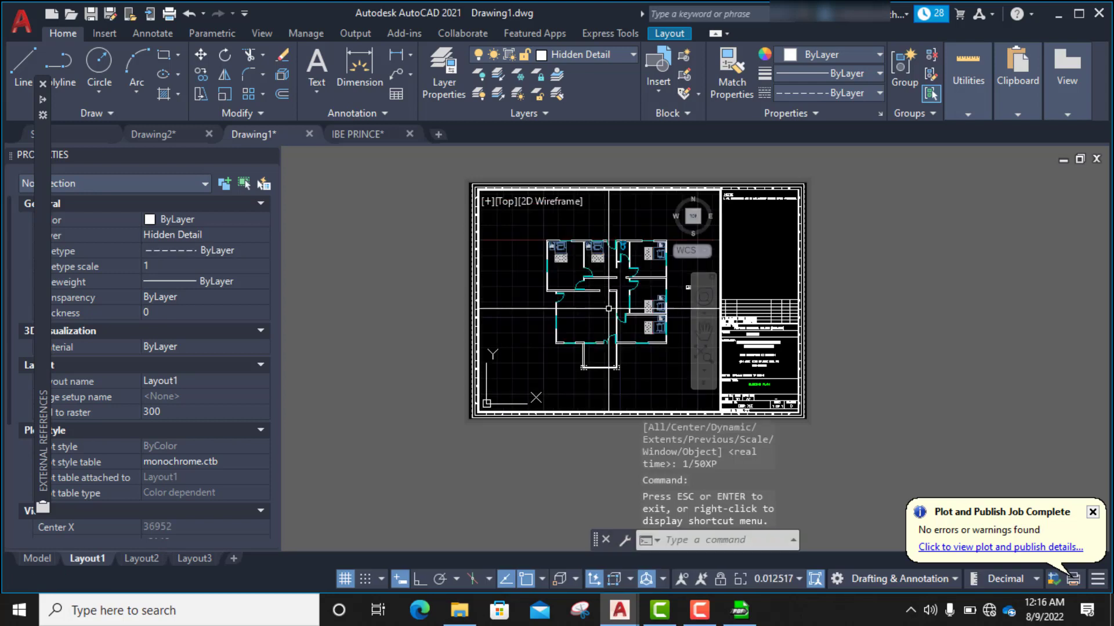
type("z")
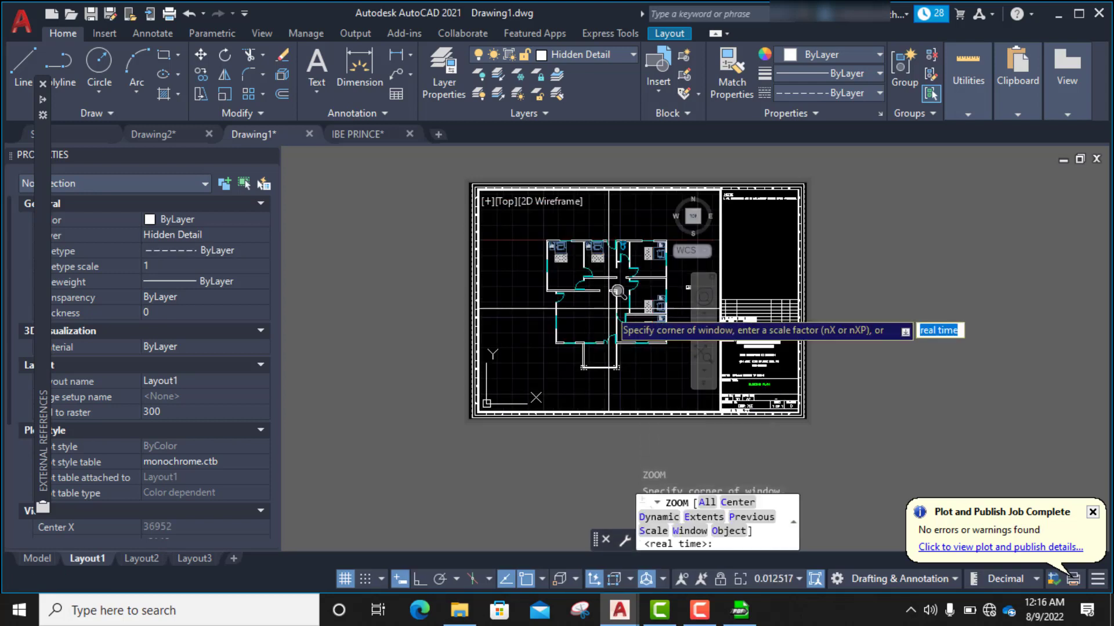
key("Return")
type("1/")
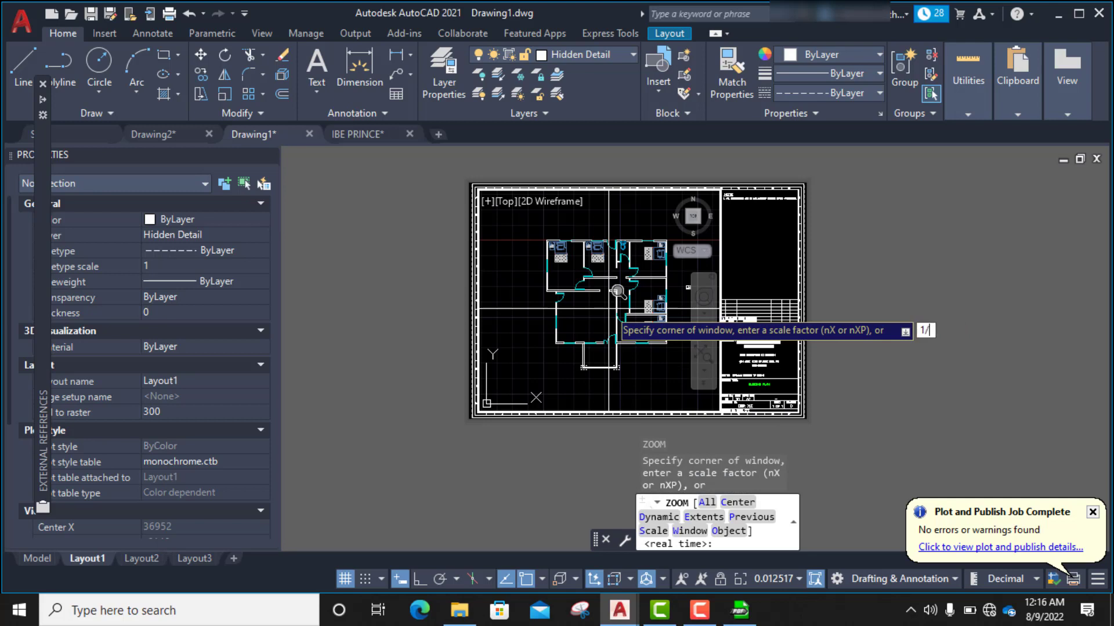
type("75xp")
key("Return")
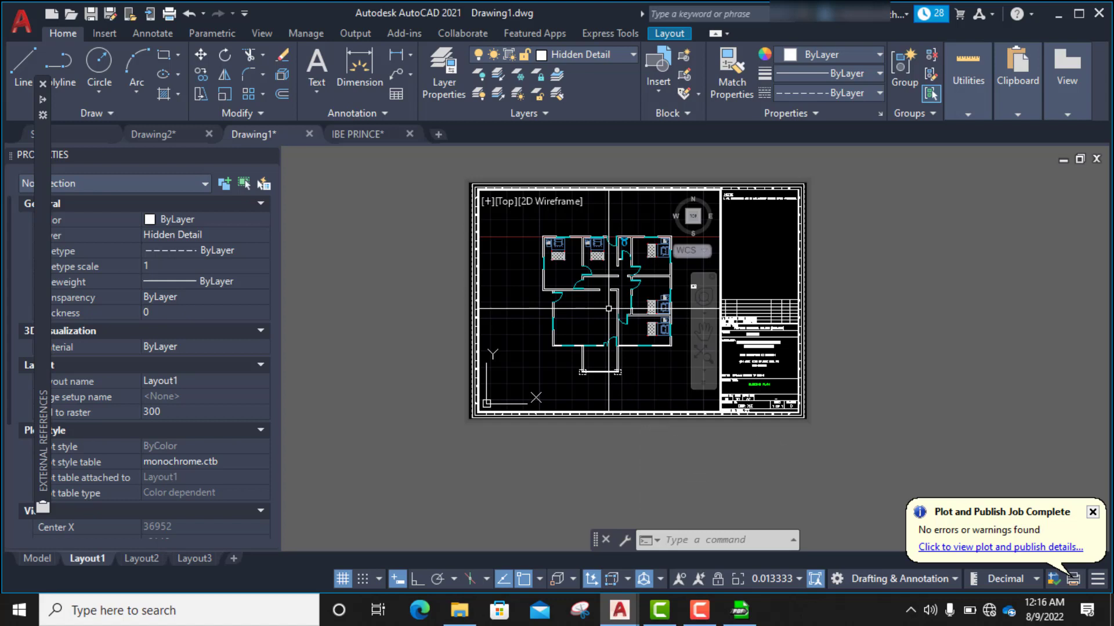
- Change the active viewport's scale to 1:100 with ZOOM factor 1/100XP
type("z")
key("Return")
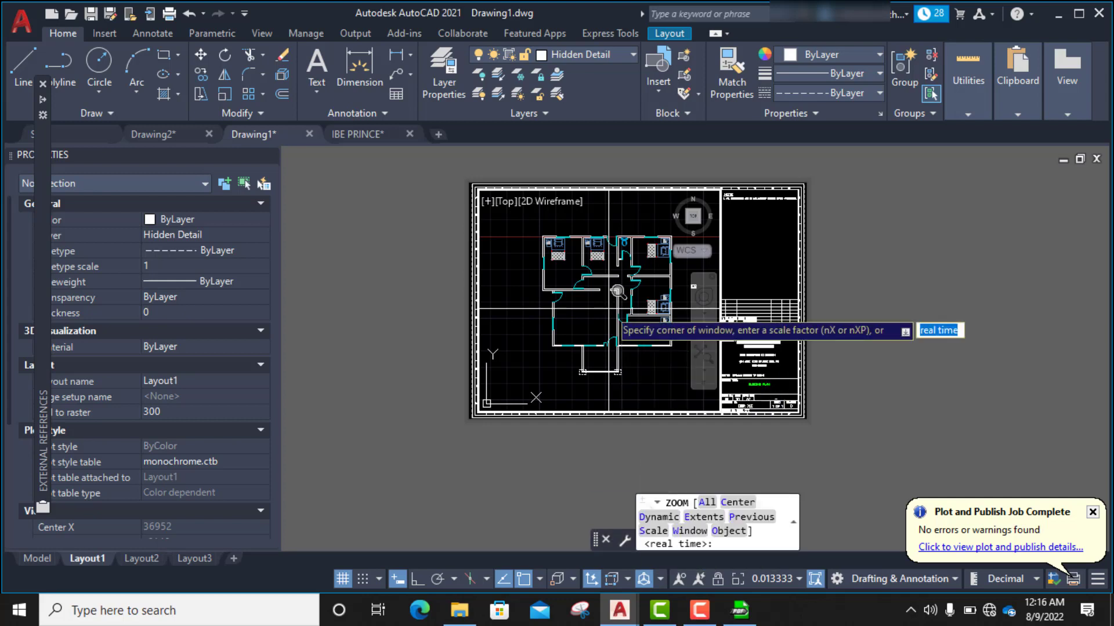
type("1")
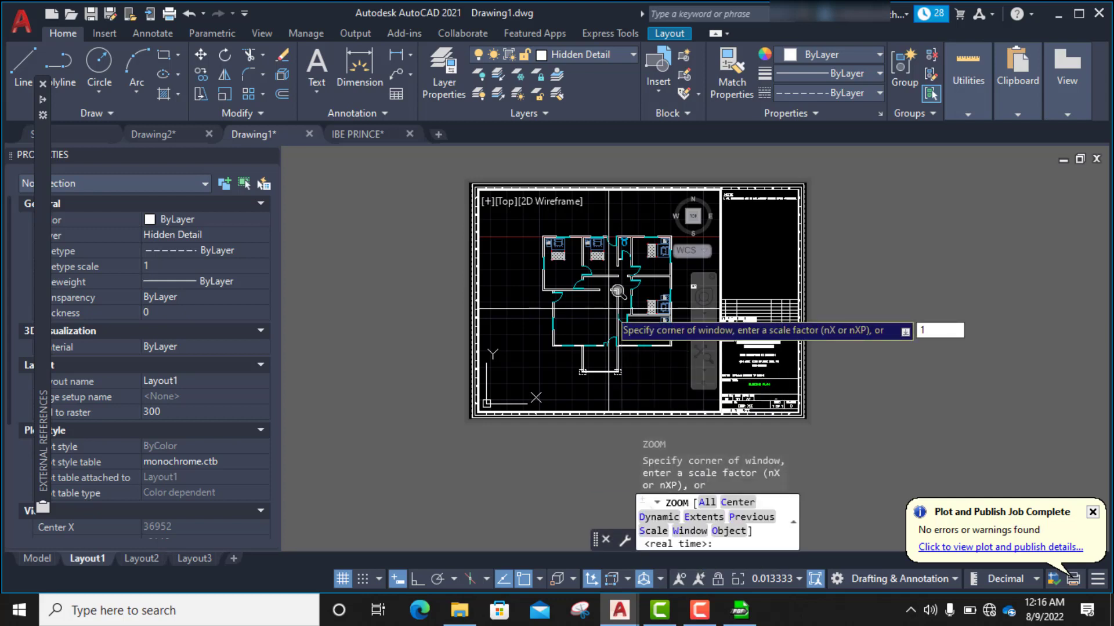
type("/100xp")
key("Return")
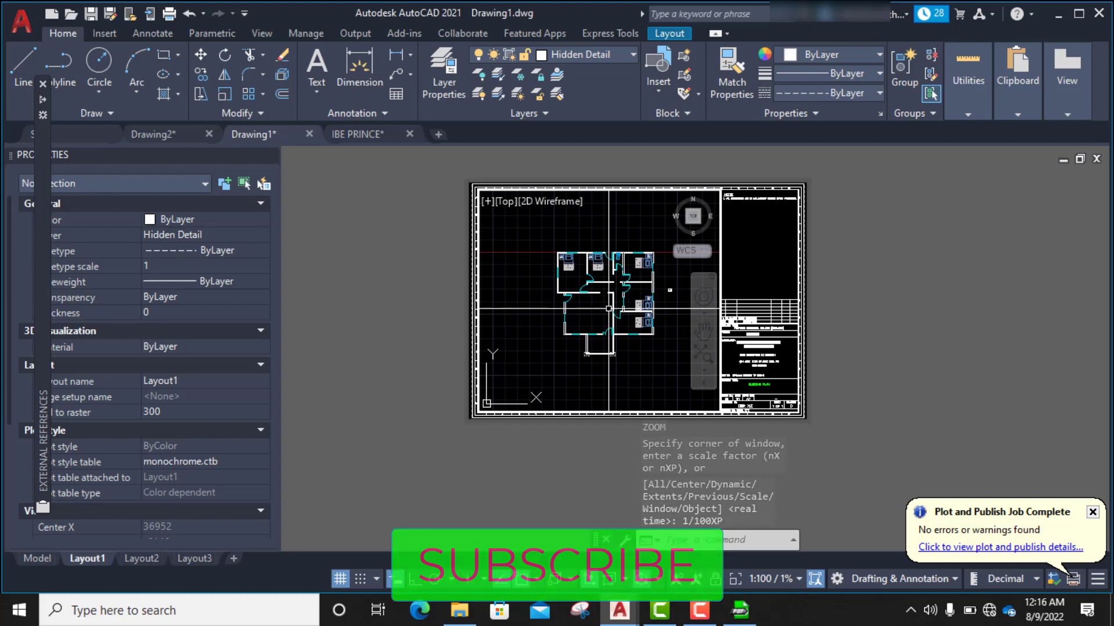
- Switch the floor plan viewport back to 1:75 with ZOOM factor 1/75XP
type("z")
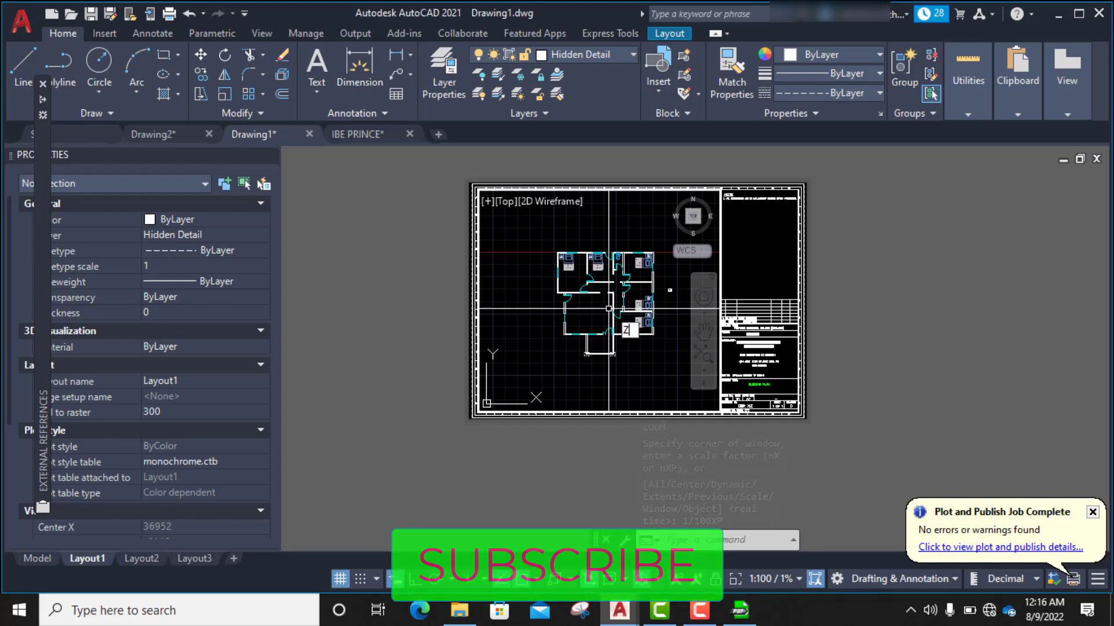
key("Return")
type("1")
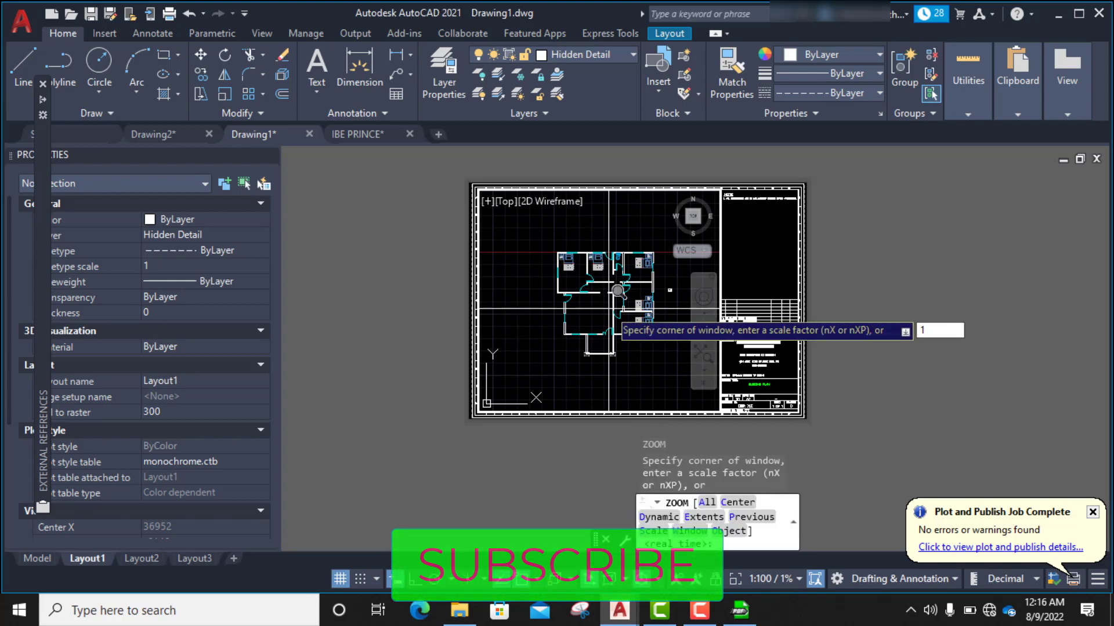
type("/75XP")
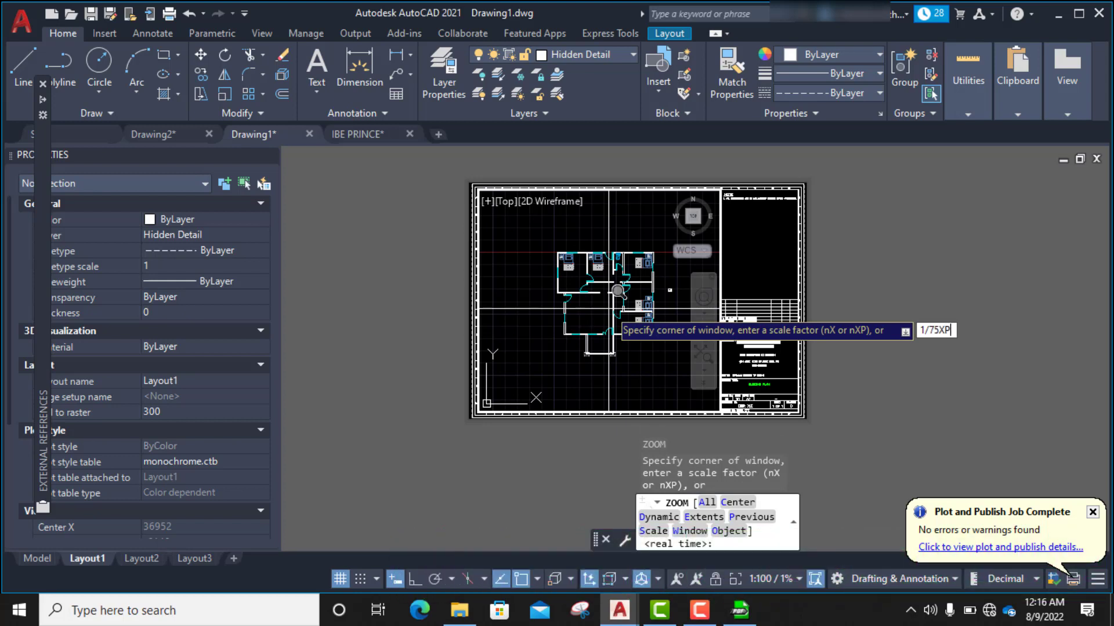
key("Return")
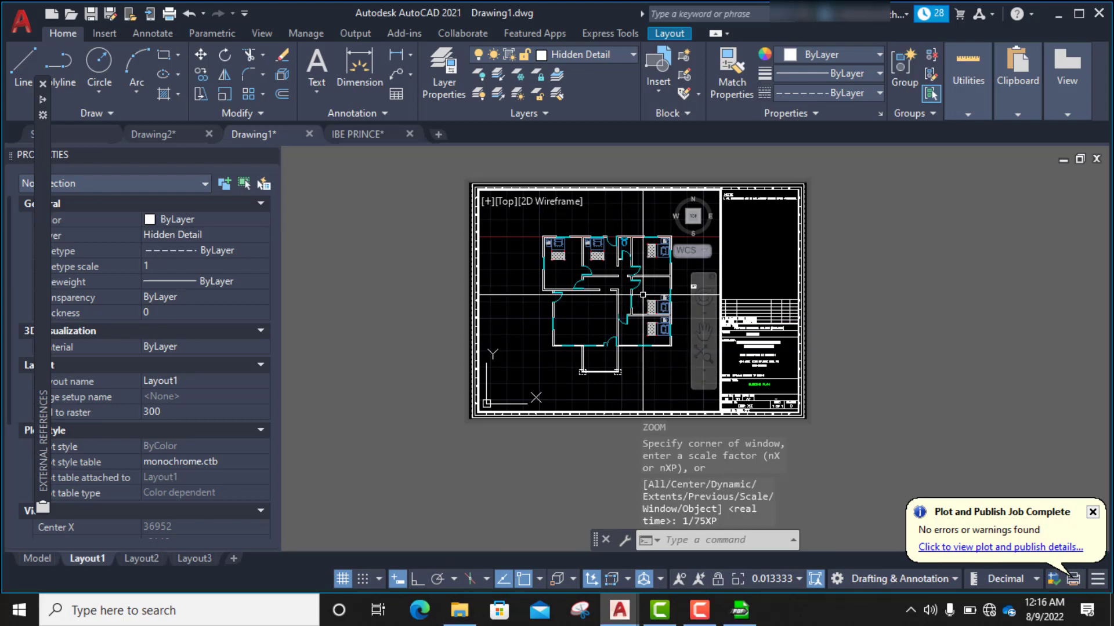
mouse_move(619, 294)
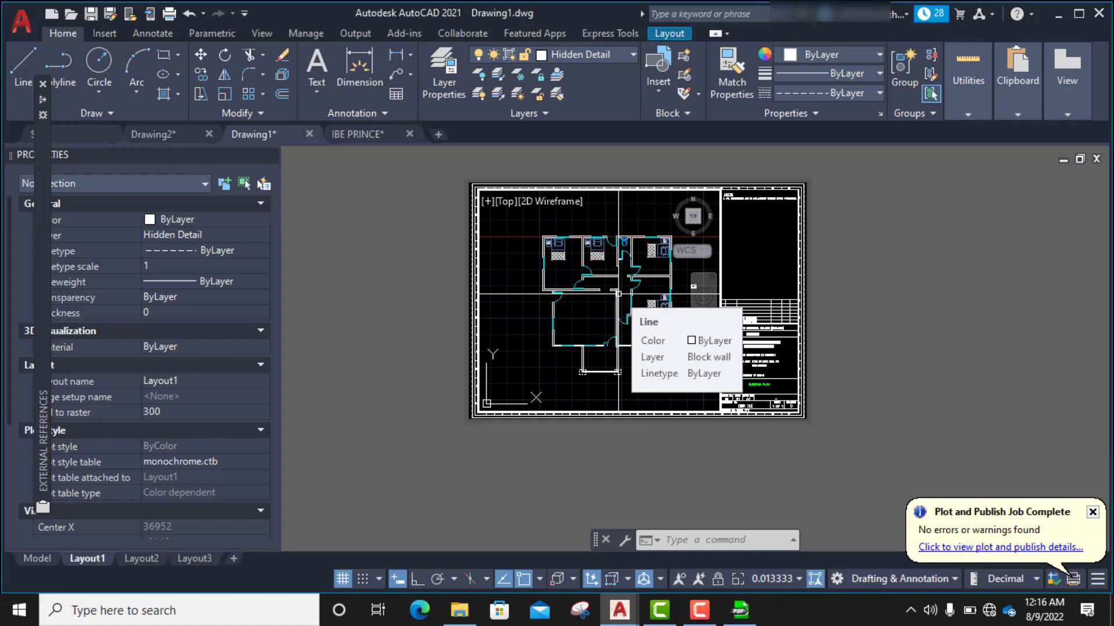
scroll(619, 293, "up", 2)
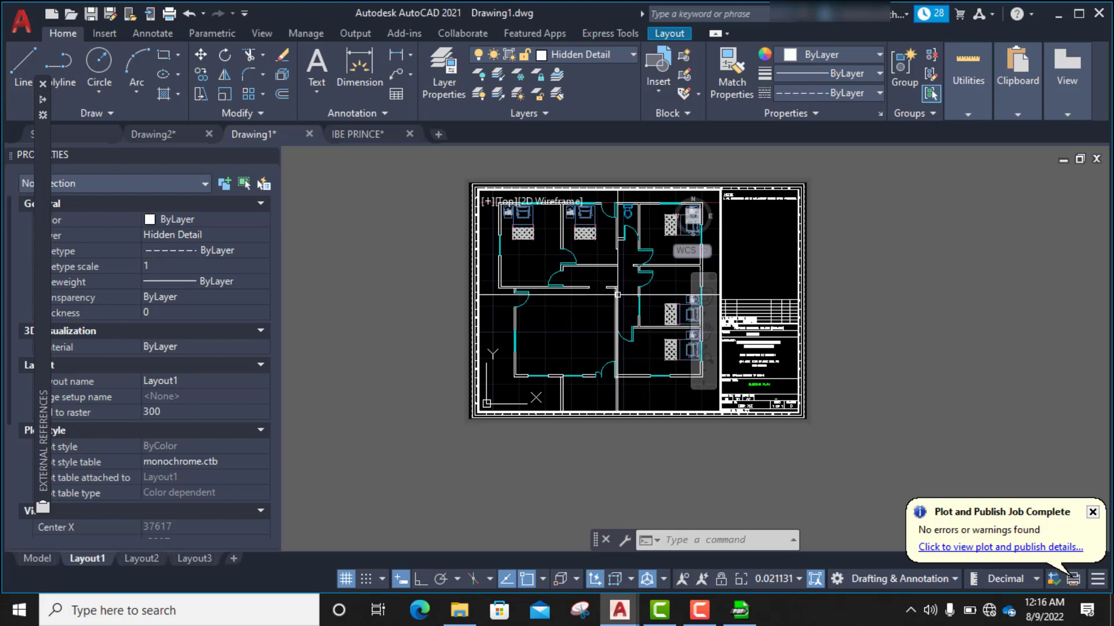
scroll(618, 294, "down", 2)
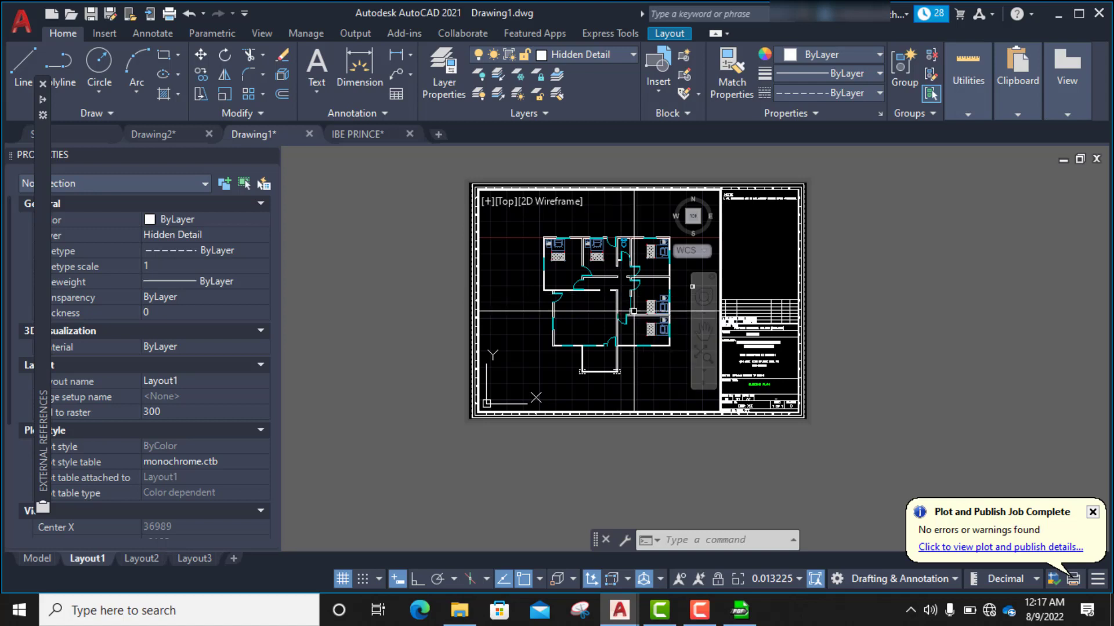
type("z")
key("Return")
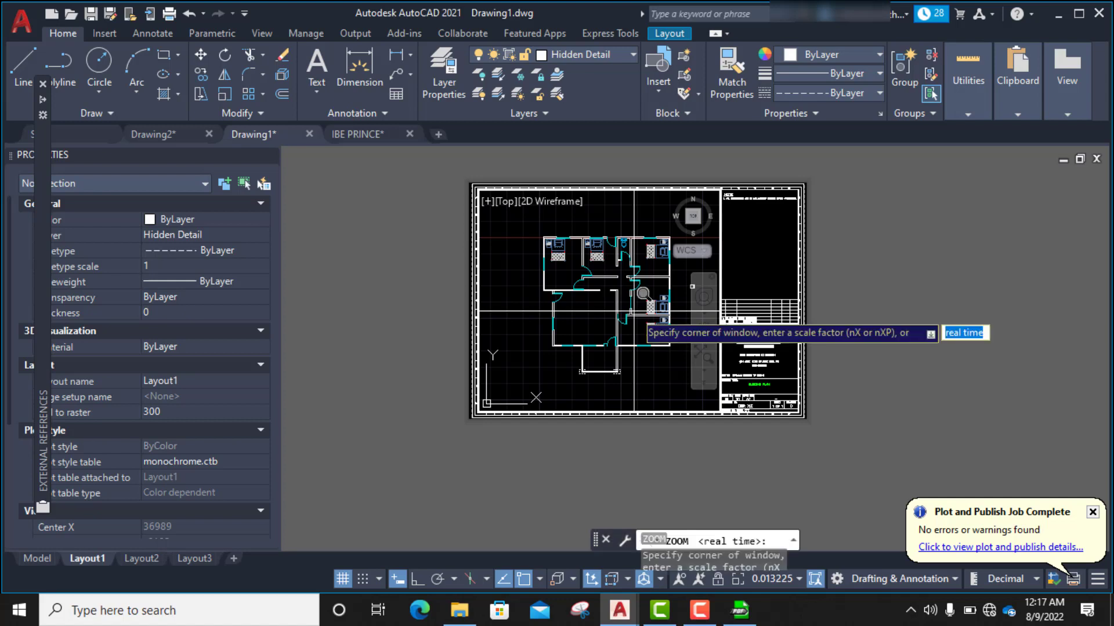
type("1")
key("BackSpace")
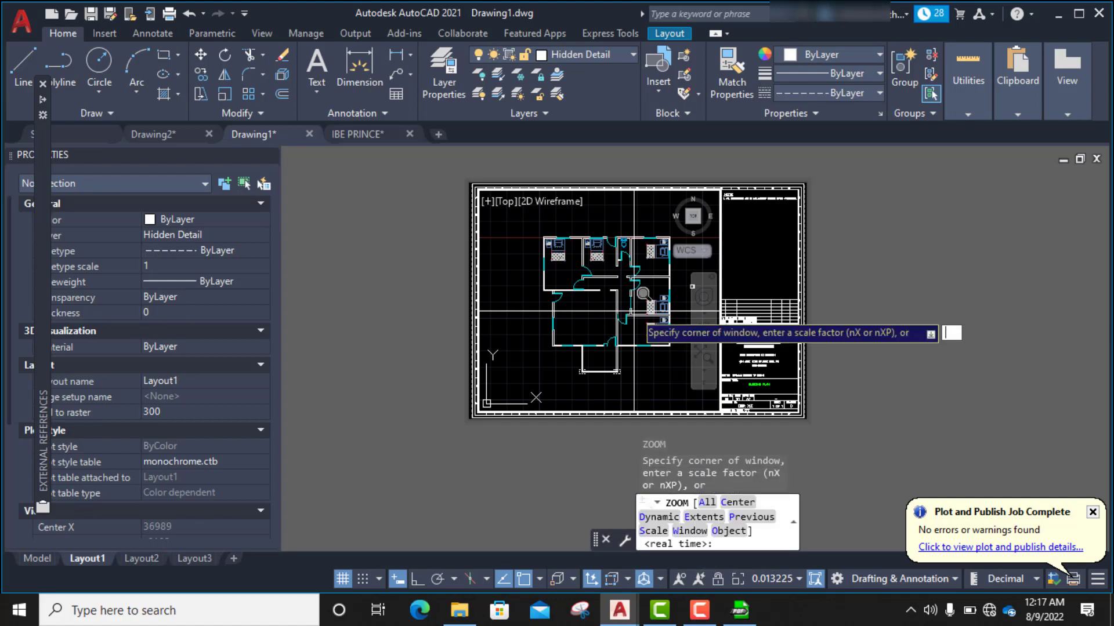
key("Escape")
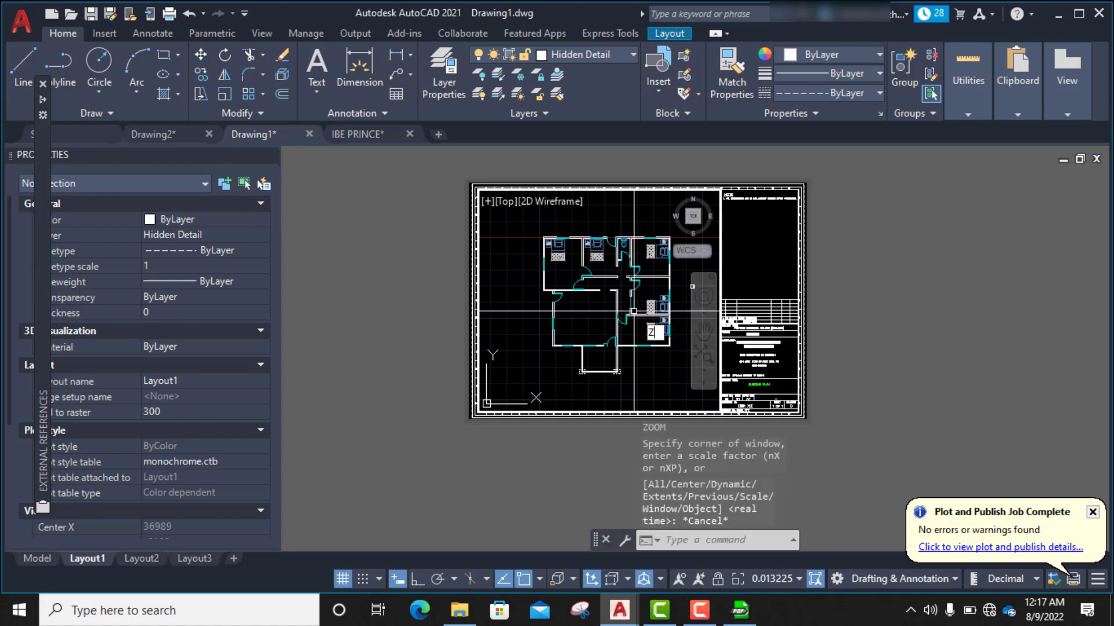
- Apply ZOOM factor 1/75XP to the viewport so the floor plan is presented at exactly 1:75
key("Return")
type("1/7")
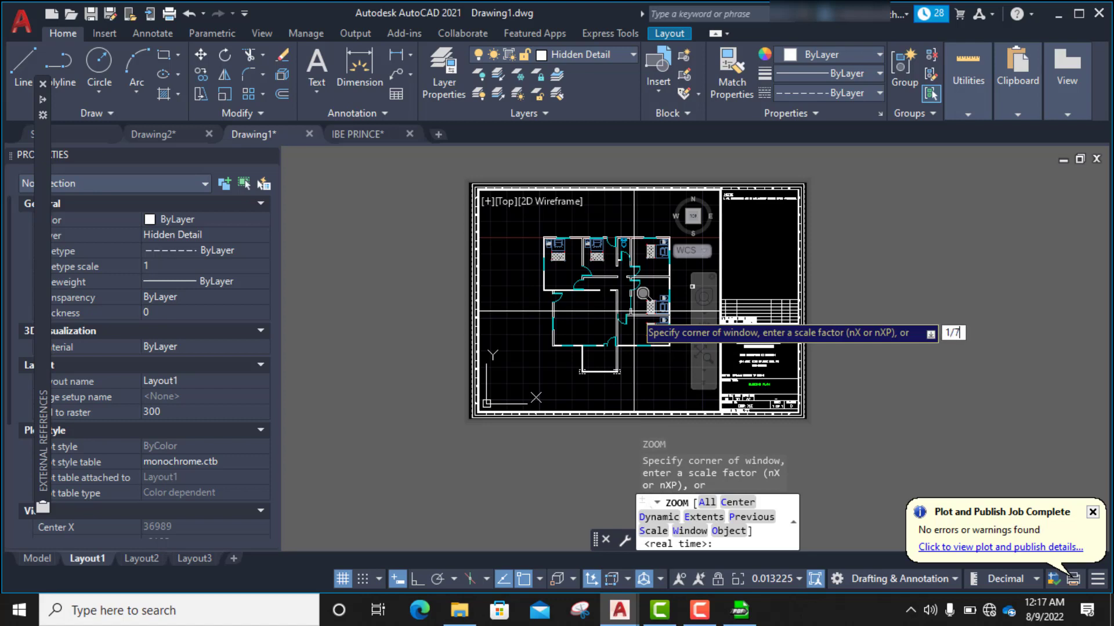
type("5XP")
key("Return")
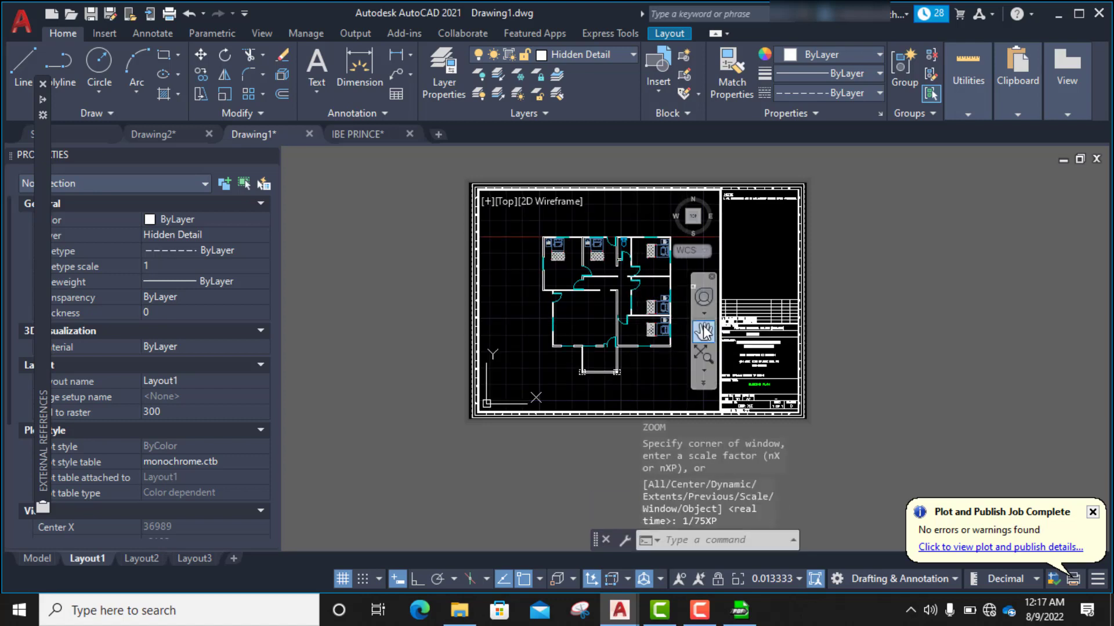
- Pan the floor plan to the middle of the viewport without changing its scale and return to paper space
left_click(703, 332)
mouse_move(613, 304)
left_mouse_down()
mouse_move(603, 280)
mouse_move(606, 295)
left_mouse_up()
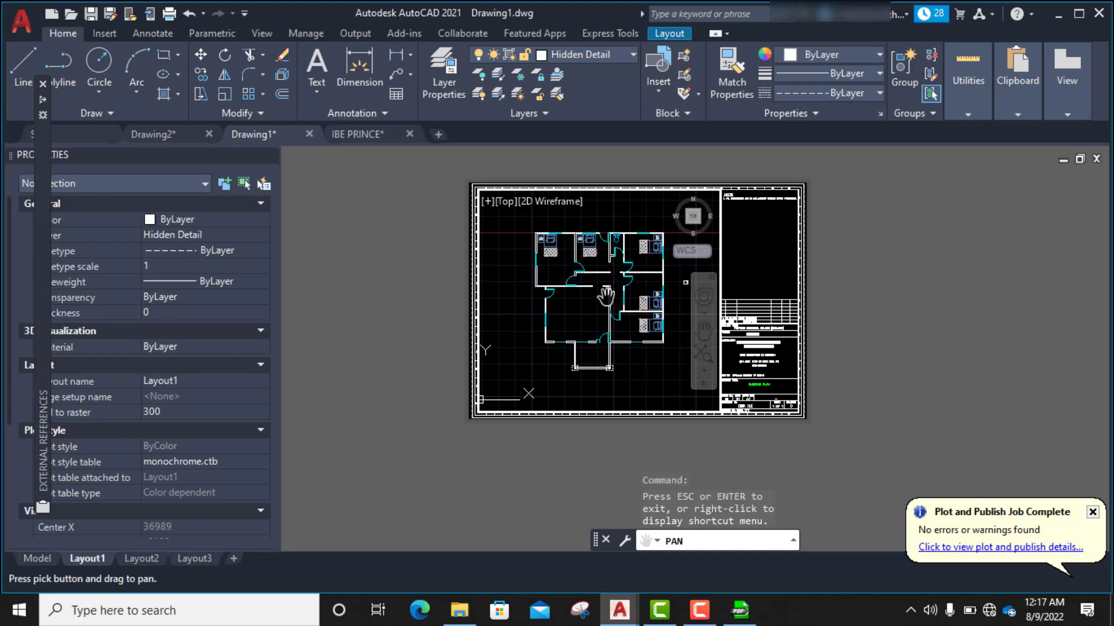
right_click(525, 308)
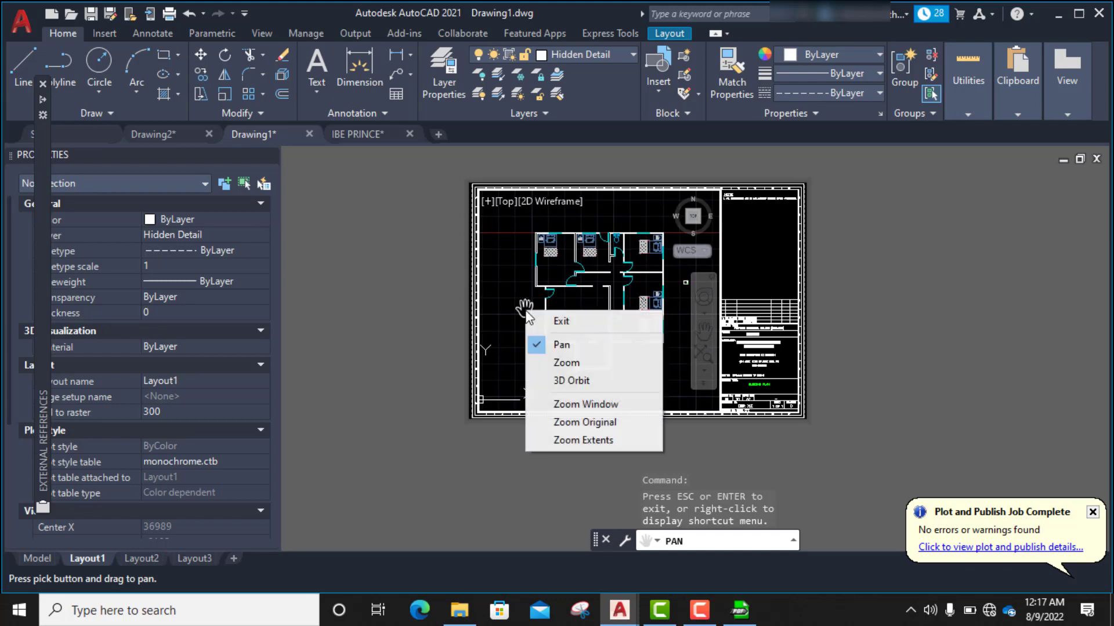
left_click(561, 321)
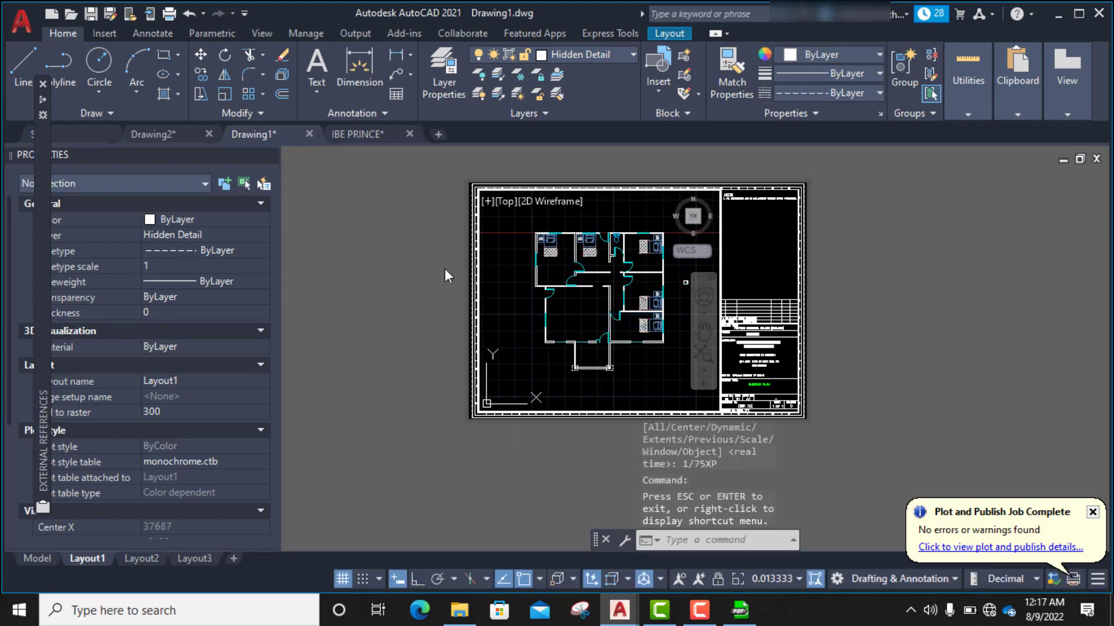
double_click(437, 297)
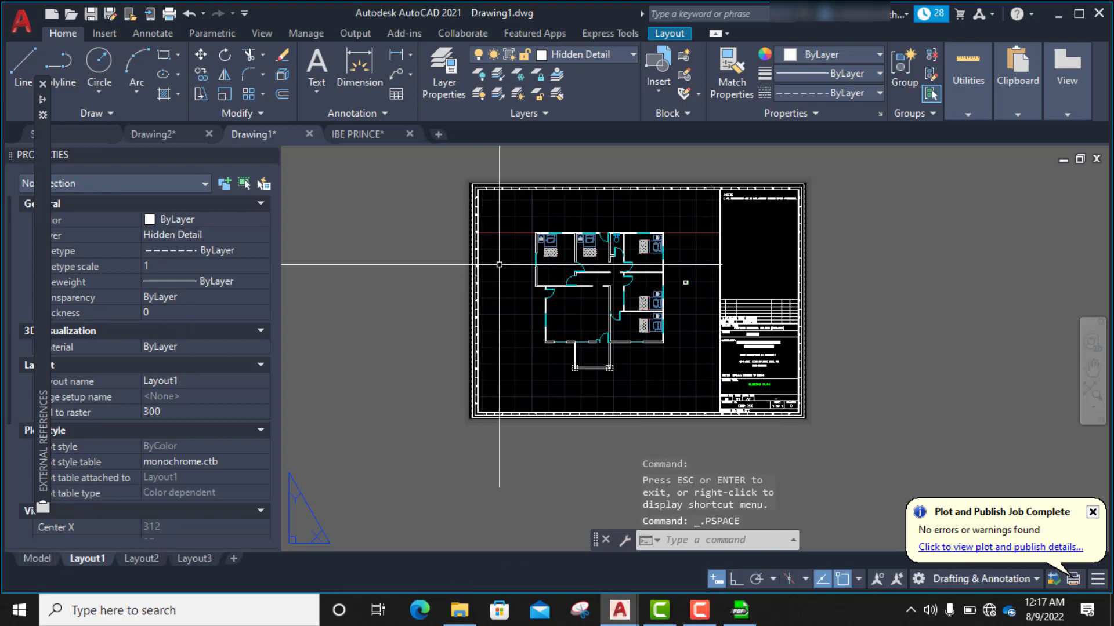
- Lock the display of the floor plan viewport on Layout1
left_click(479, 280)
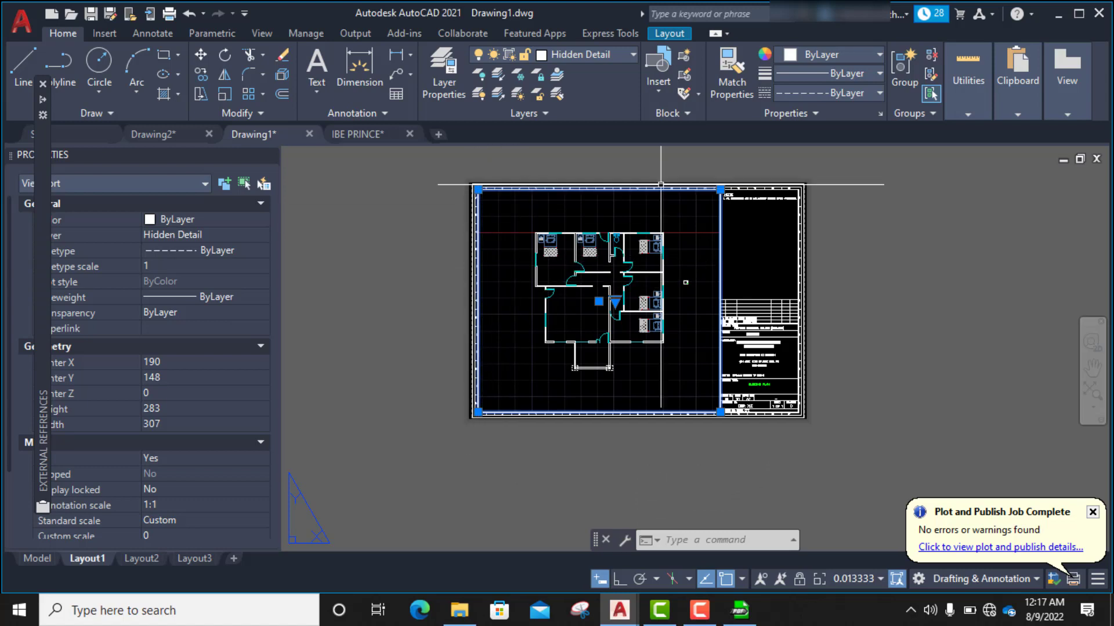
right_click(479, 272)
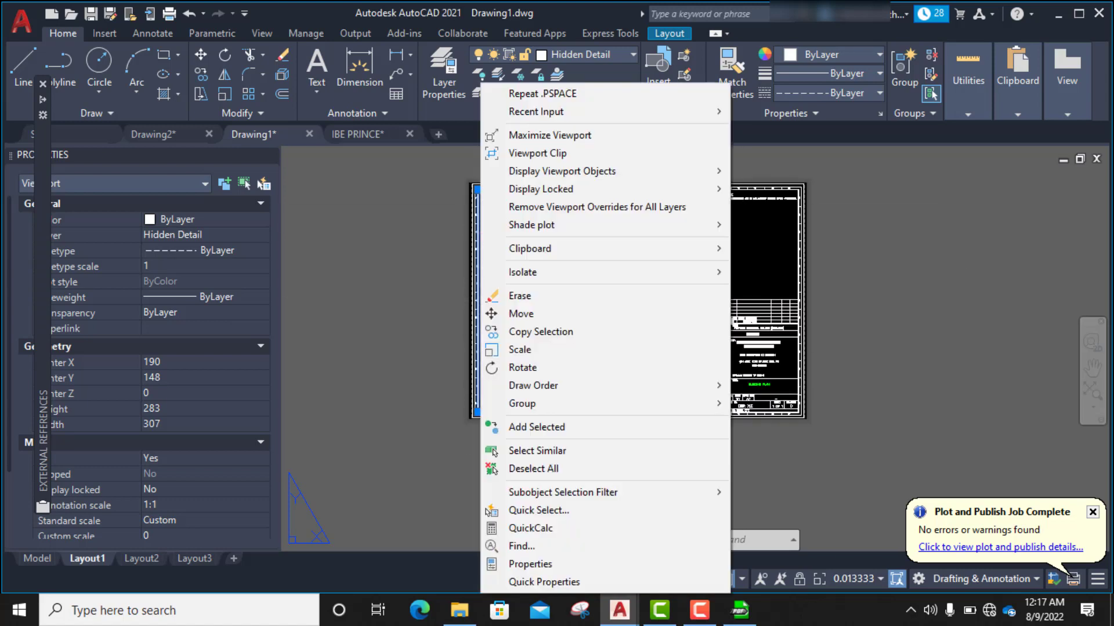
mouse_move(531, 192)
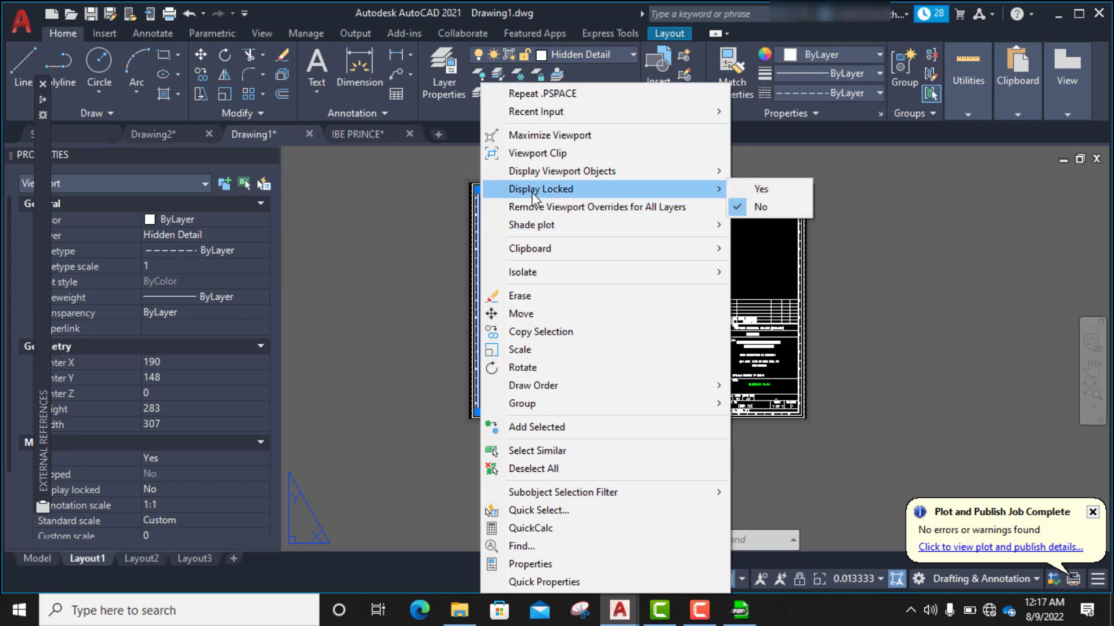
left_click(761, 189)
- Activate the locked viewport and examine how the floor plan and sheet respond to zooming in and out
double_click(594, 290)
scroll(594, 290, "up", 4)
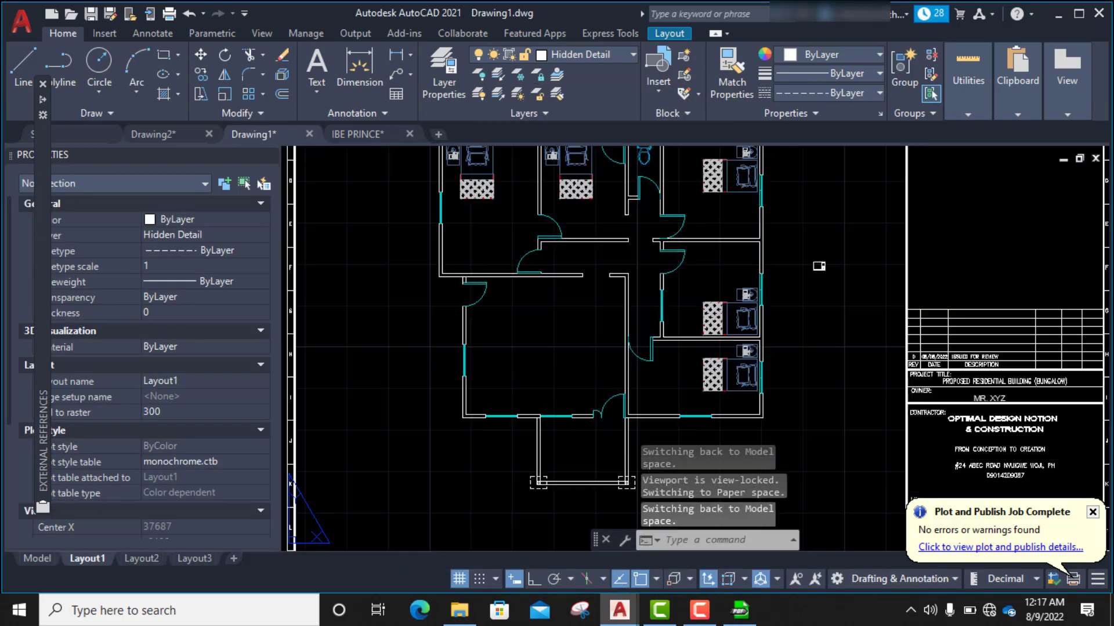
scroll(594, 290, "down", 7)
scroll(614, 244, "up", 5)
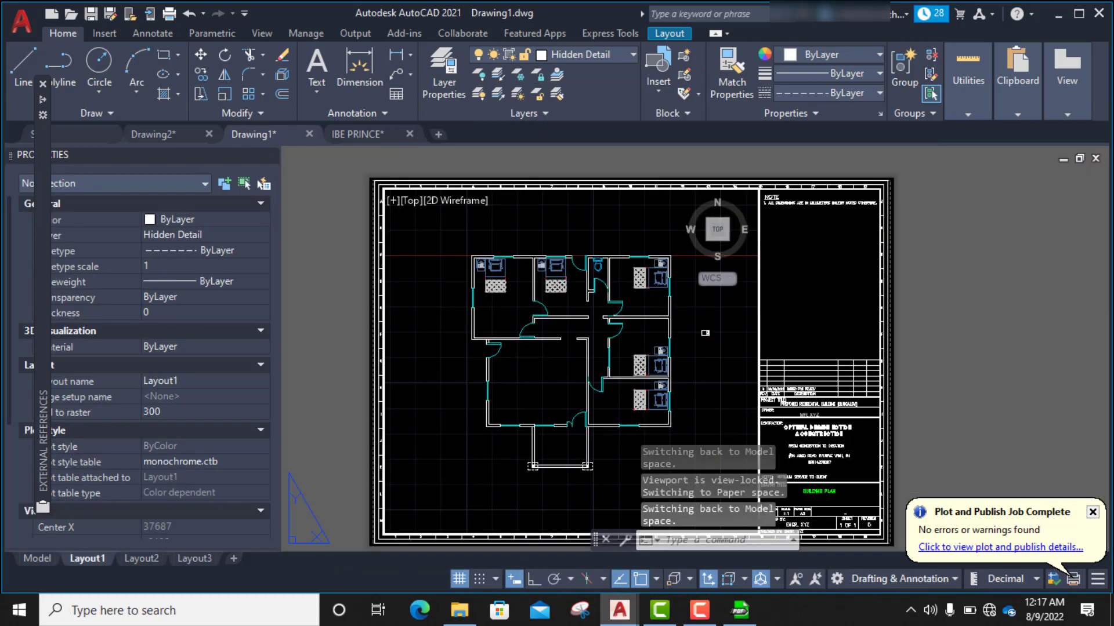
scroll(613, 243, "down", 3)
scroll(528, 312, "up", 4)
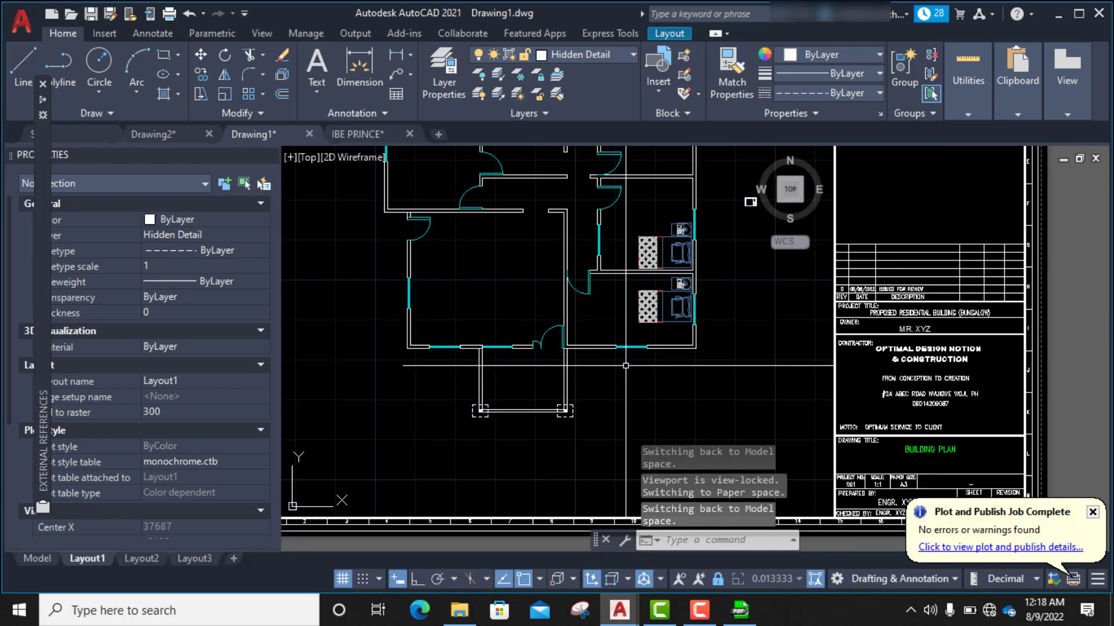
scroll(528, 313, "down", 4)
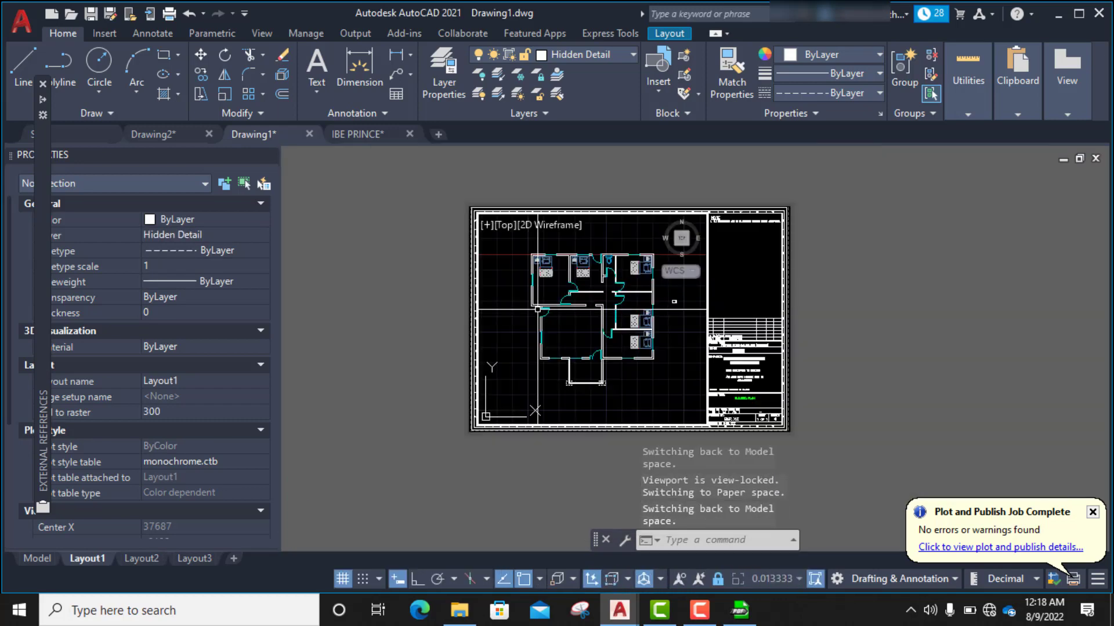
left_click(549, 322)
left_click(663, 409)
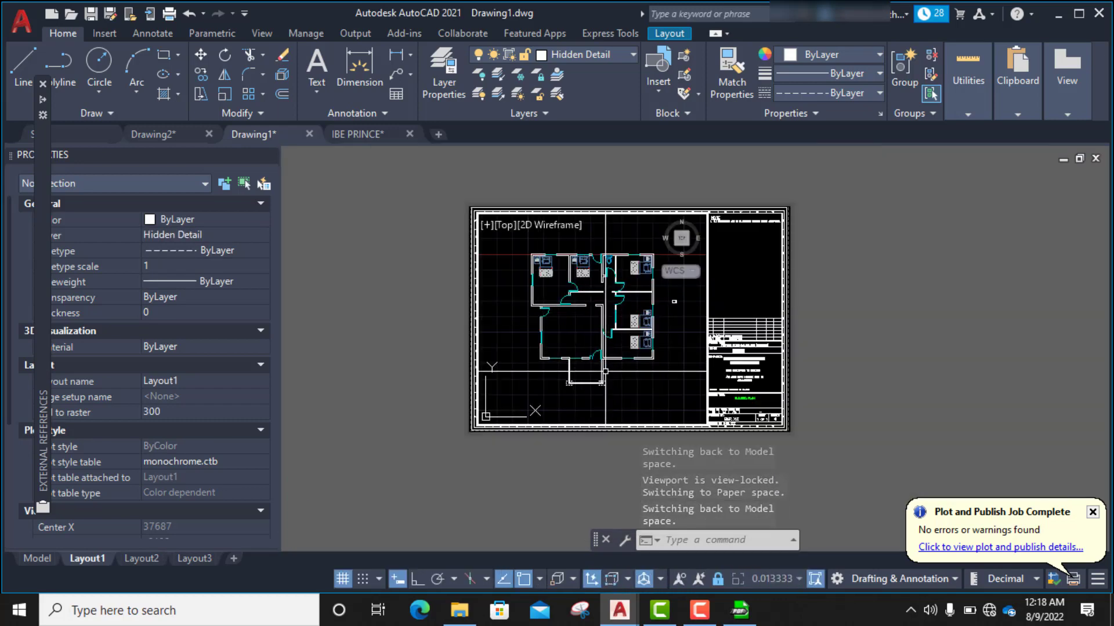
- Return to paper space and set the title block's SCALE attribute to 1:75
scroll(745, 422, "up", 2)
scroll(745, 423, "up", 3)
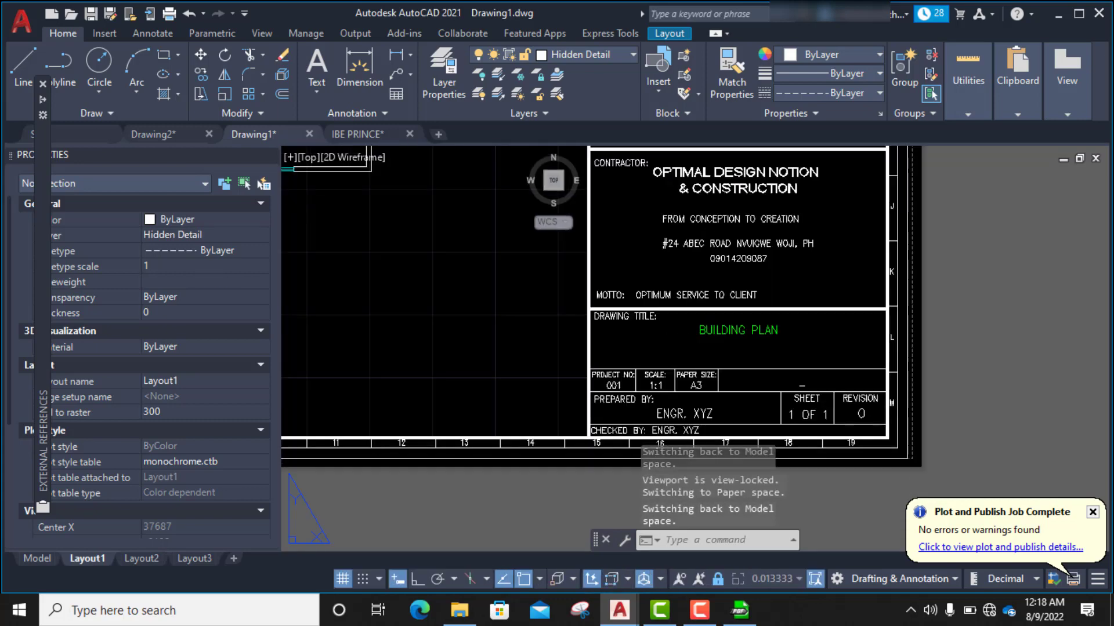
scroll(633, 380, "up", 3)
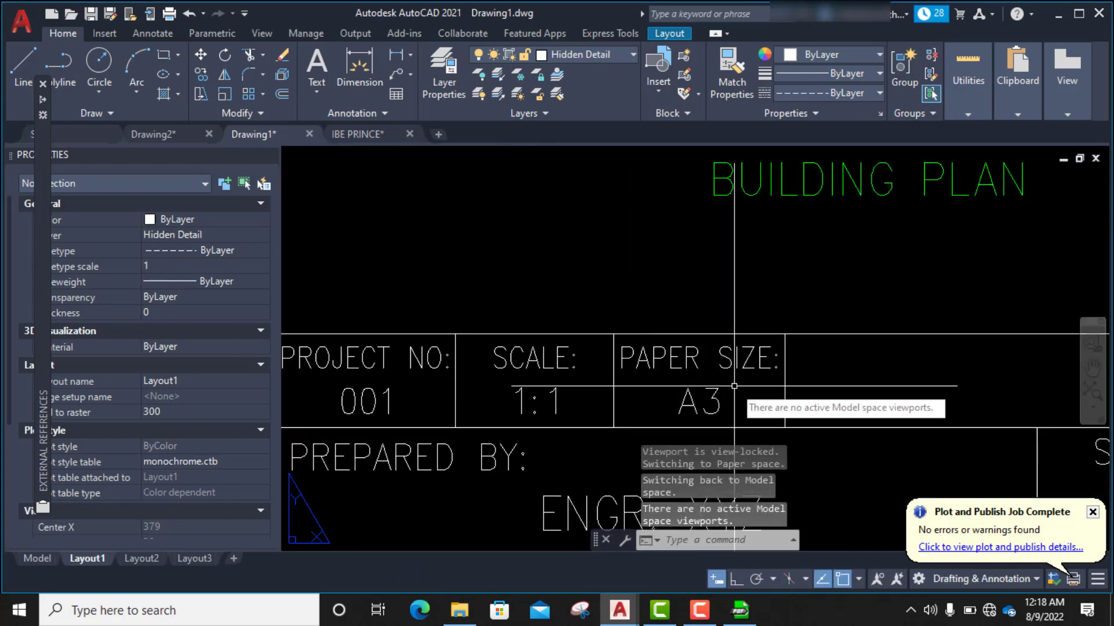
key("Escape")
scroll(650, 400, "down", 4)
scroll(673, 414, "up", 3)
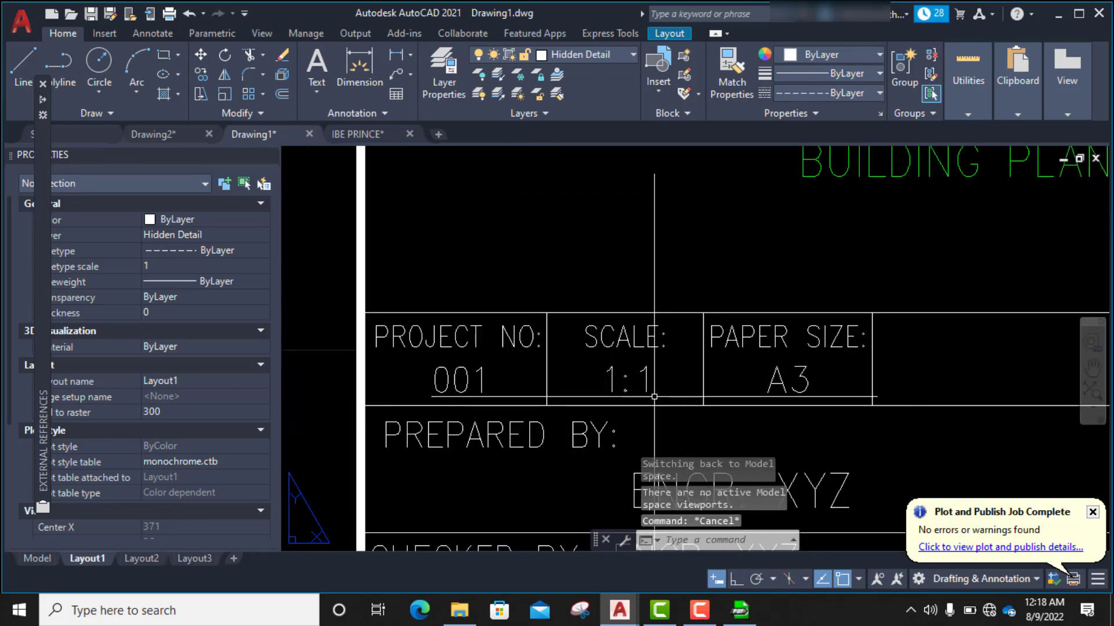
left_click(615, 386)
double_click(614, 386)
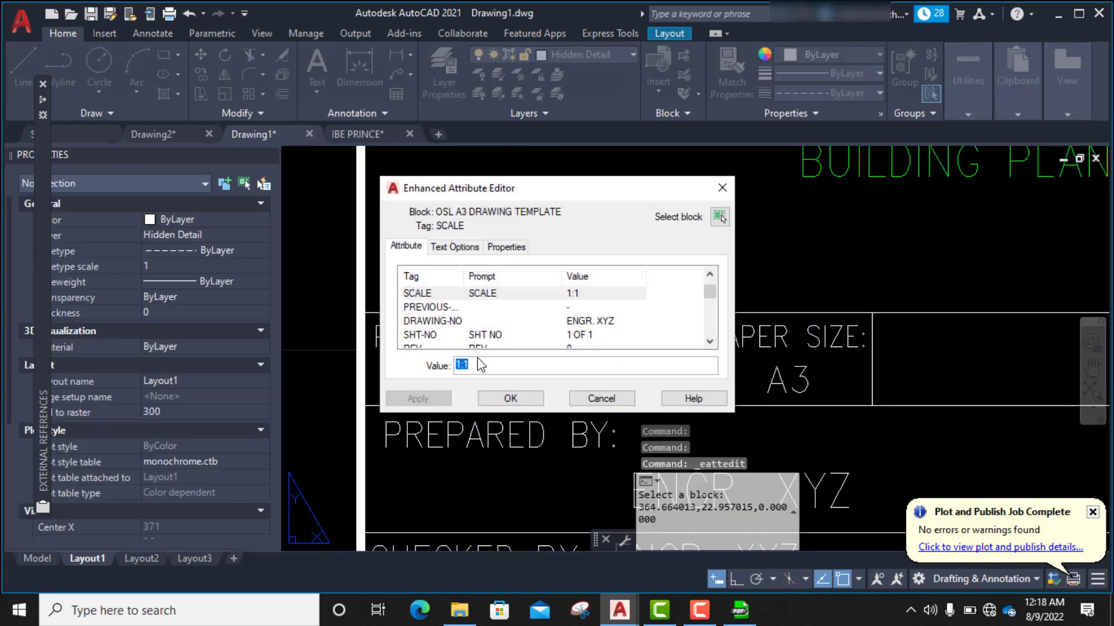
left_click(466, 366)
key("BackSpace")
type("7")
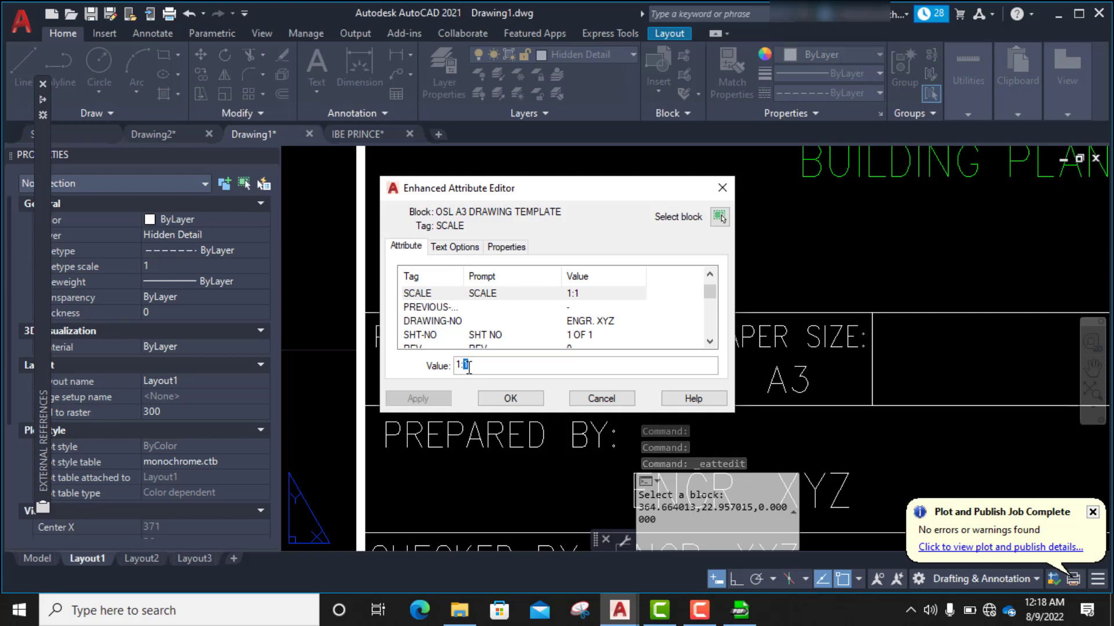
type("5")
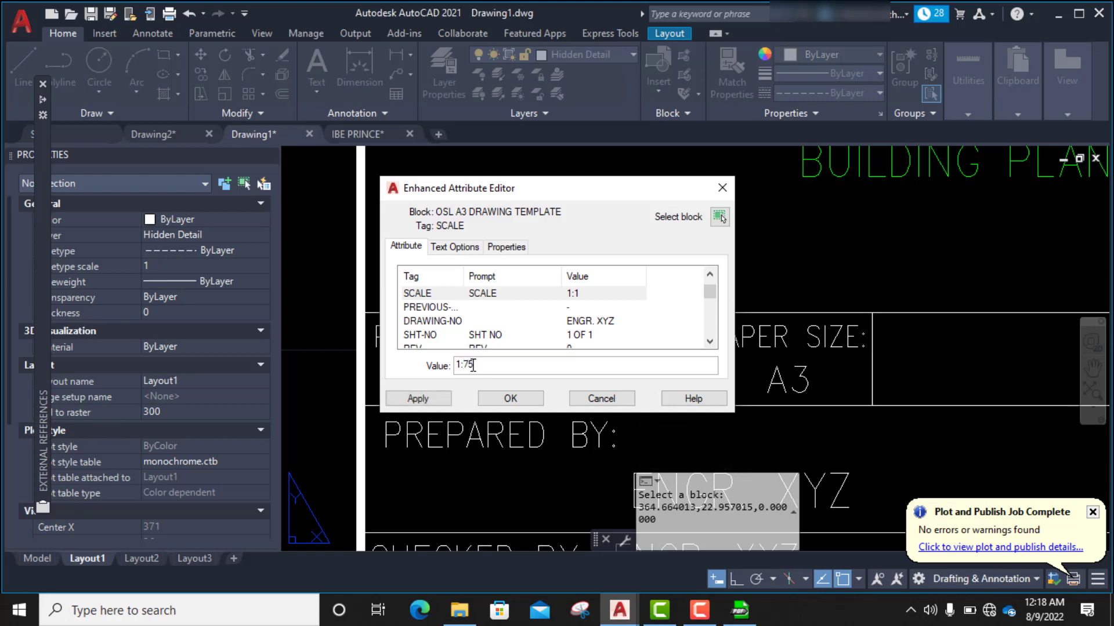
left_click(510, 398)
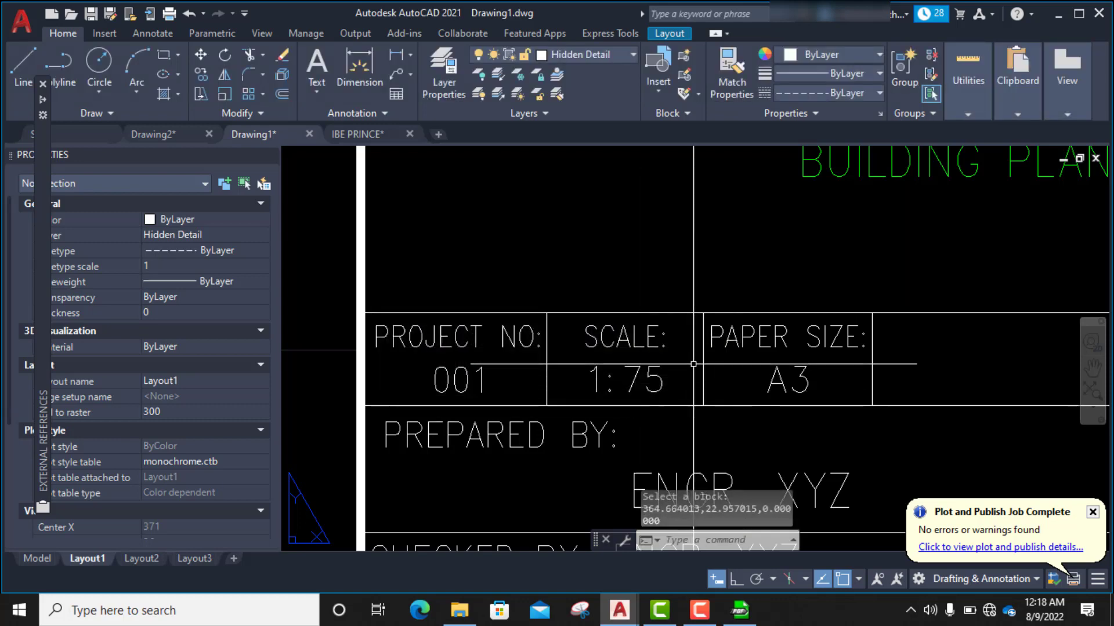
- Switch to model space and move the small A3 title block to empty space well to the right of the floor plan
scroll(665, 199, "down", 5)
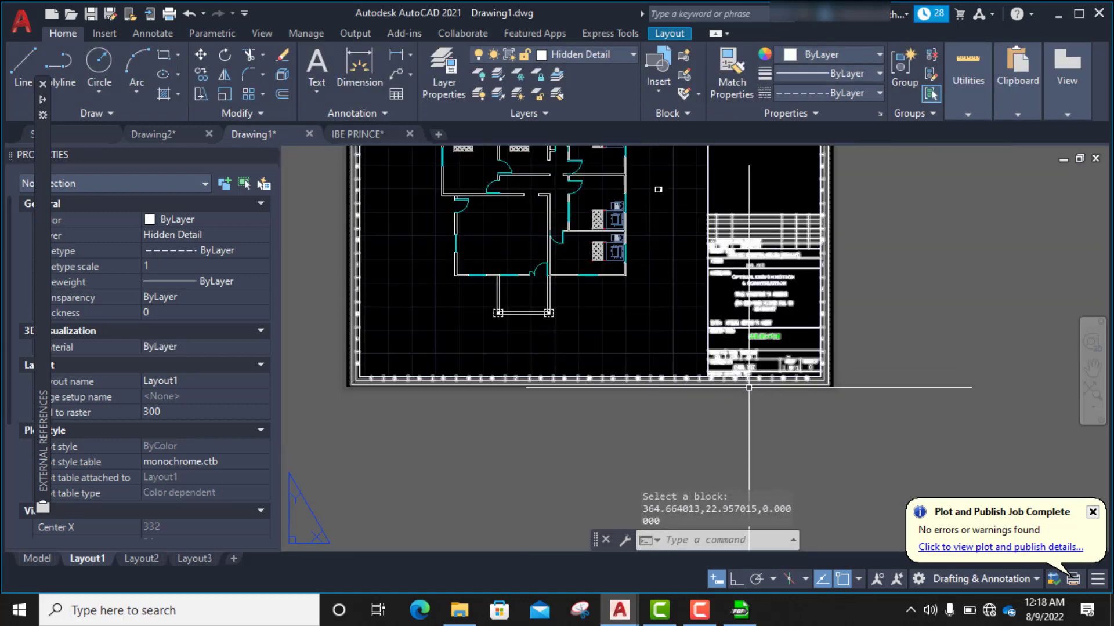
scroll(762, 387, "down", 3)
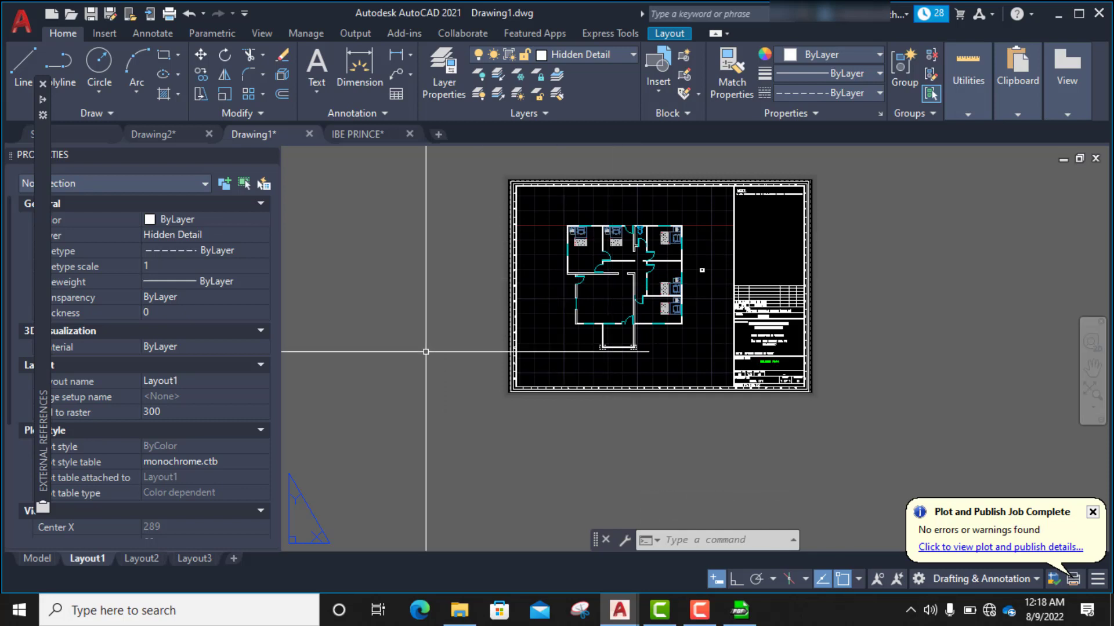
left_click(36, 558)
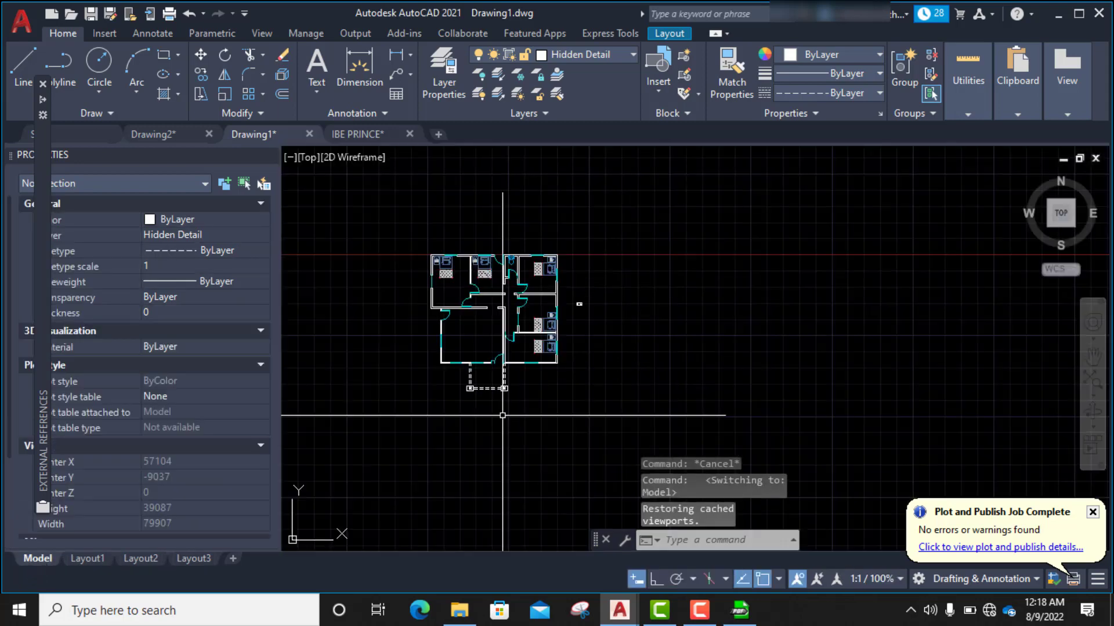
scroll(574, 306, "up", 7)
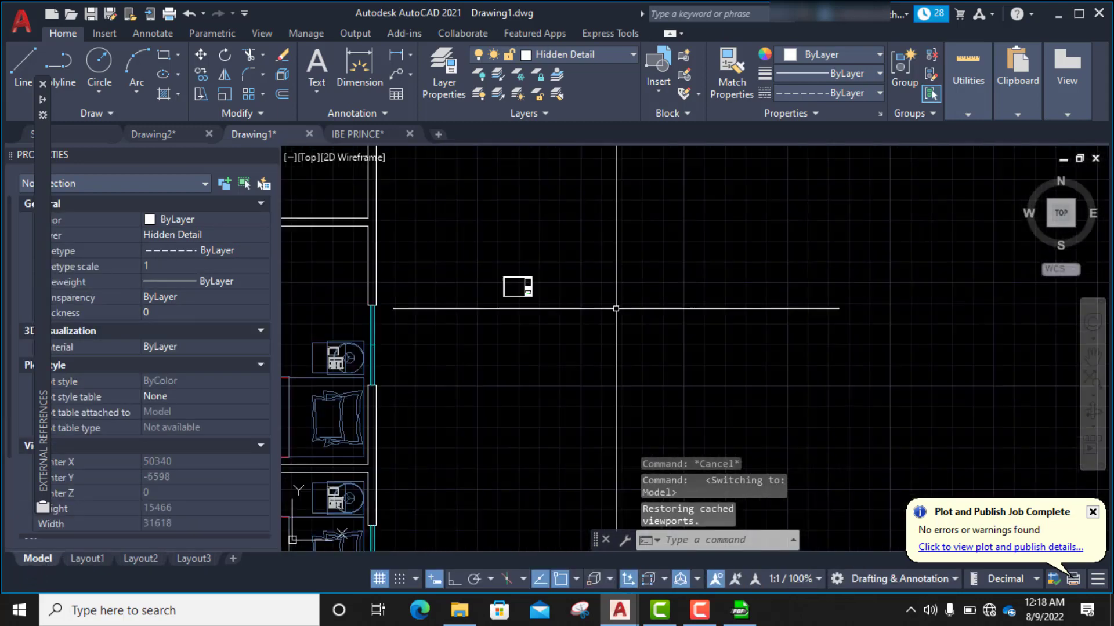
left_click(621, 348)
left_click(496, 277)
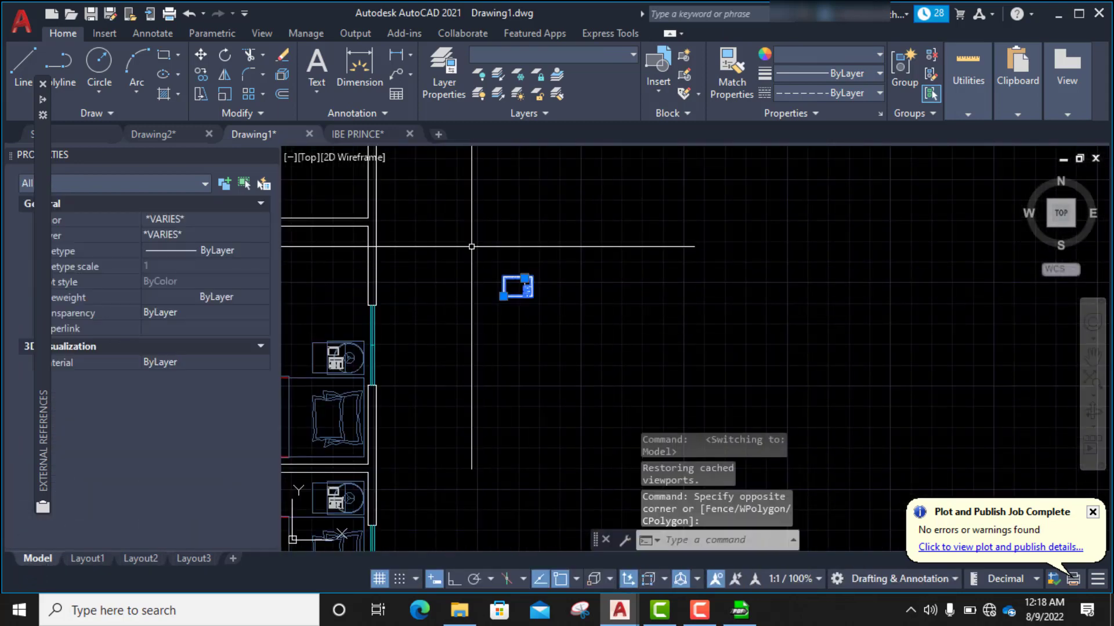
type("m")
key("Return")
scroll(499, 290, "down", 2)
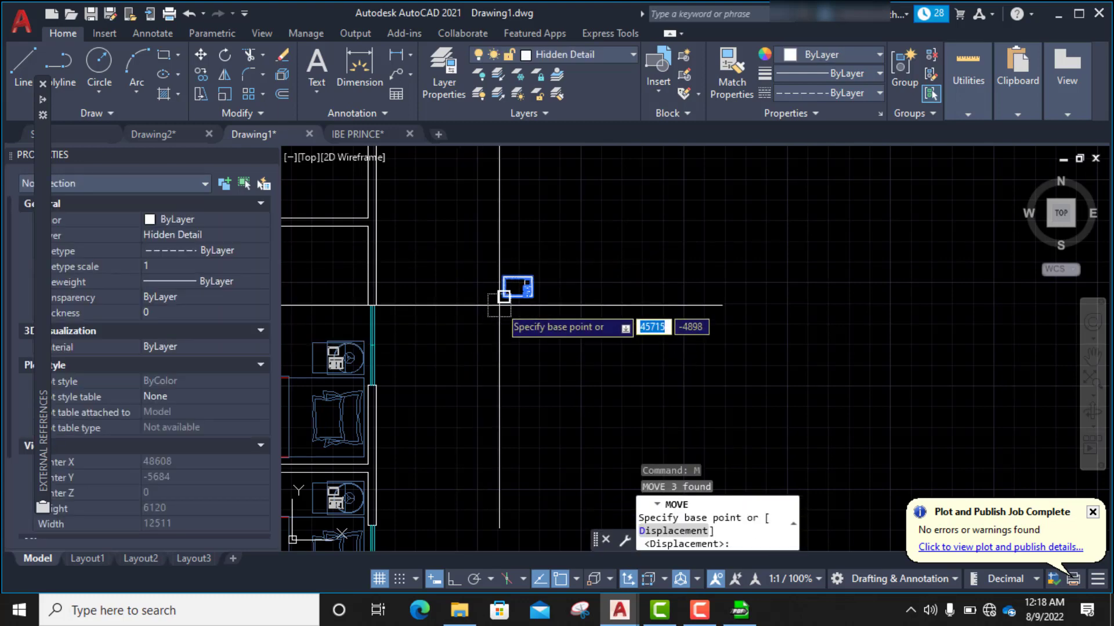
left_click(494, 287)
scroll(493, 276, "down", 4)
scroll(296, 316, "down", 2)
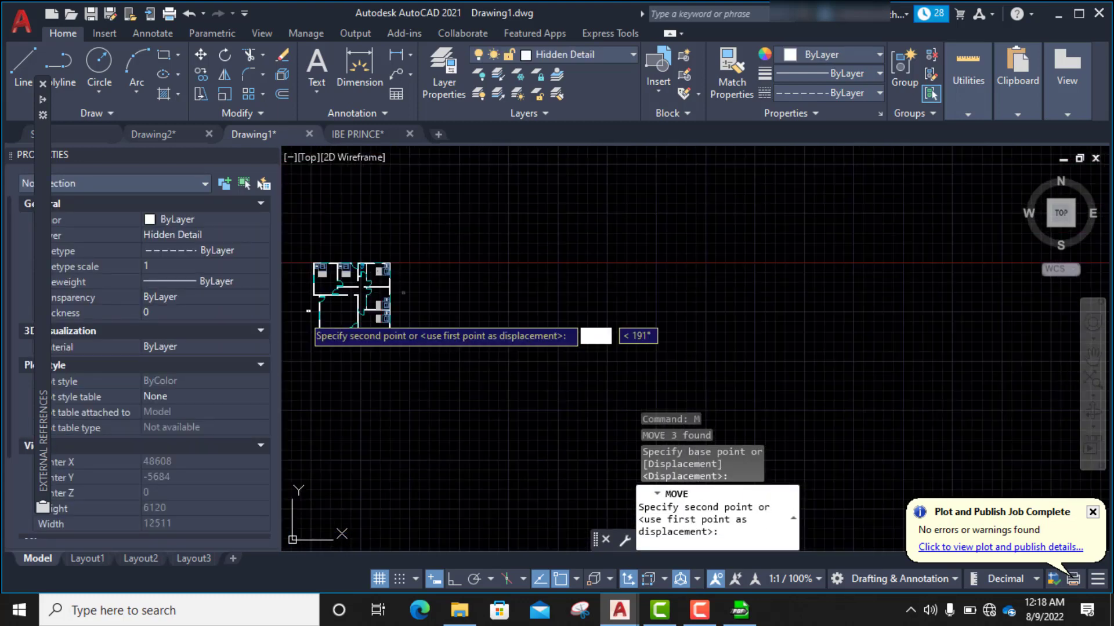
left_click(489, 313)
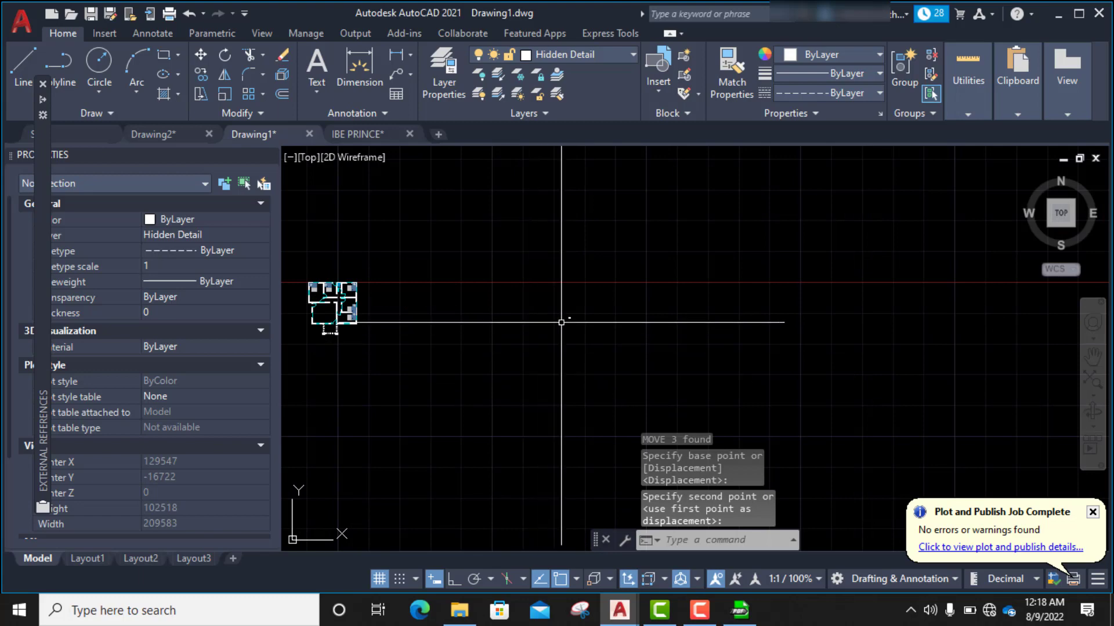
- Scale the model space title block by a factor of 75 from the upper-left corner of its border
scroll(566, 316, "up", 6)
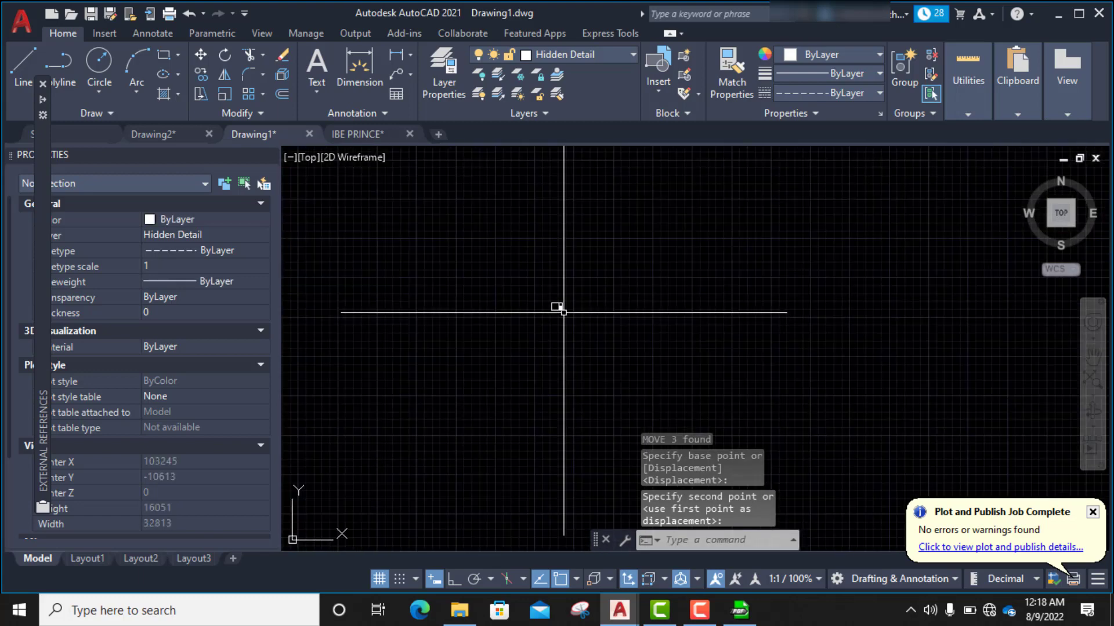
scroll(556, 308, "up", 6)
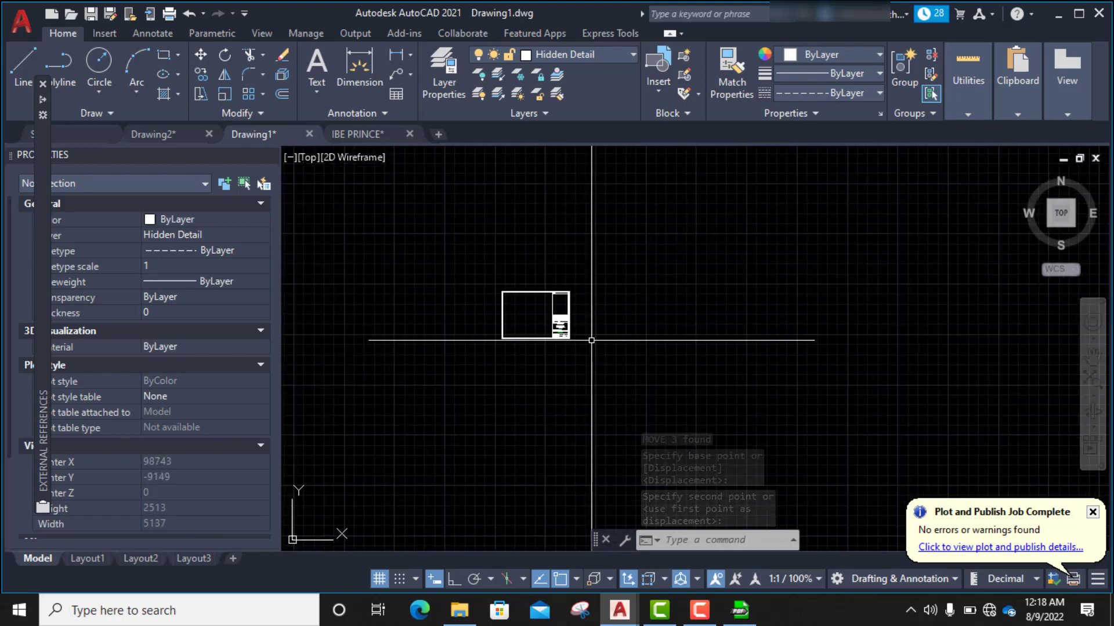
left_click(597, 371)
left_click(471, 256)
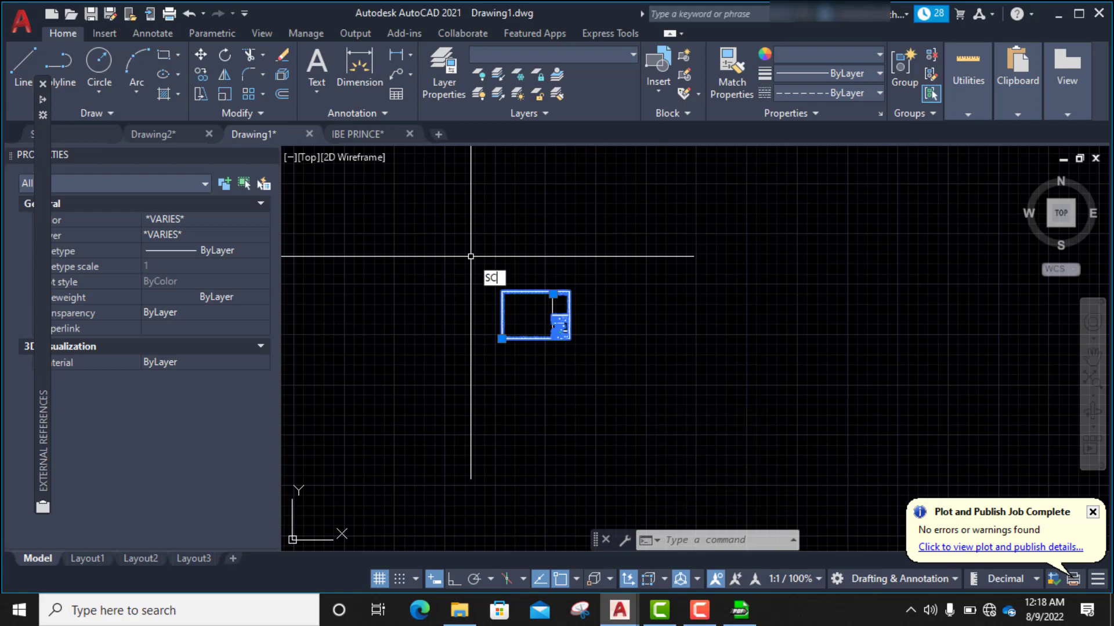
key("Return")
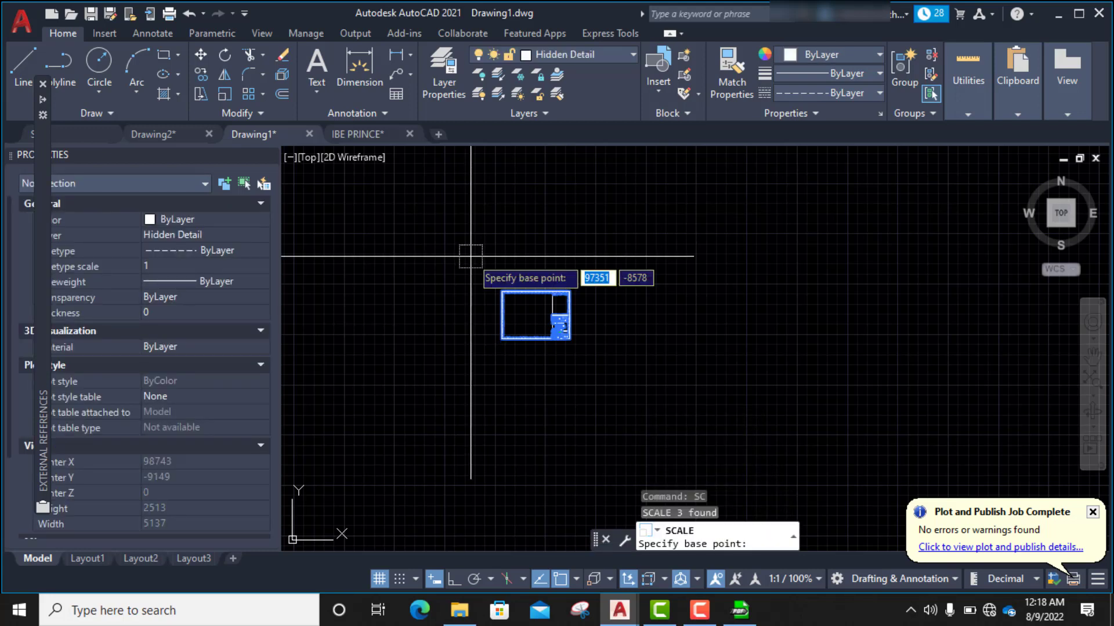
left_click(503, 292)
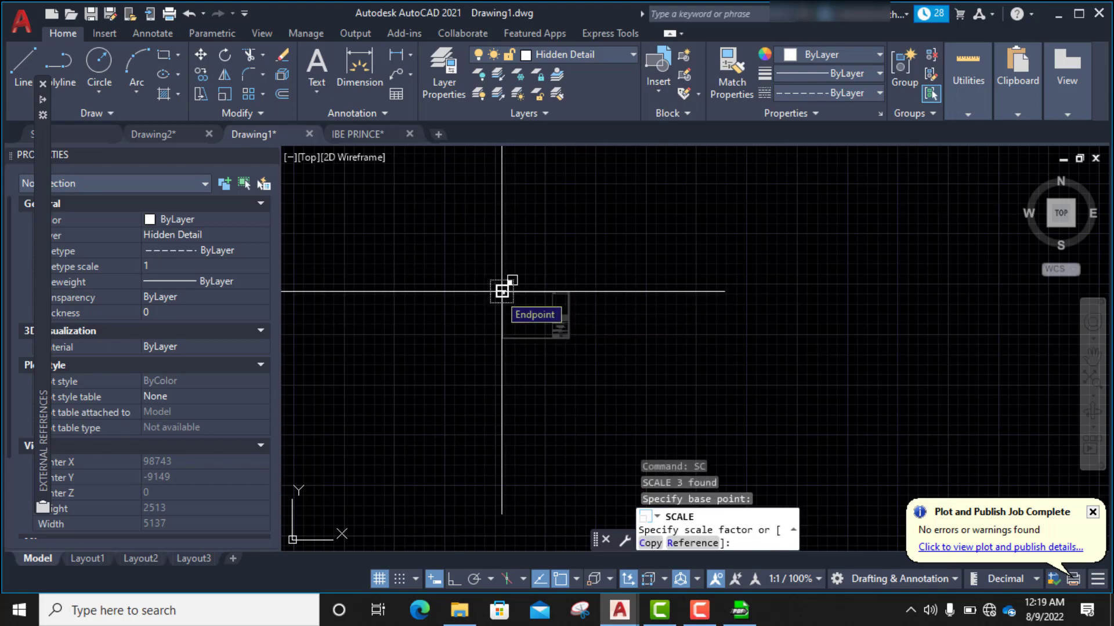
type("75")
key("Return")
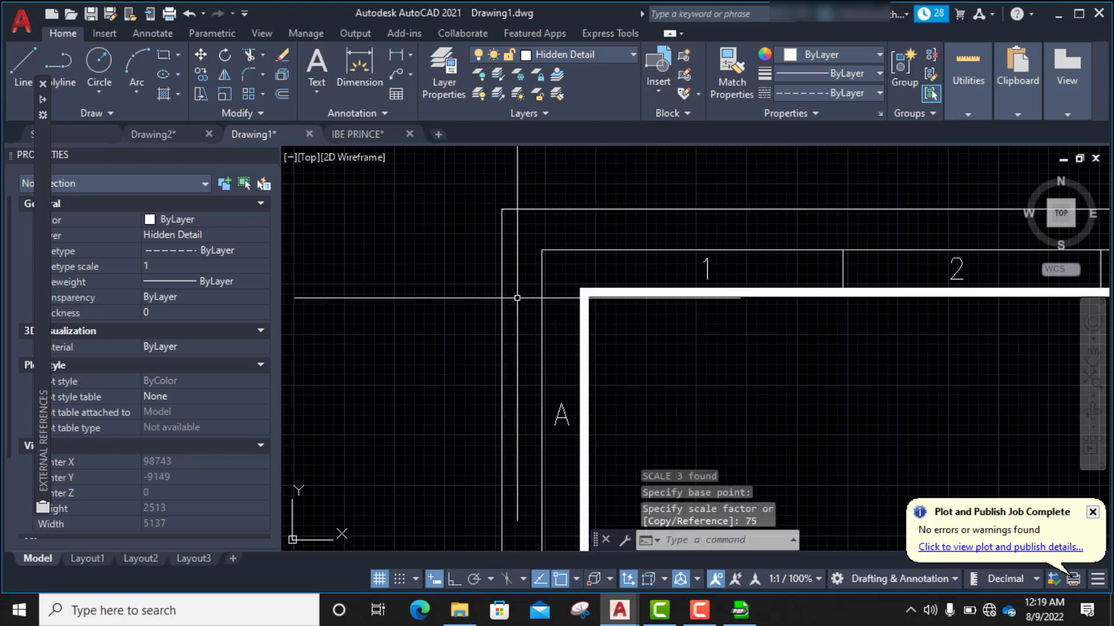
- Move the enlarged title block over the floor plan so the plan sits centred in its drawing area
scroll(546, 288, "down", 8)
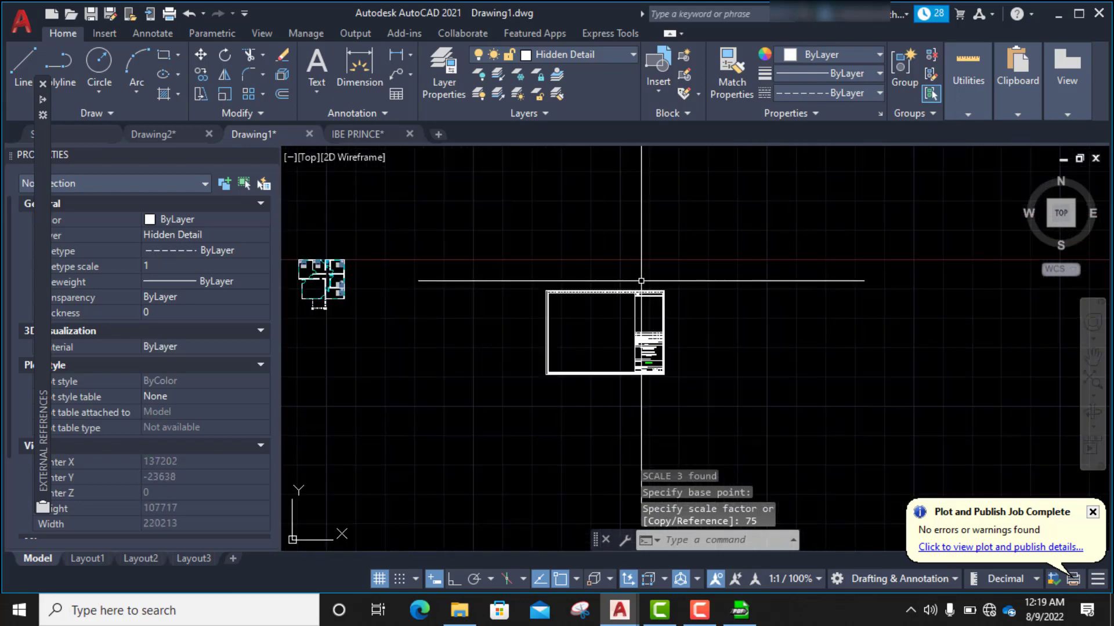
left_click(725, 398)
left_click(550, 230)
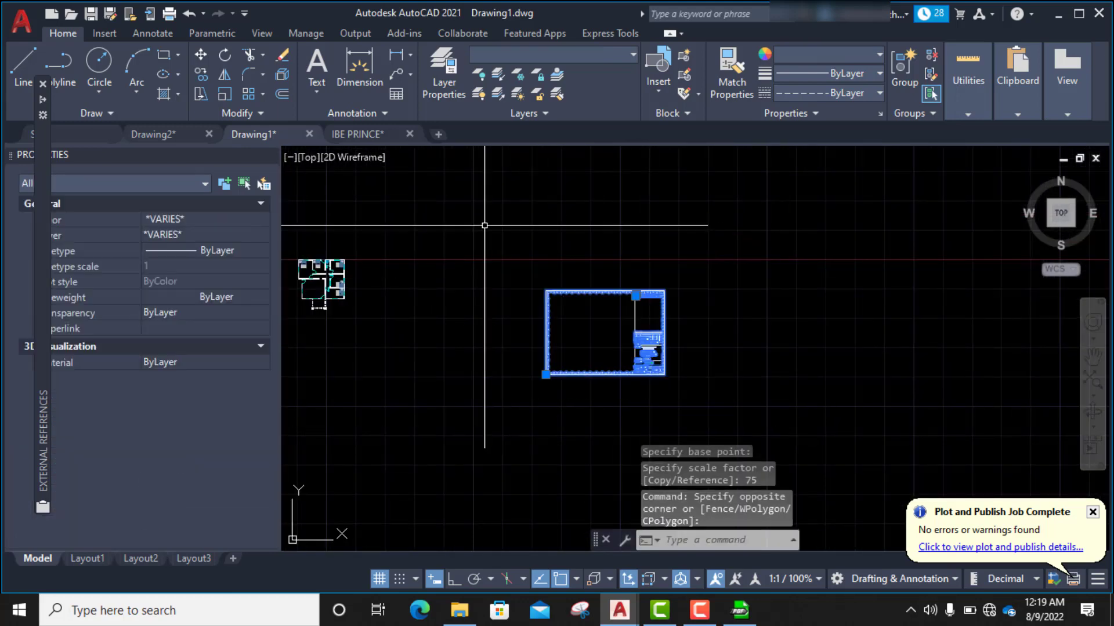
type("m")
key("Return")
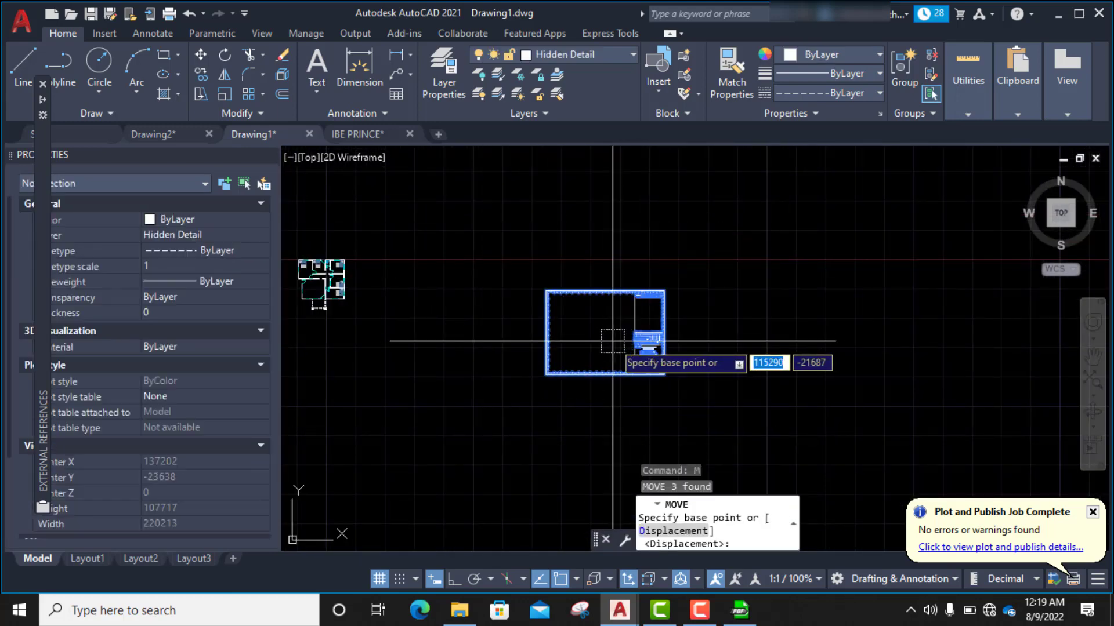
left_click(613, 340)
scroll(378, 282, "down", 4)
scroll(499, 284, "up", 6)
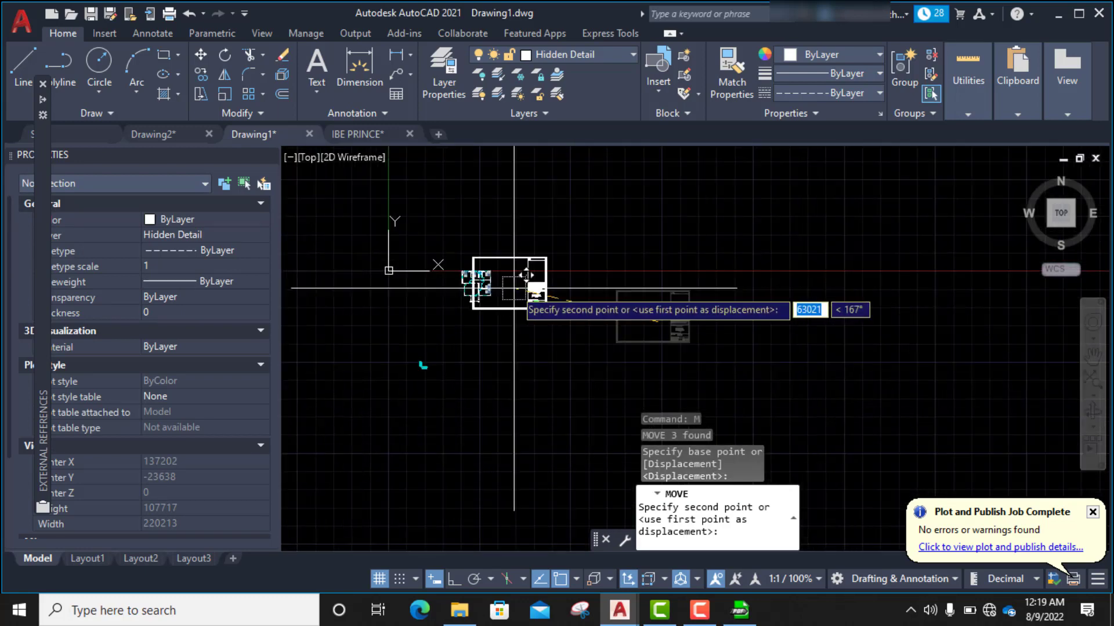
scroll(447, 287, "up", 2)
scroll(446, 290, "down", 2)
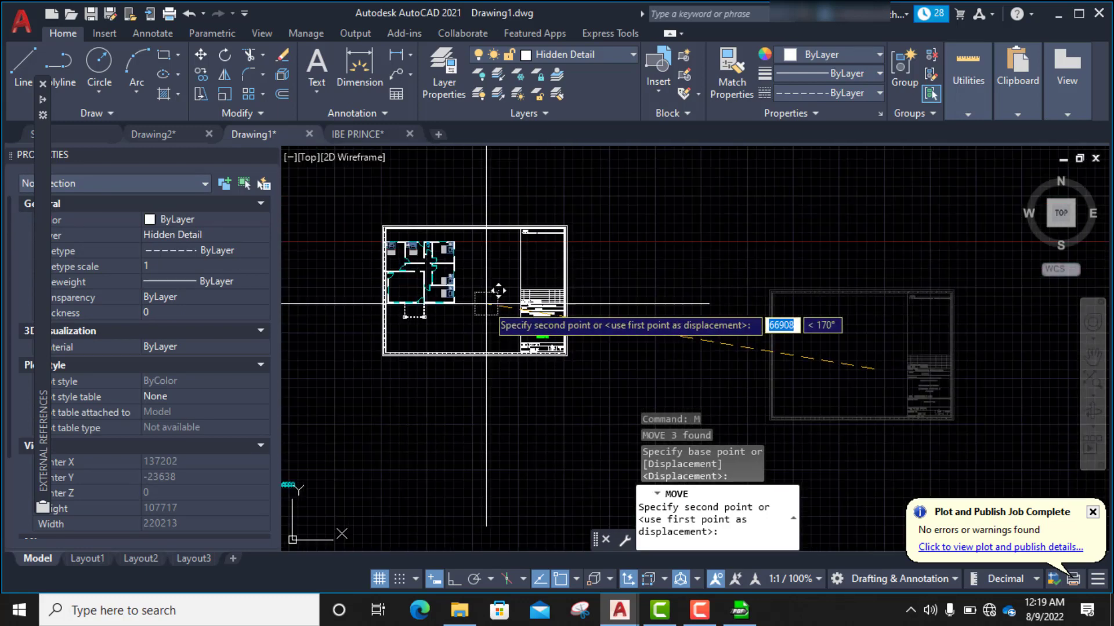
left_click(449, 296)
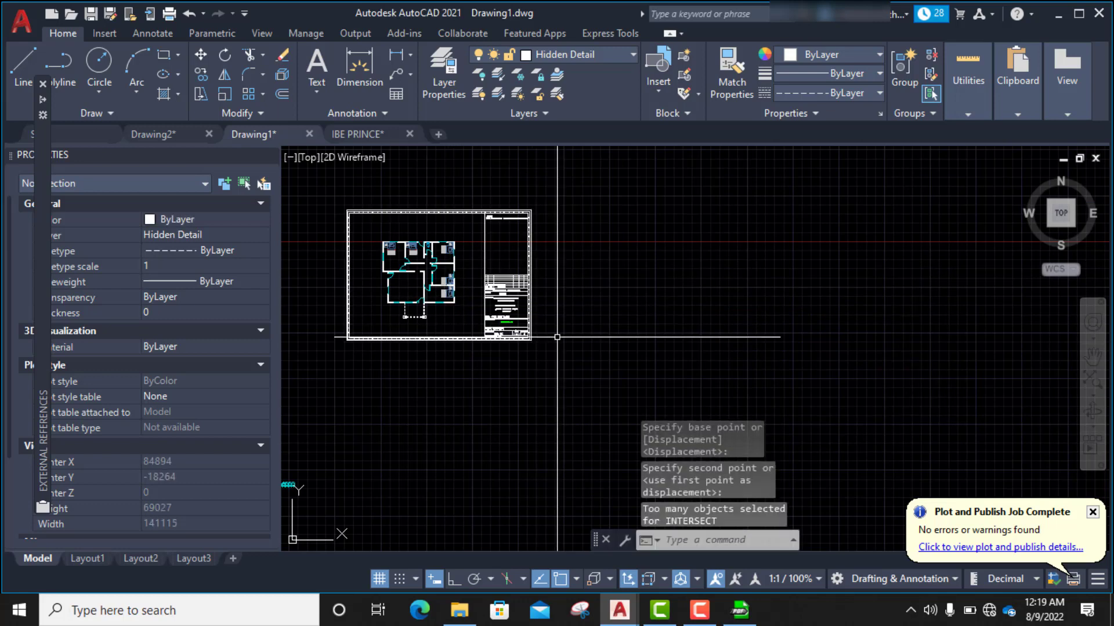
- Try to dimension the overall width of the enlarged title block along its upper border in model space
scroll(605, 347, "down", 2)
scroll(509, 317, "up", 4)
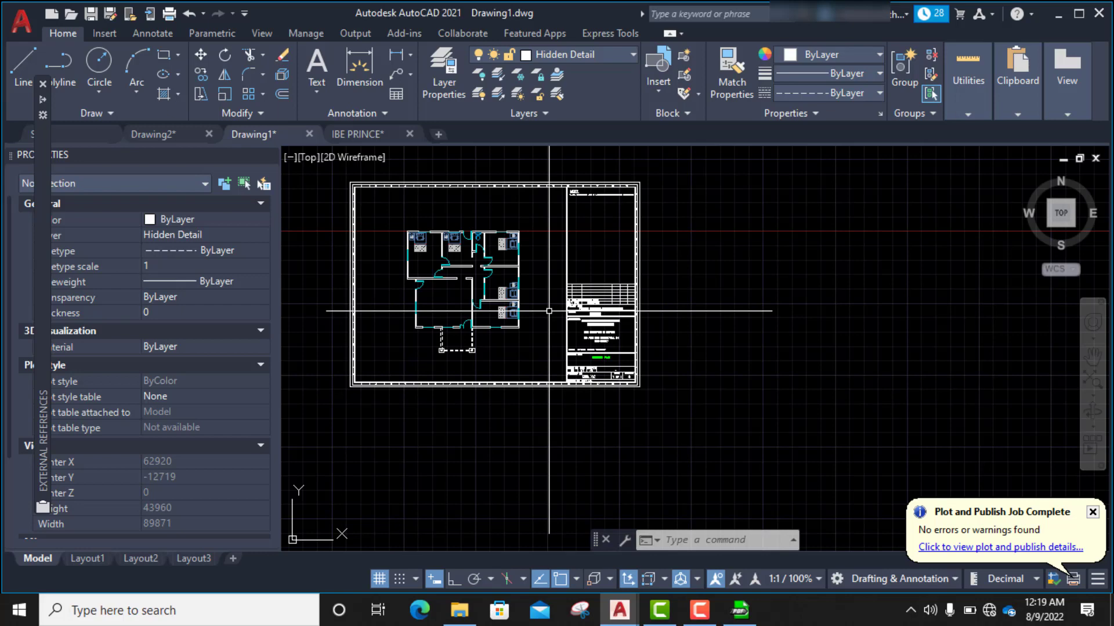
scroll(534, 325, "down", 2)
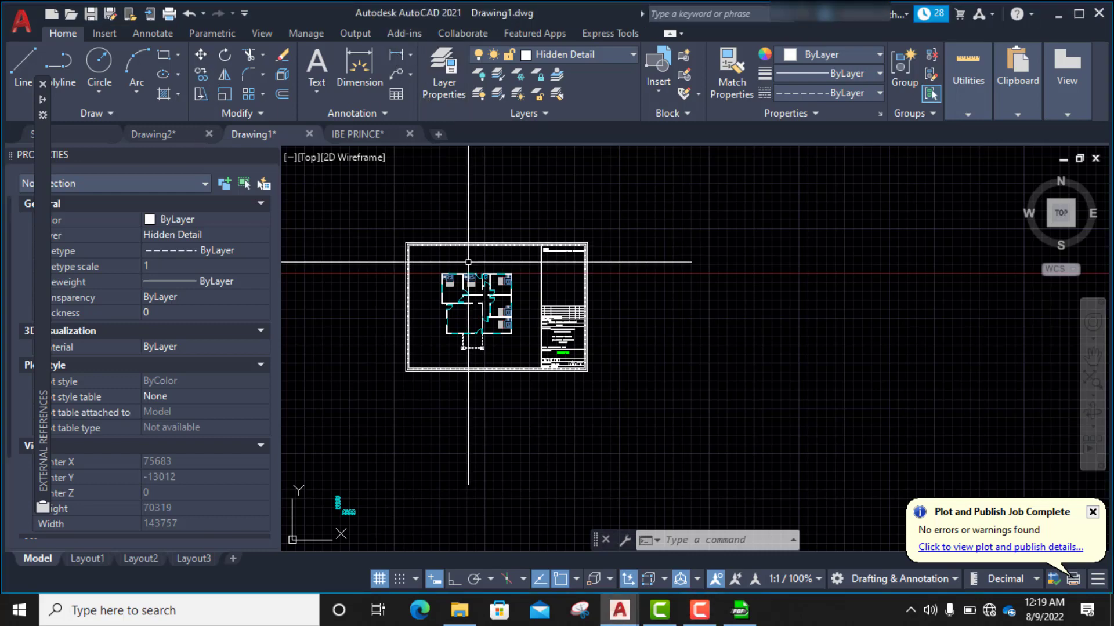
scroll(418, 243, "up", 5)
left_click(398, 51)
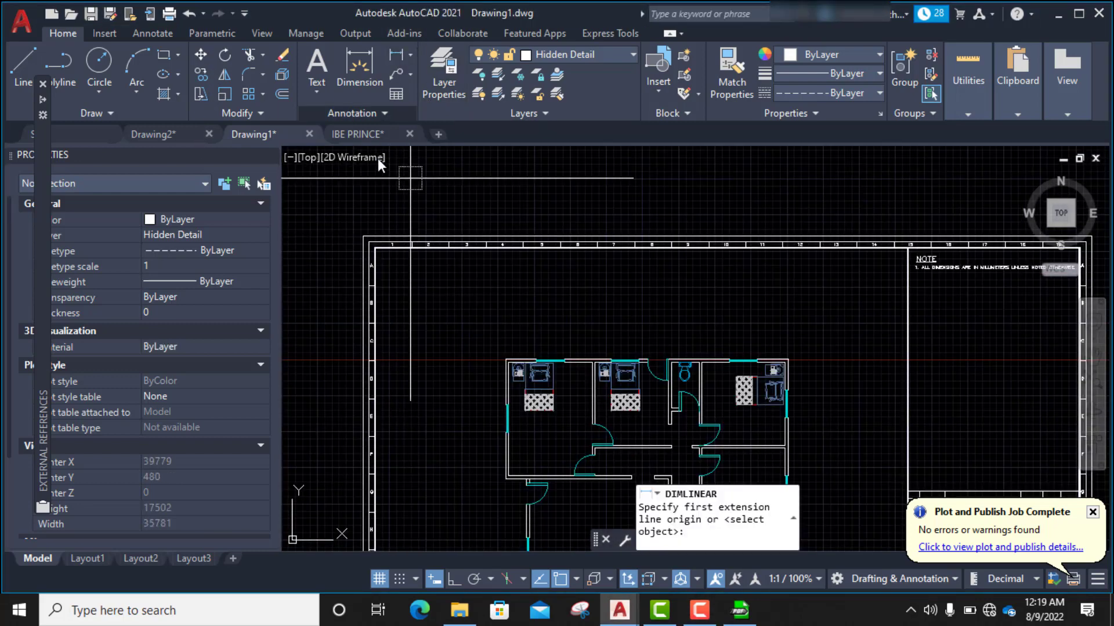
left_click(353, 222)
scroll(353, 222, "down", 3)
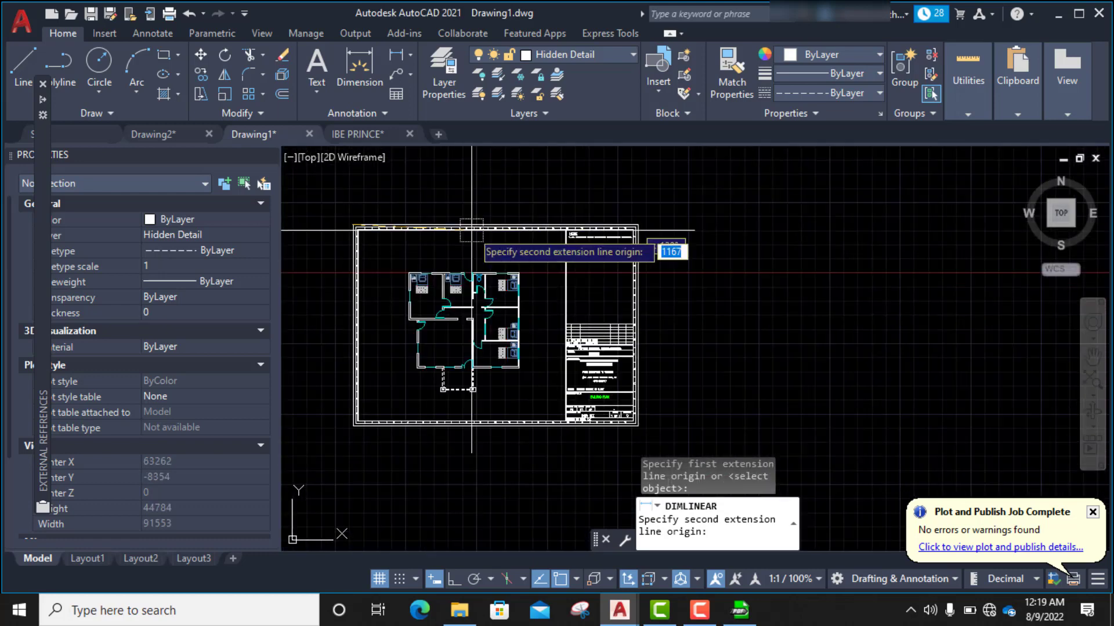
scroll(635, 227, "up", 3)
left_click(630, 227)
scroll(696, 325, "down", 4)
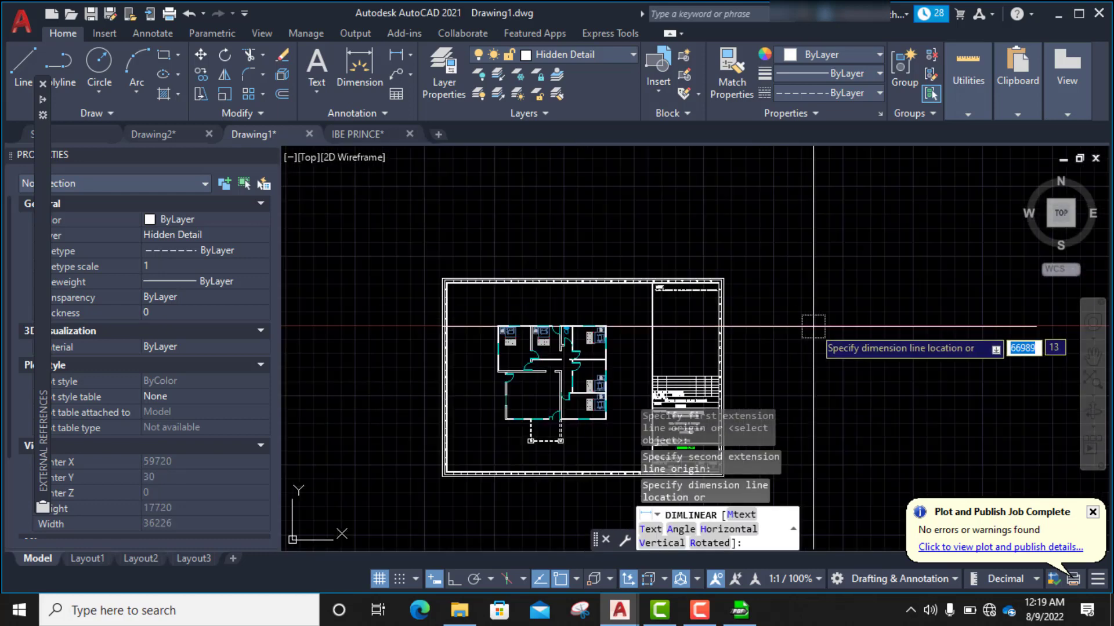
scroll(667, 273, "up", 5)
scroll(667, 270, "up", 2)
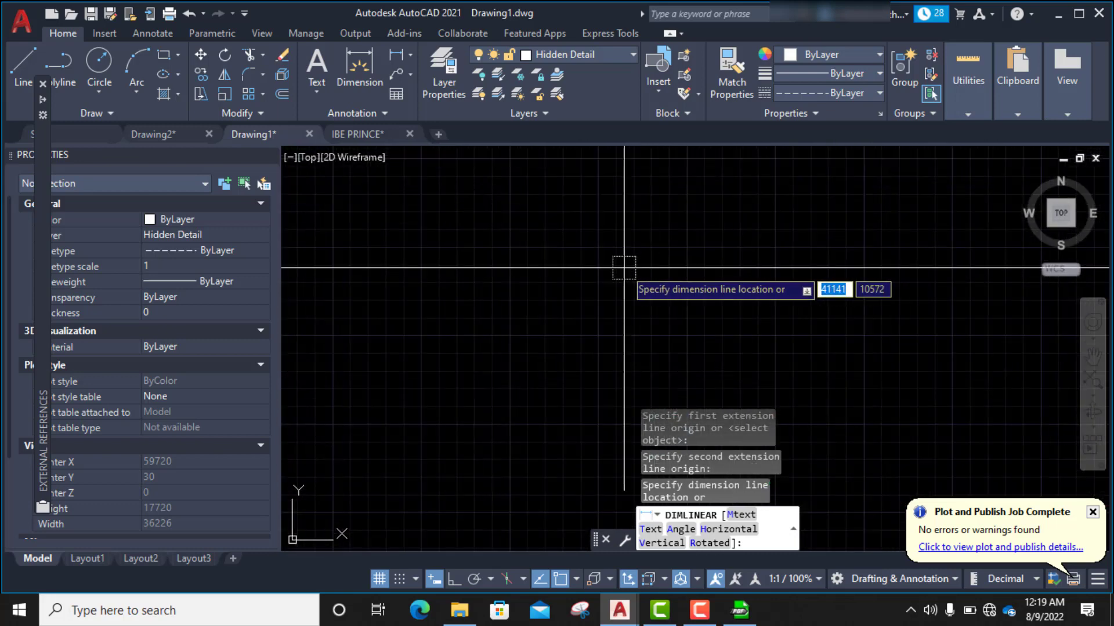
scroll(633, 273, "down", 4)
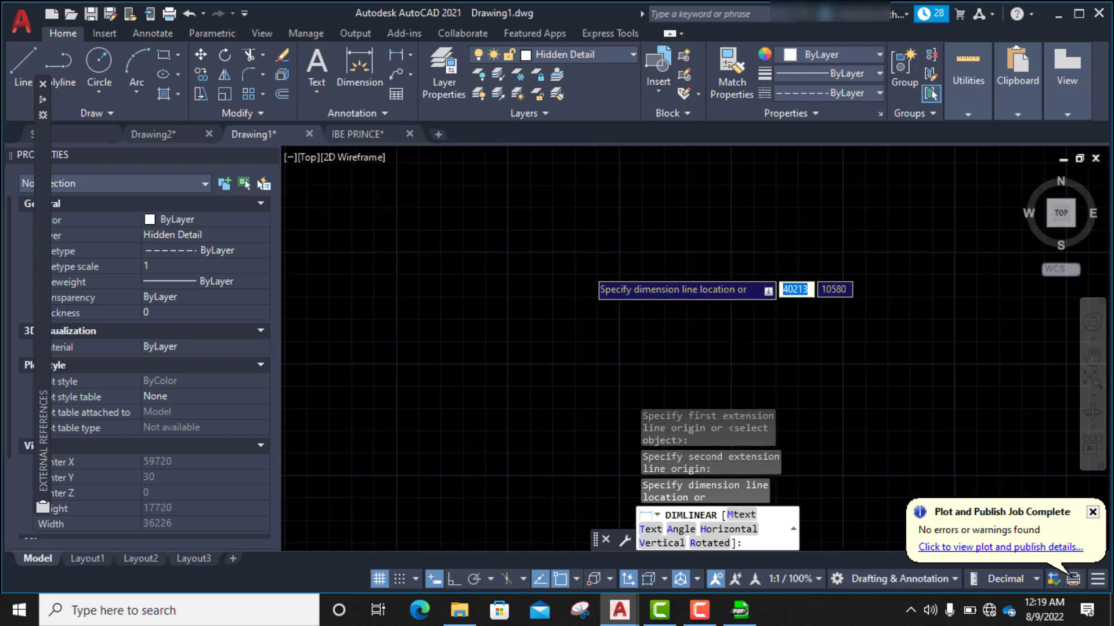
scroll(589, 266, "up", 3)
scroll(644, 278, "down", 4)
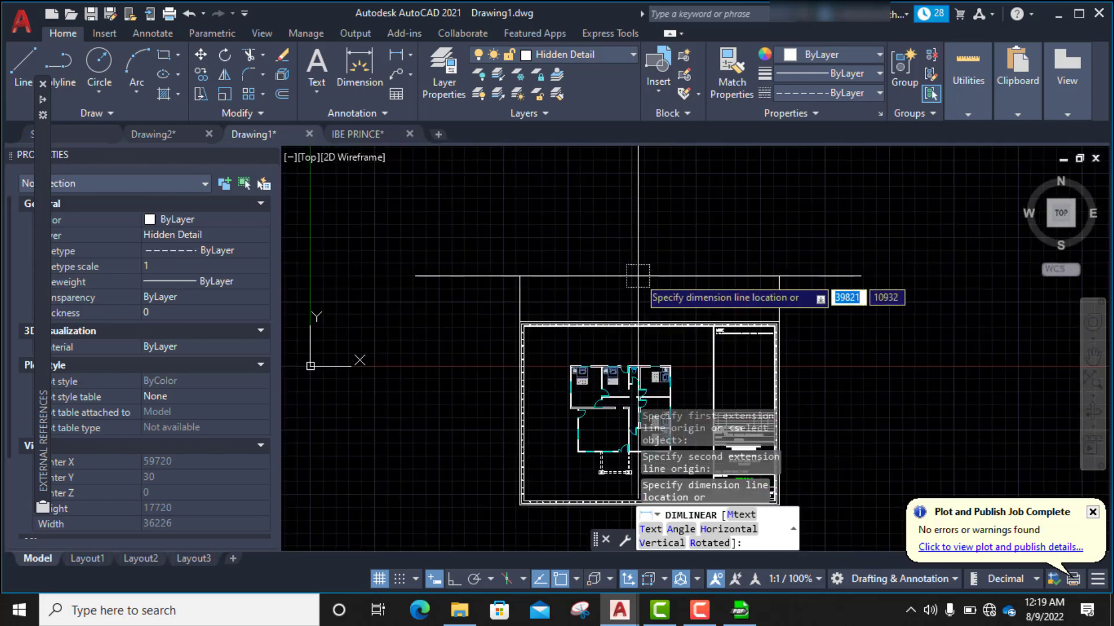
scroll(647, 274, "up", 5)
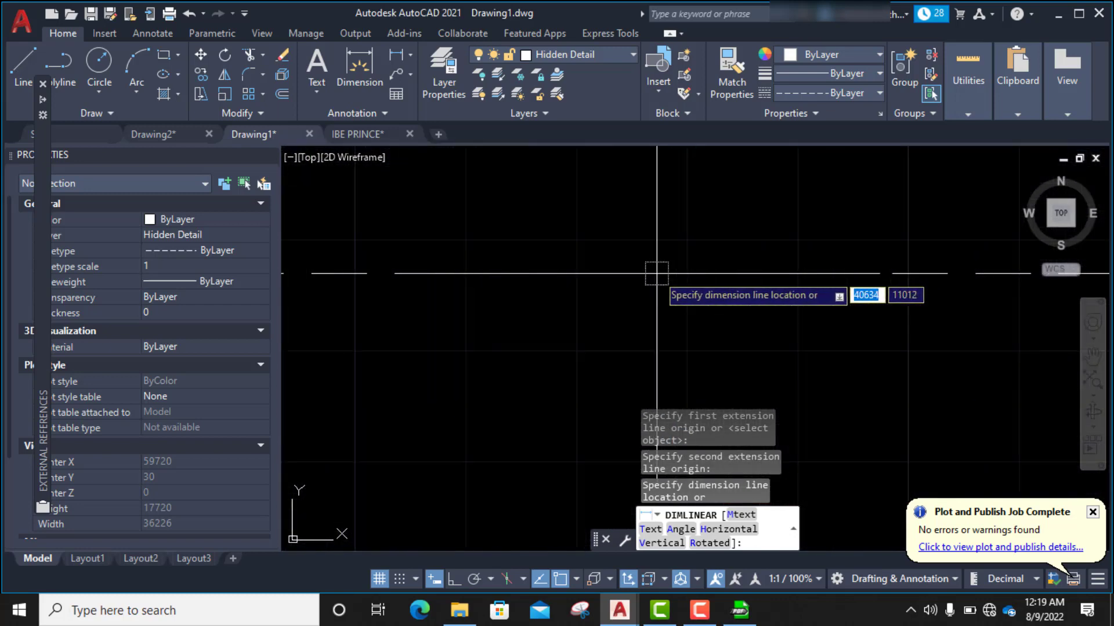
scroll(650, 272, "down", 2)
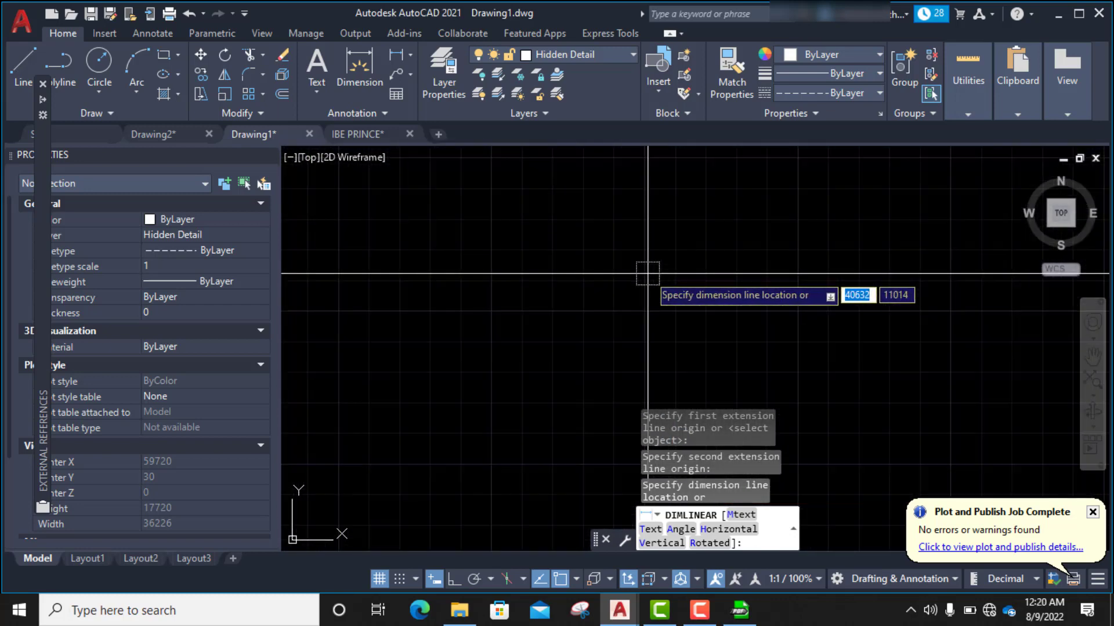
scroll(649, 274, "down", 3)
scroll(651, 275, "up", 3)
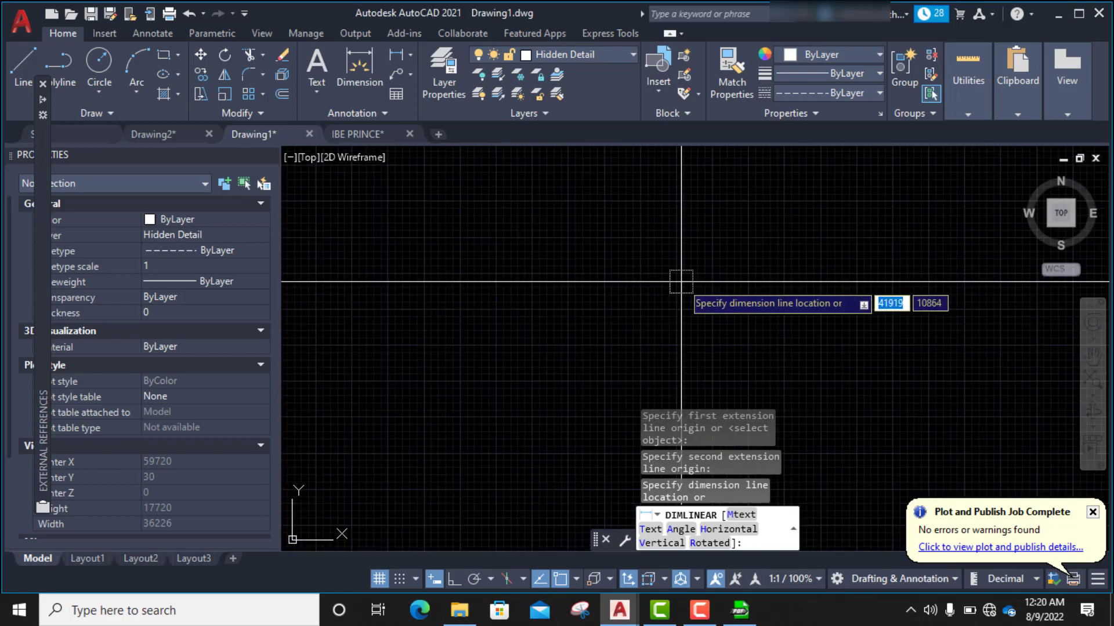
key("Escape")
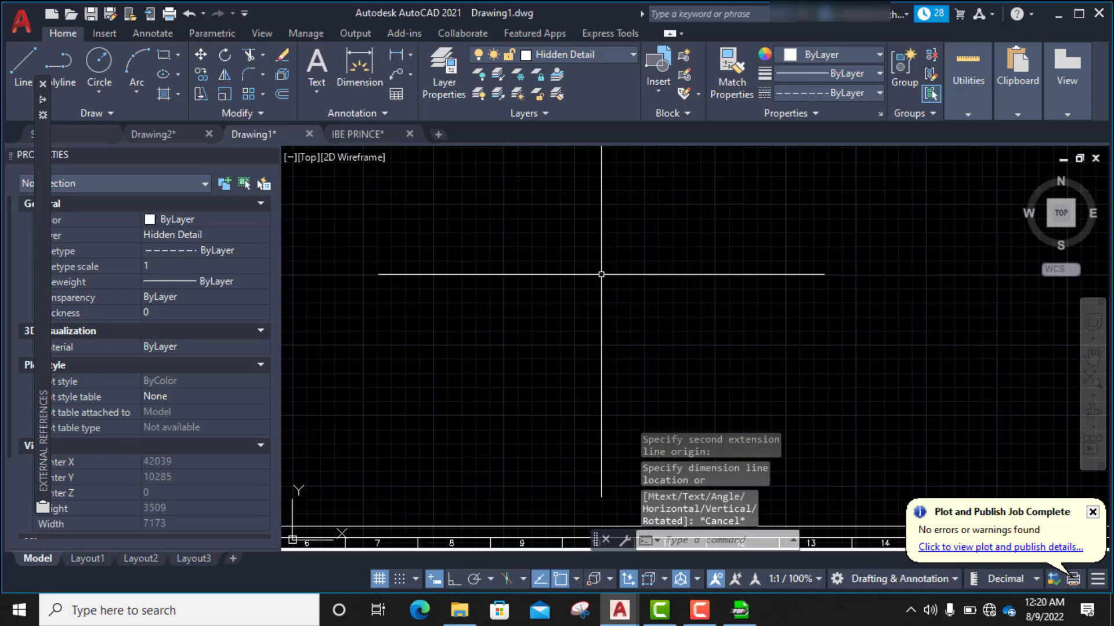
- Compare the scaled title block and floor plan in model space with the sheet in Layout1
scroll(602, 268, "down", 4)
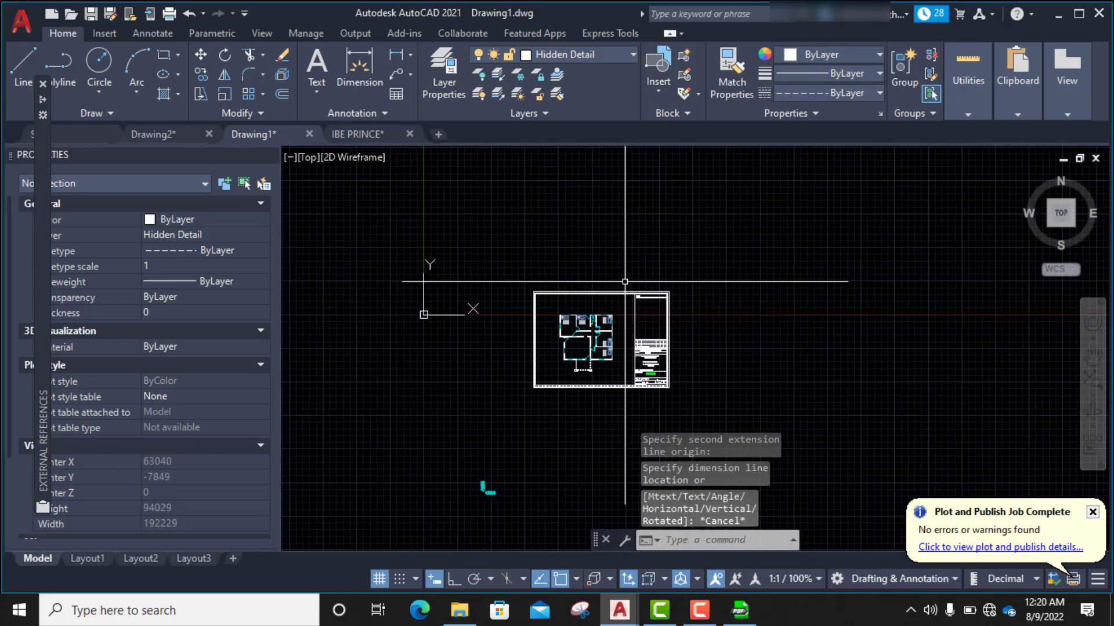
scroll(617, 280, "up", 4)
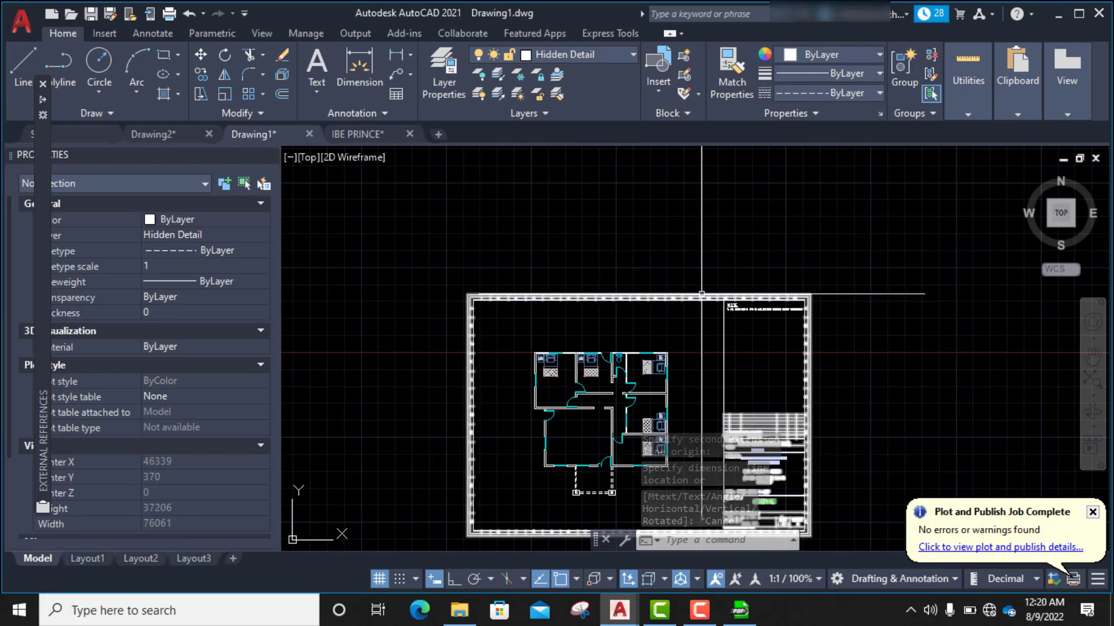
scroll(696, 269, "down", 4)
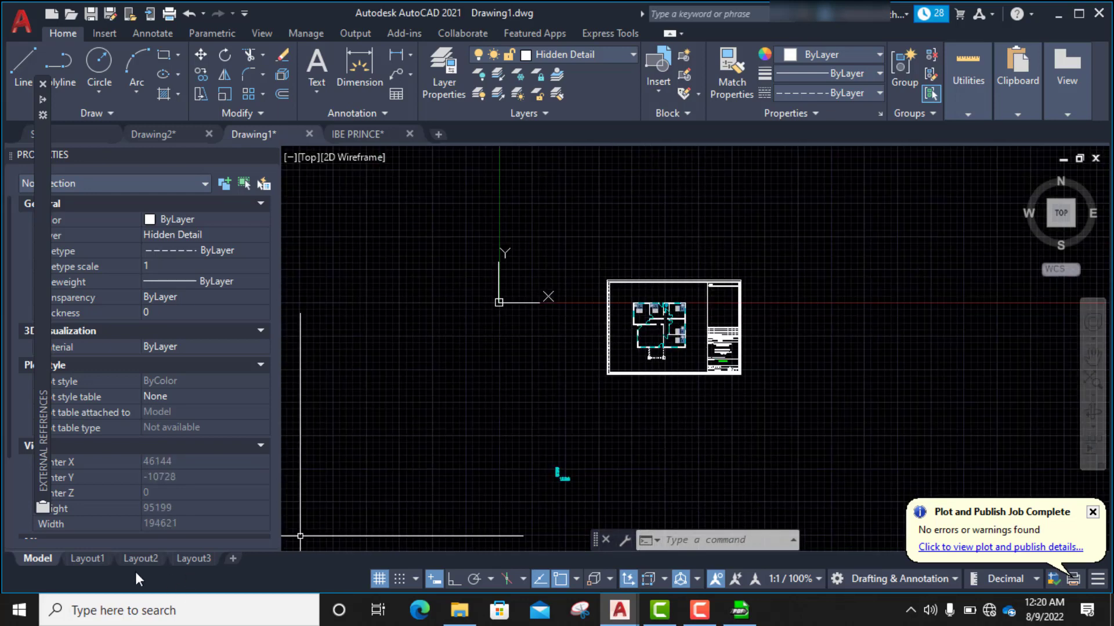
left_click(87, 559)
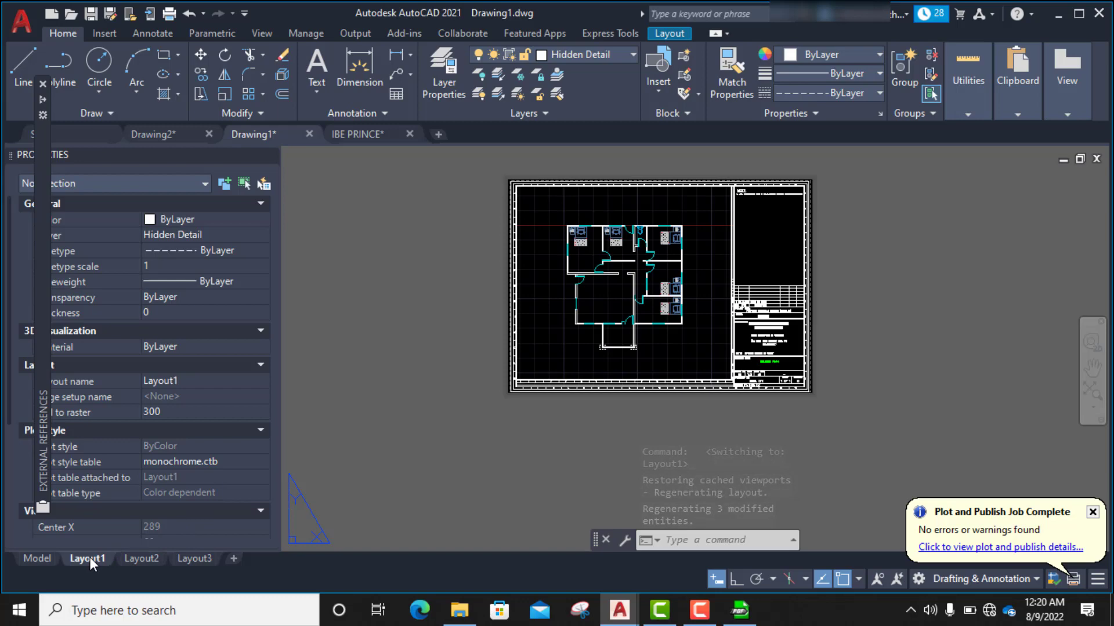
left_click(37, 558)
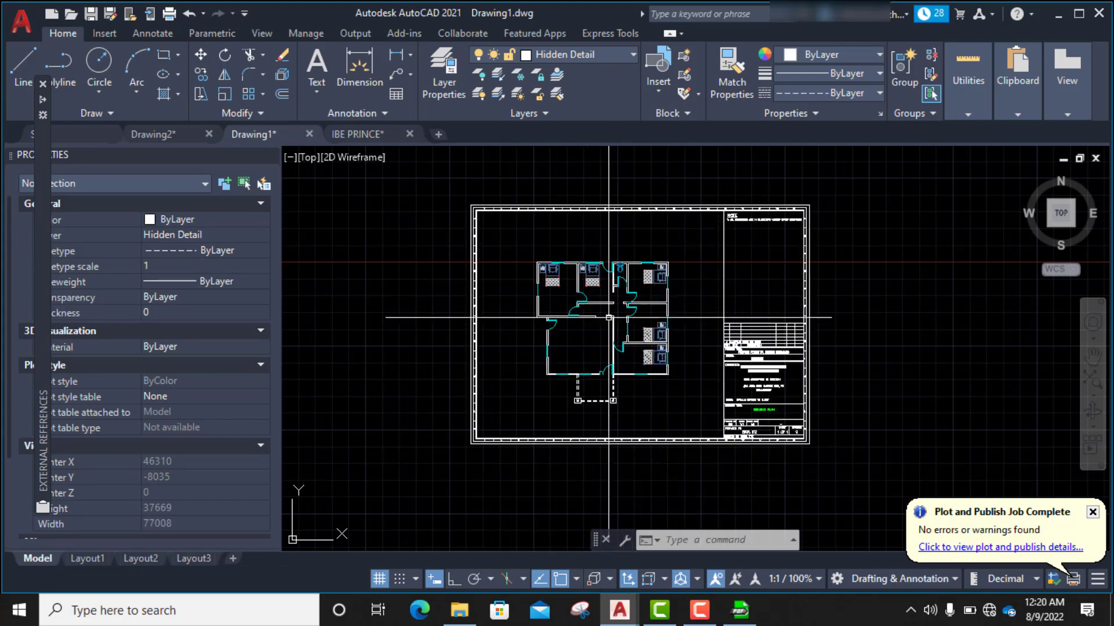
scroll(594, 347, "down", 5)
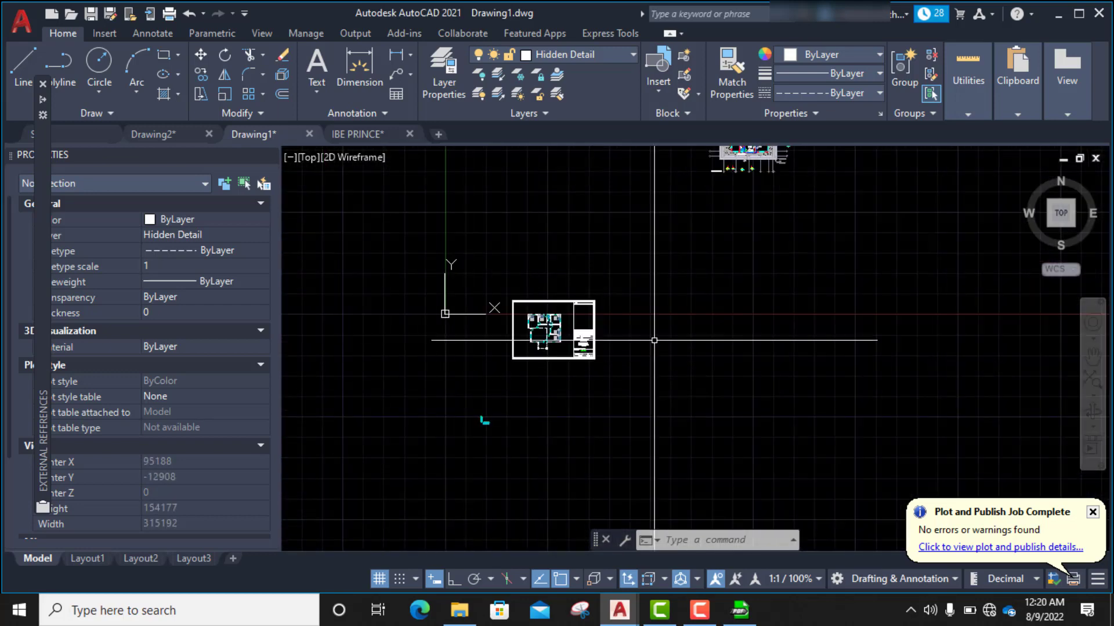
- Rename Layout1 as GROUND FLOOR and switch to Layout2
left_click(83, 560)
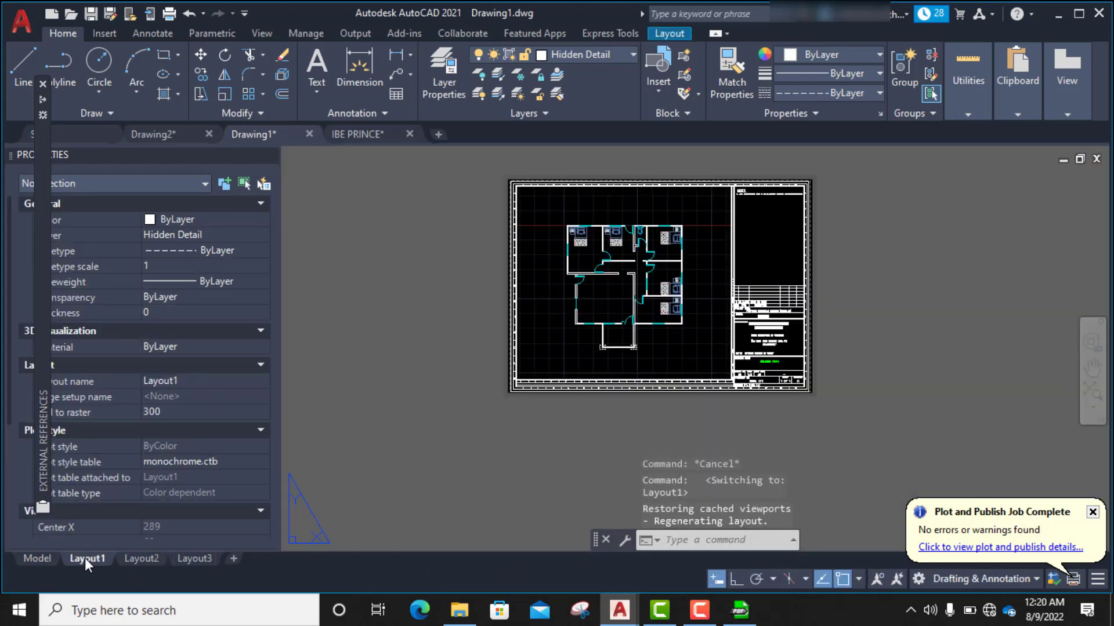
right_click(86, 558)
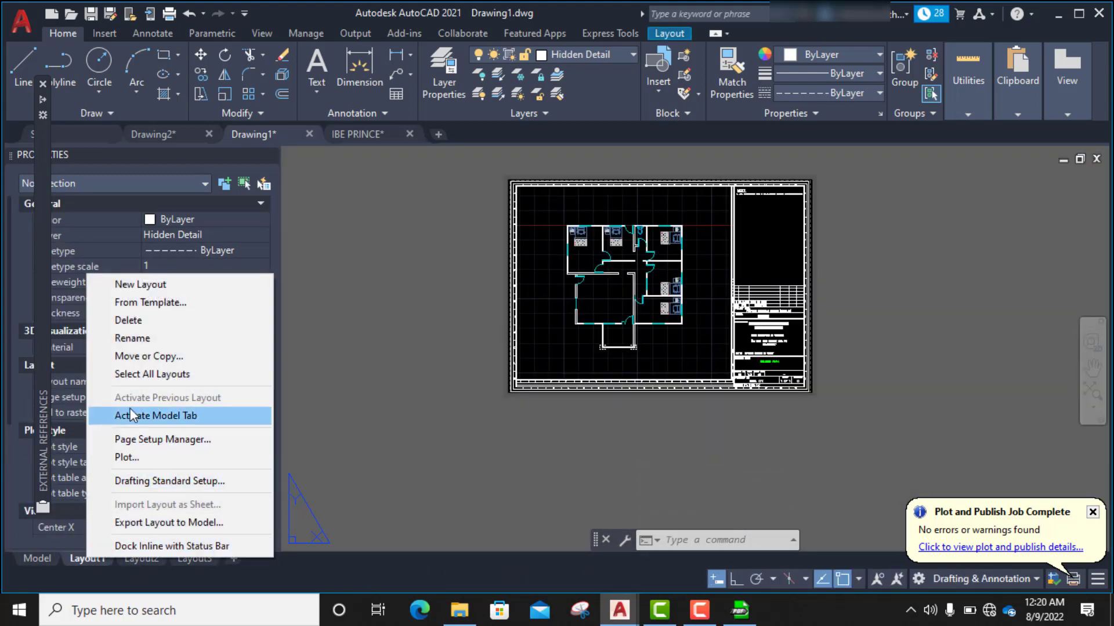
key("Escape")
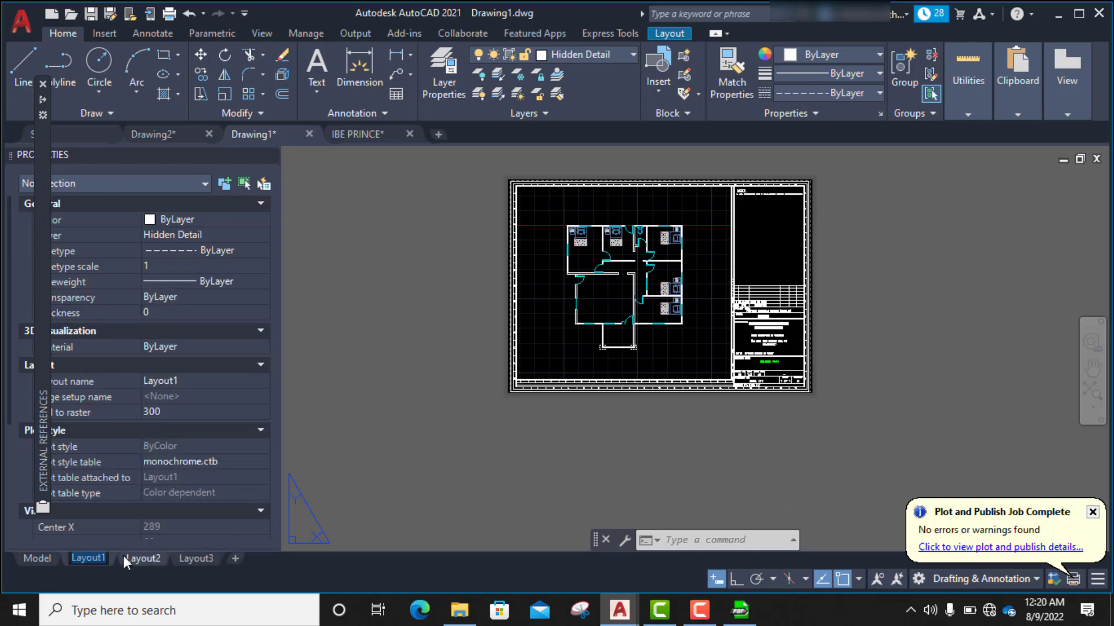
mouse_move(123, 556)
type("GRO")
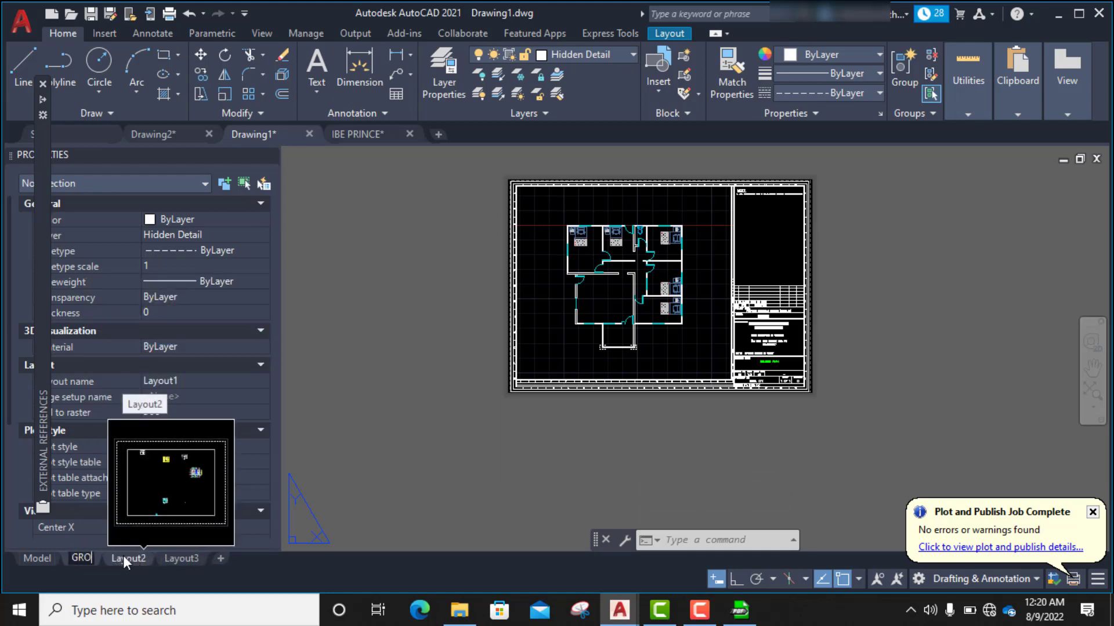
type("UND")
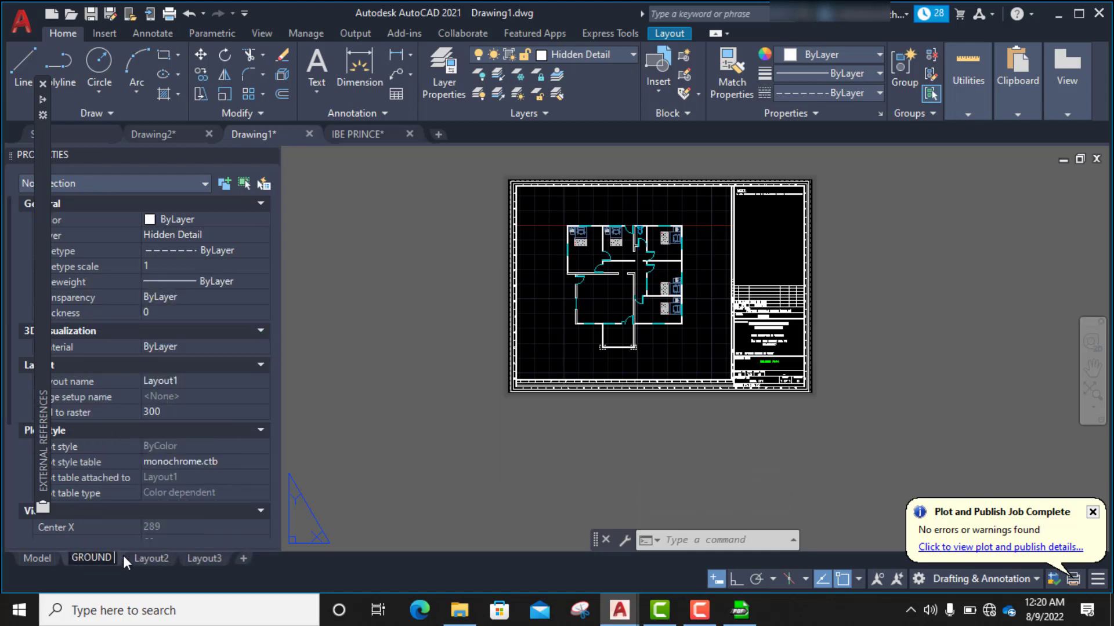
type(" FLOOR")
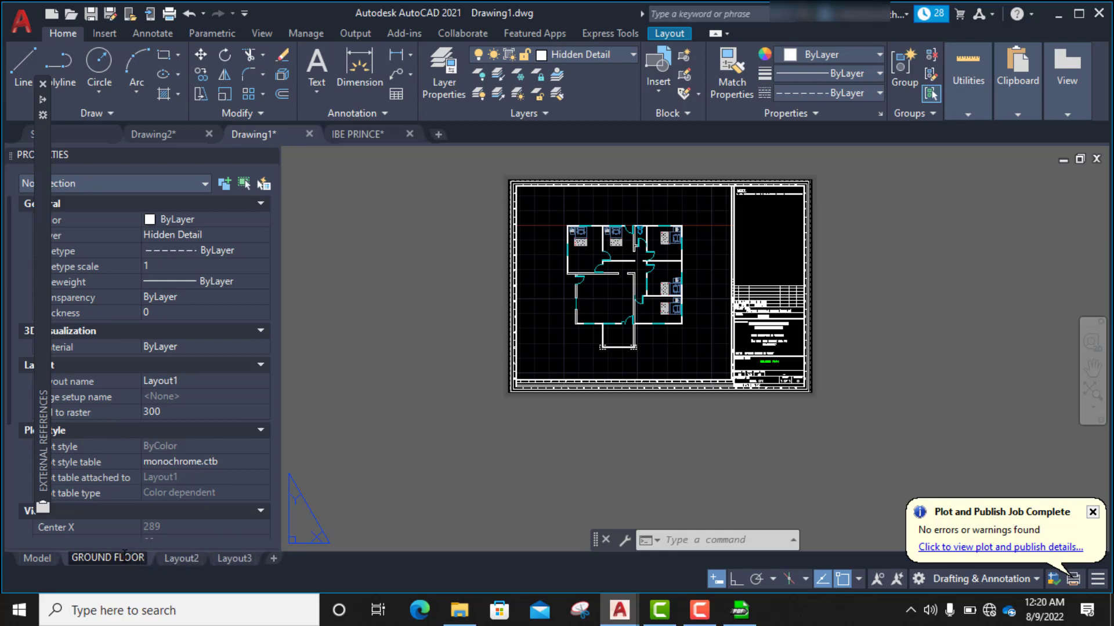
left_click(180, 557)
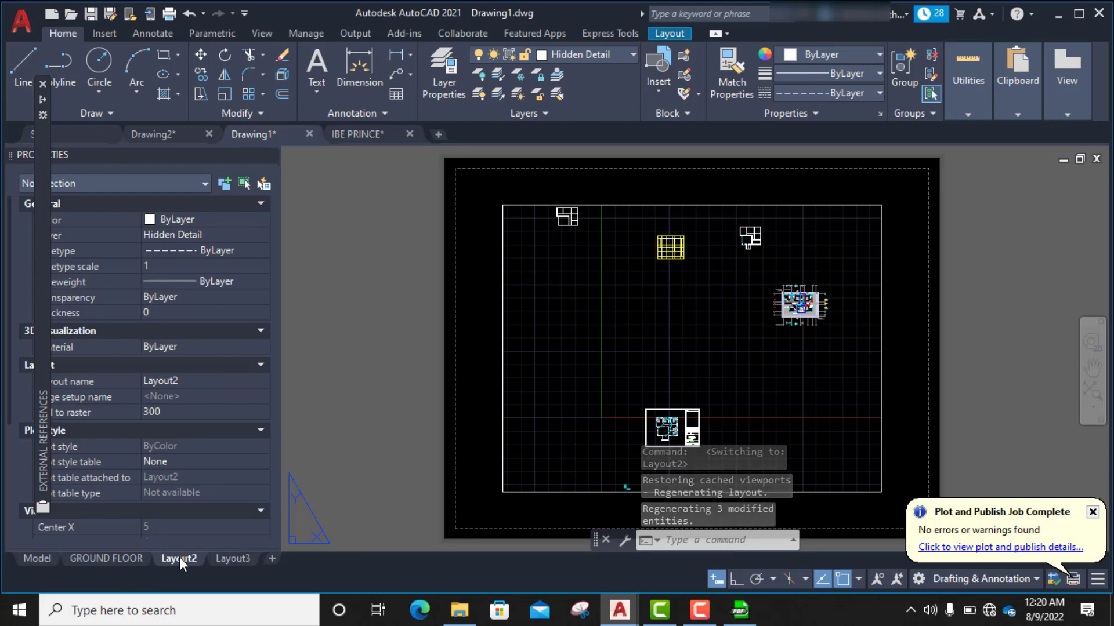
type("FRONTZ")
key("Return")
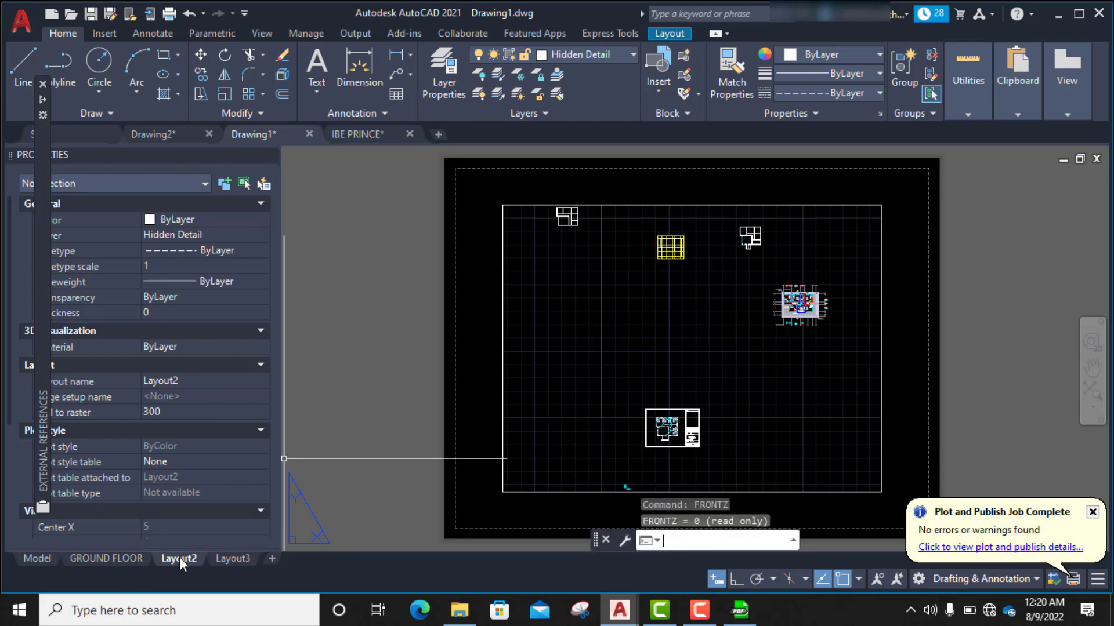
type("ELEVATION")
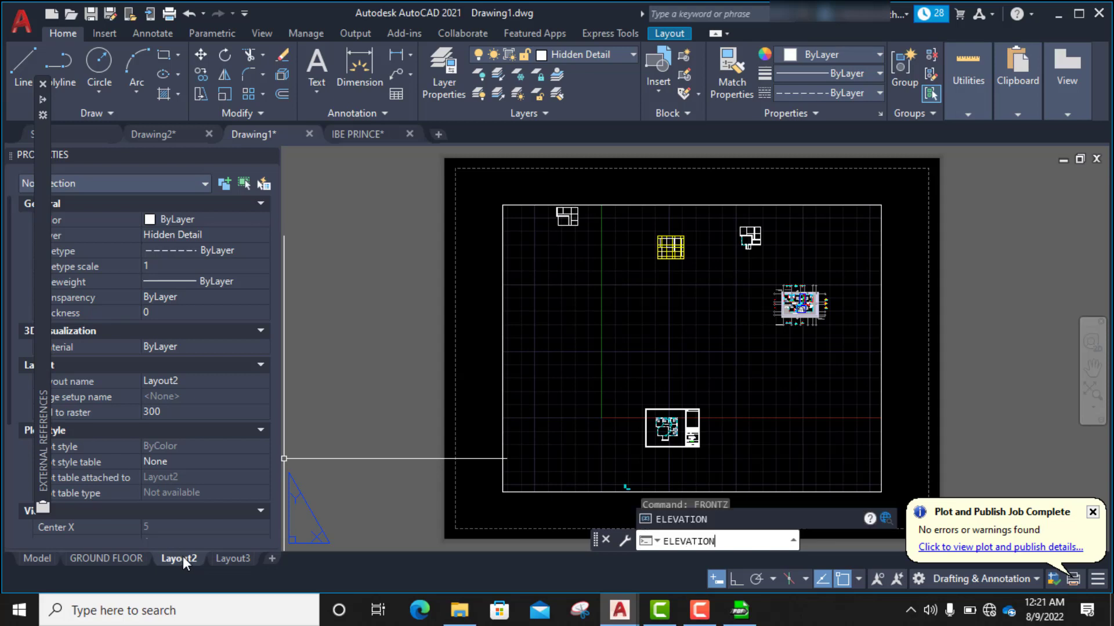
- Rename Layout2 as FRONT ELEVATION
right_click(185, 559)
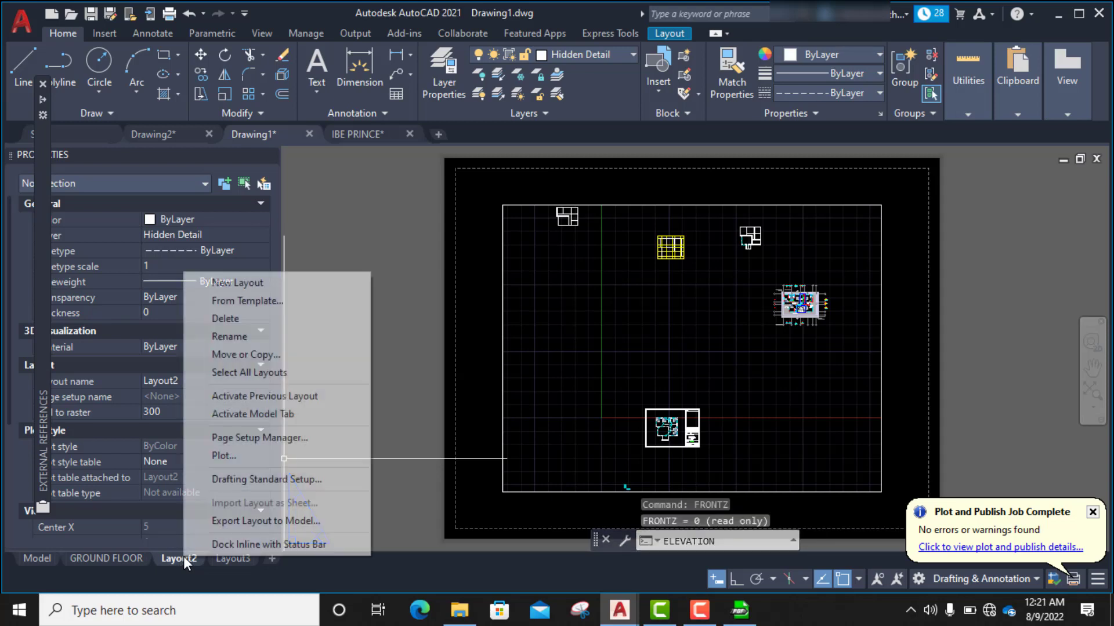
left_click(230, 337)
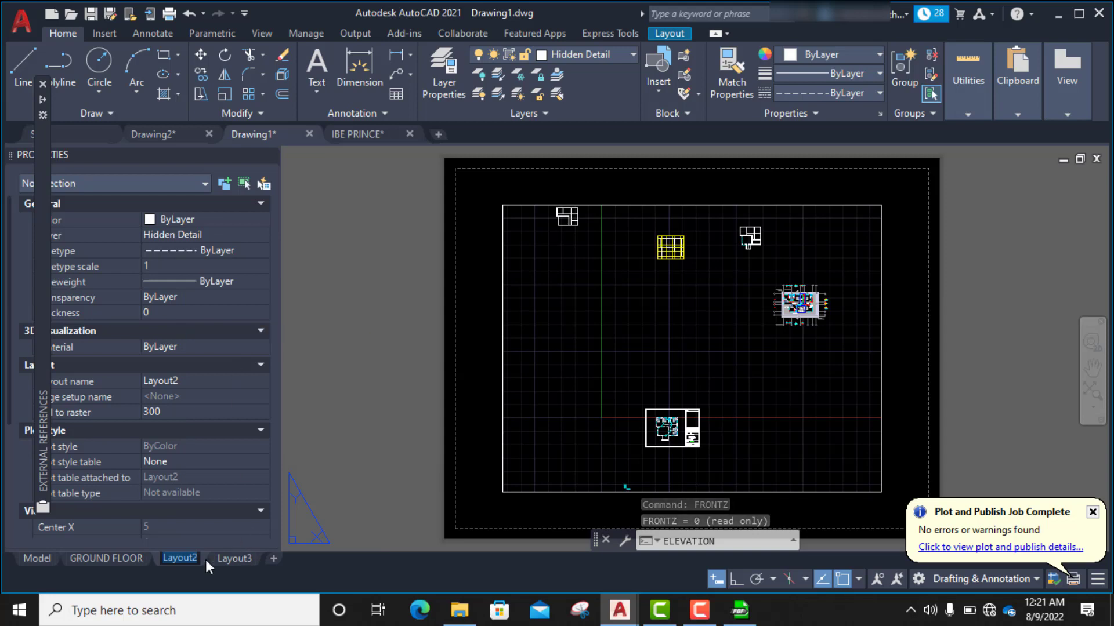
type("FRONT ELEVA")
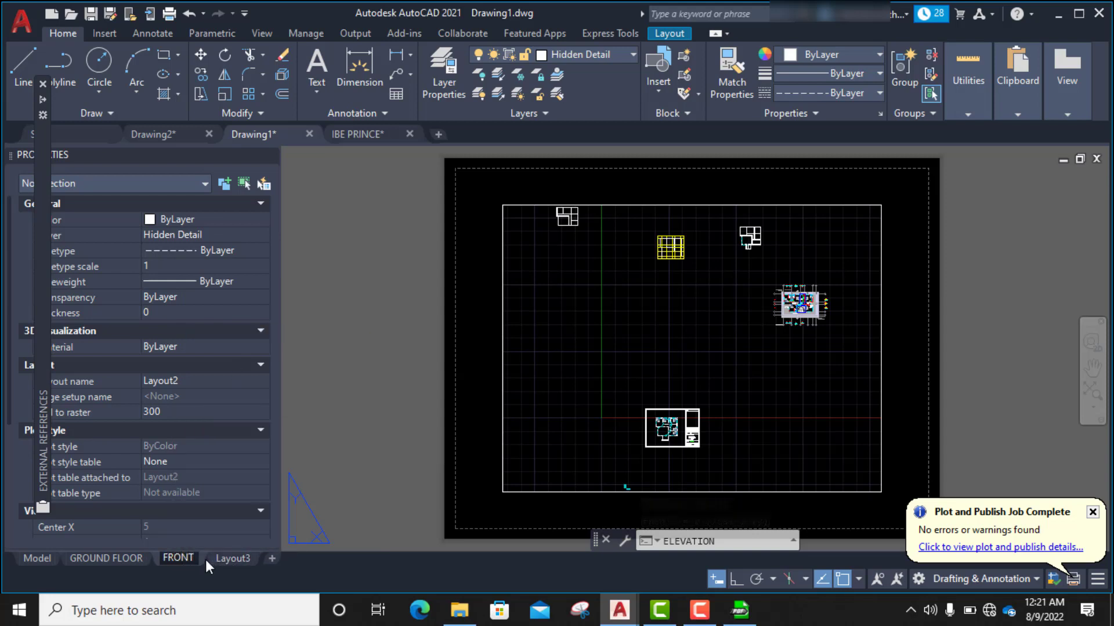
type("TION")
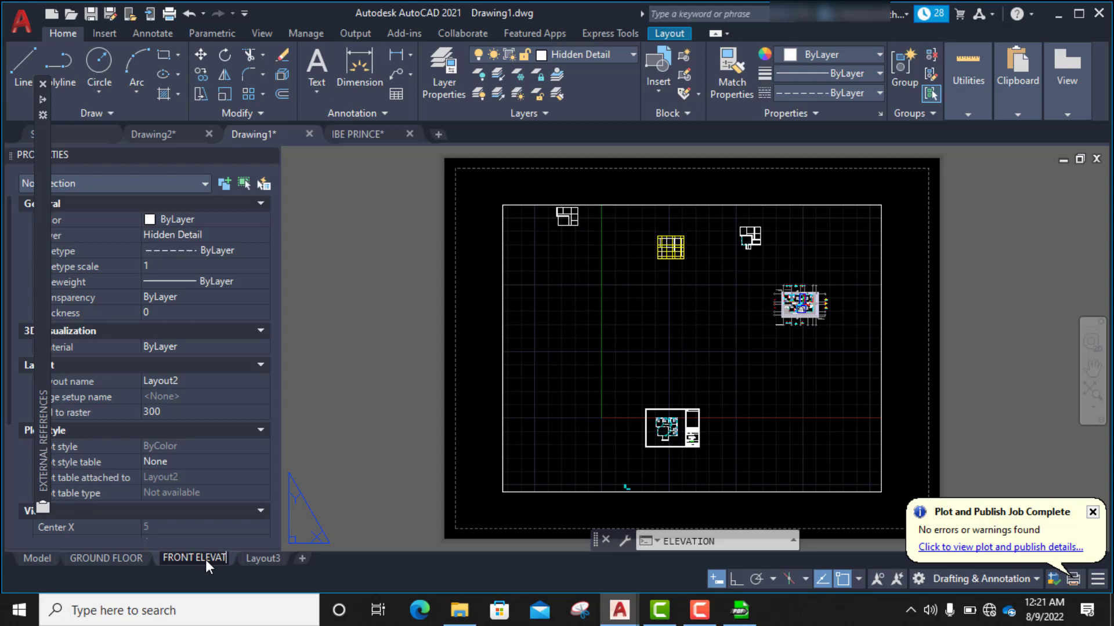
key("Return")
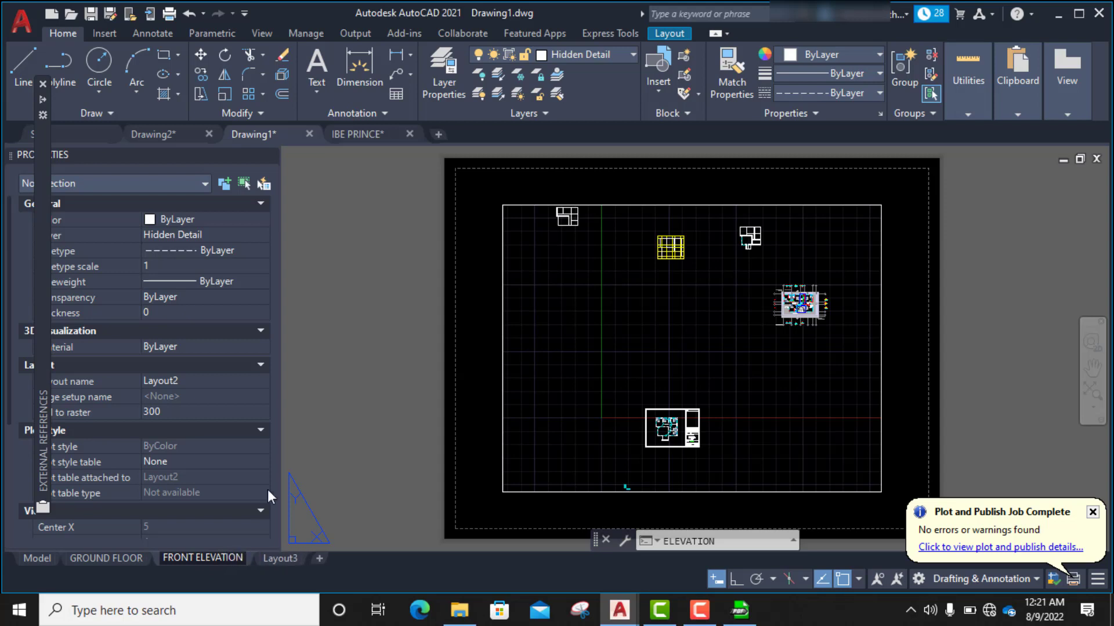
- Review the Layout3, GROUND FLOOR and FRONT ELEVATION layouts and return to the framed floor plan in model space
left_click(273, 560)
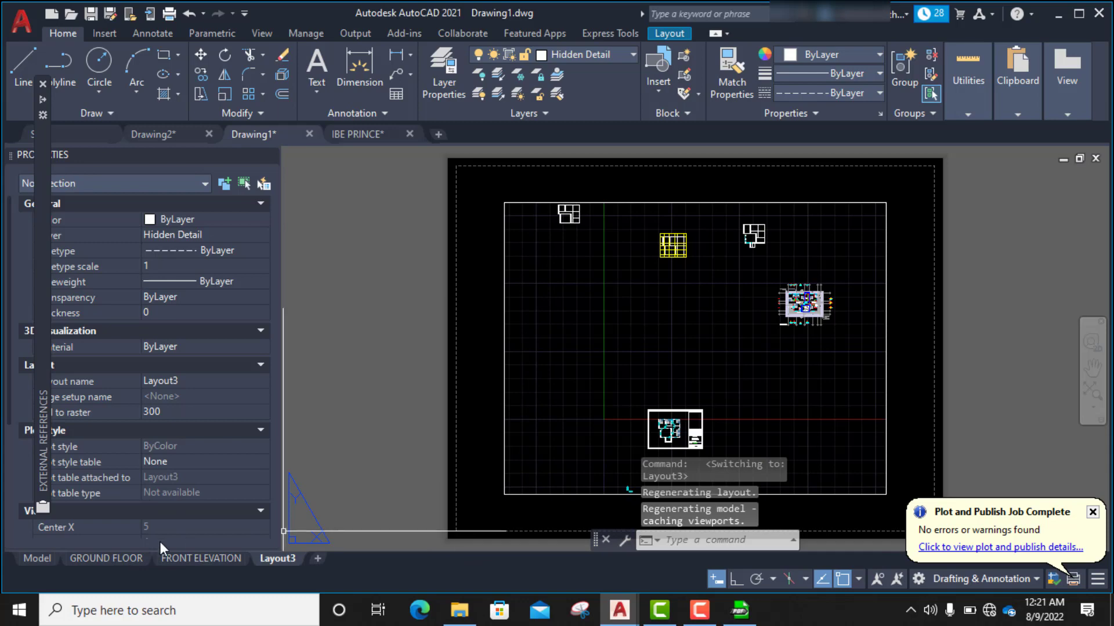
left_click(104, 559)
left_click(206, 559)
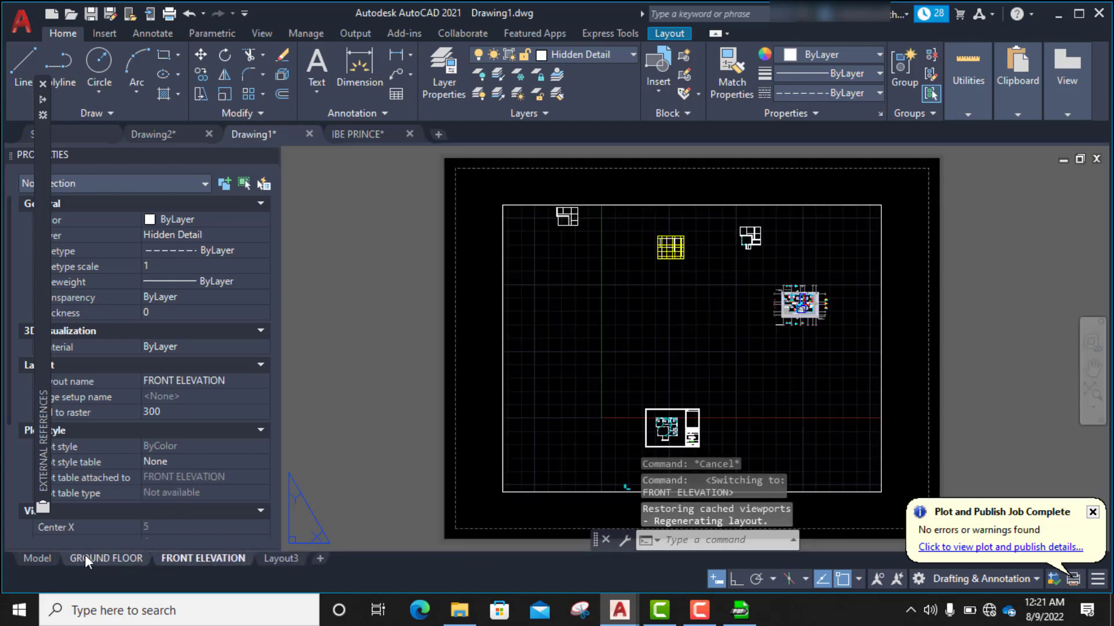
left_click(43, 559)
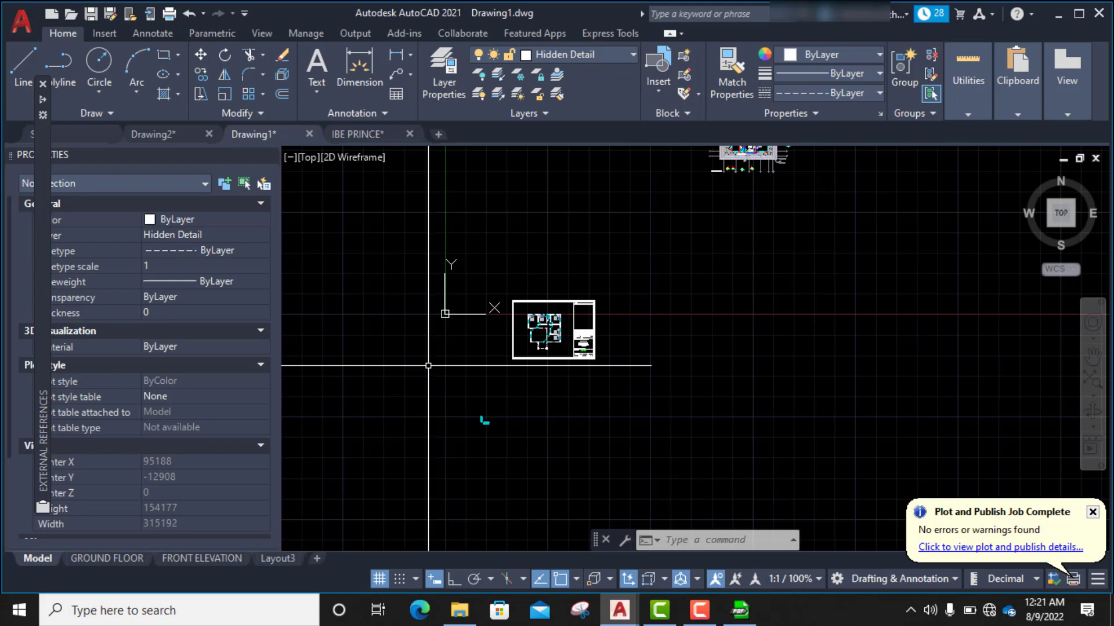
scroll(554, 322, "up", 2)
scroll(552, 326, "up", 4)
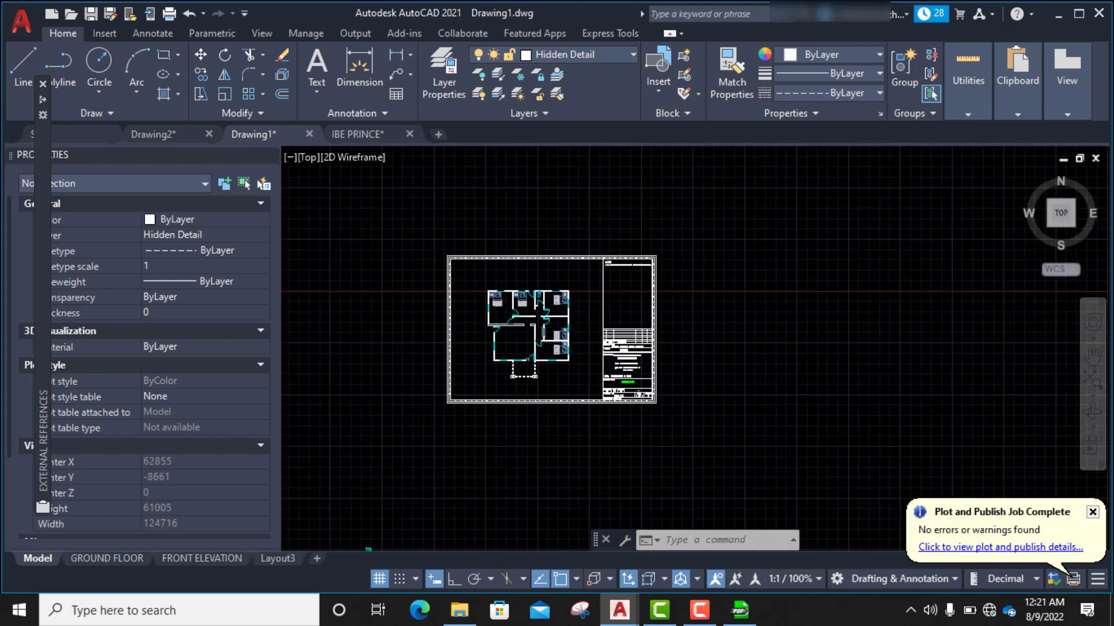